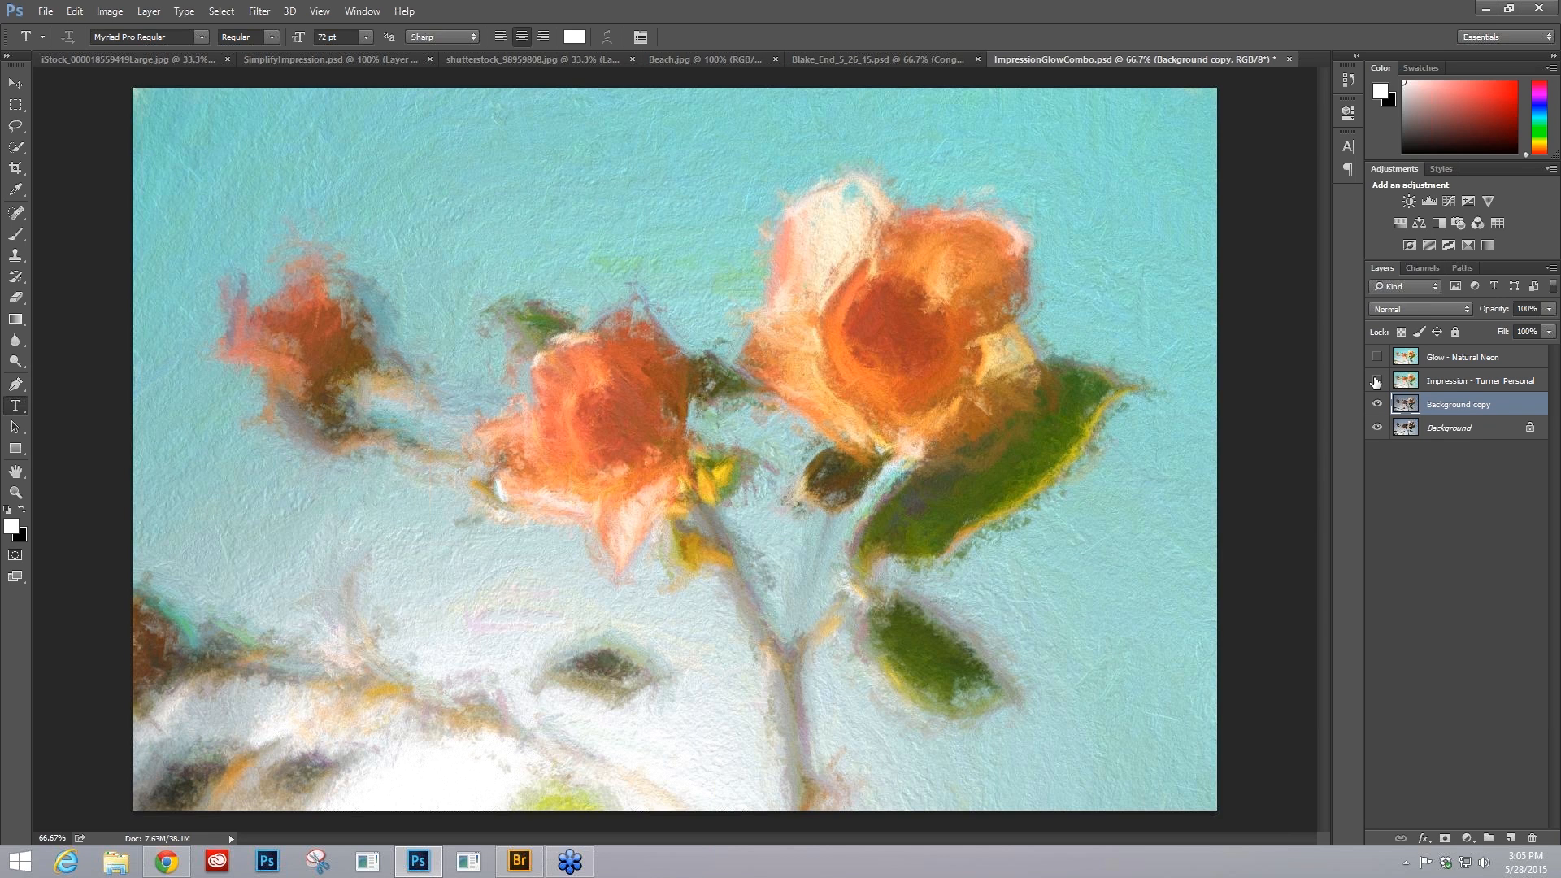
# - Toggle the Impression - Turner Personal and Glow - Natural Neon layers to compare them with the original photo, leaving both hidden
pyautogui.click(1376, 381)
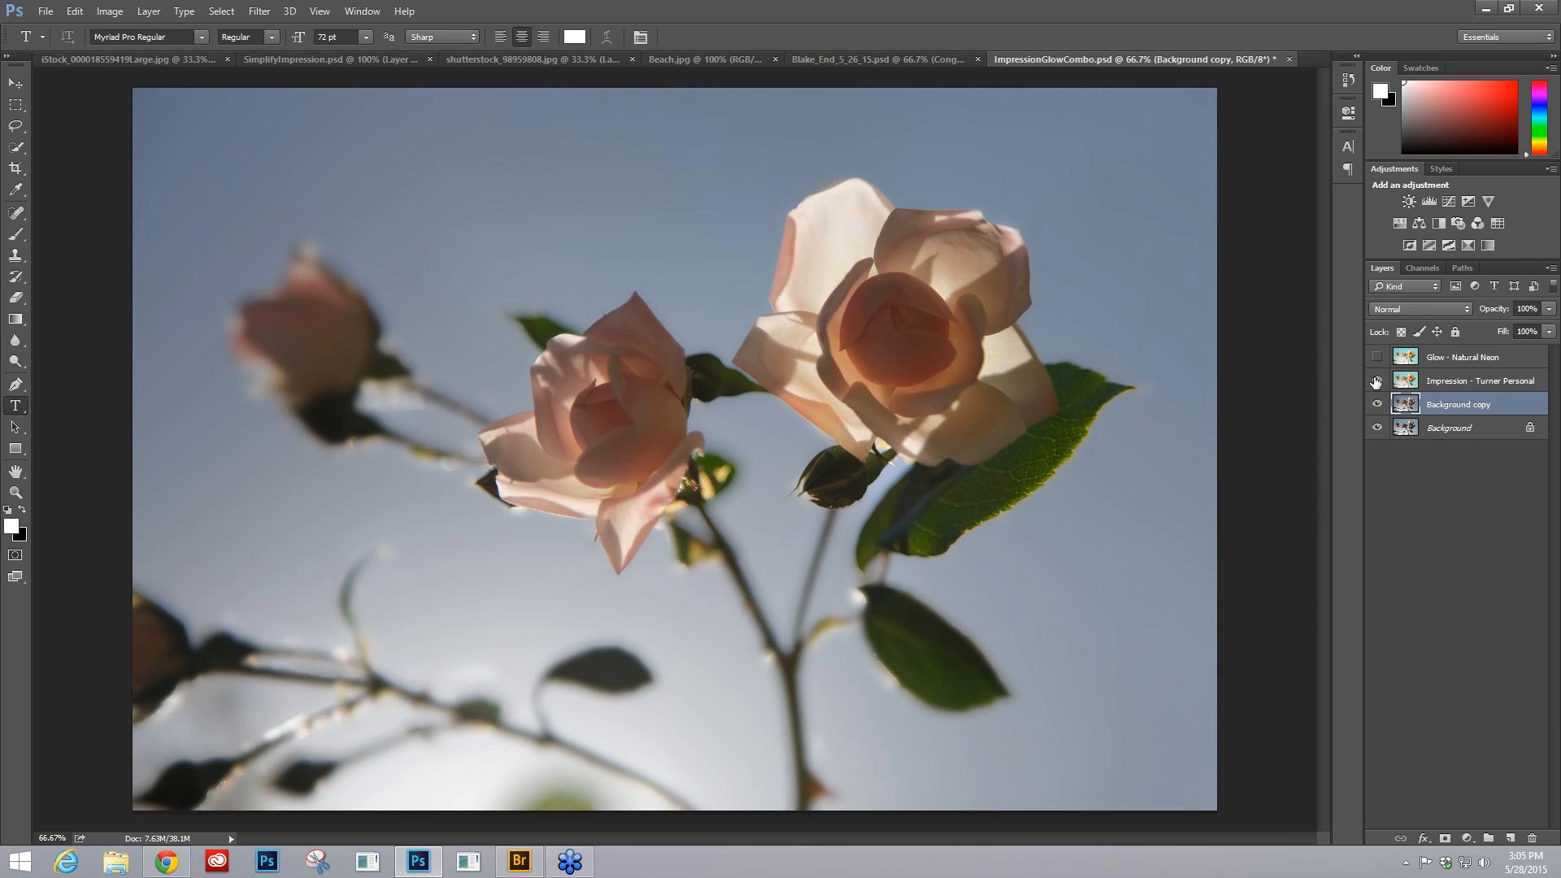
pyautogui.click(1376, 356)
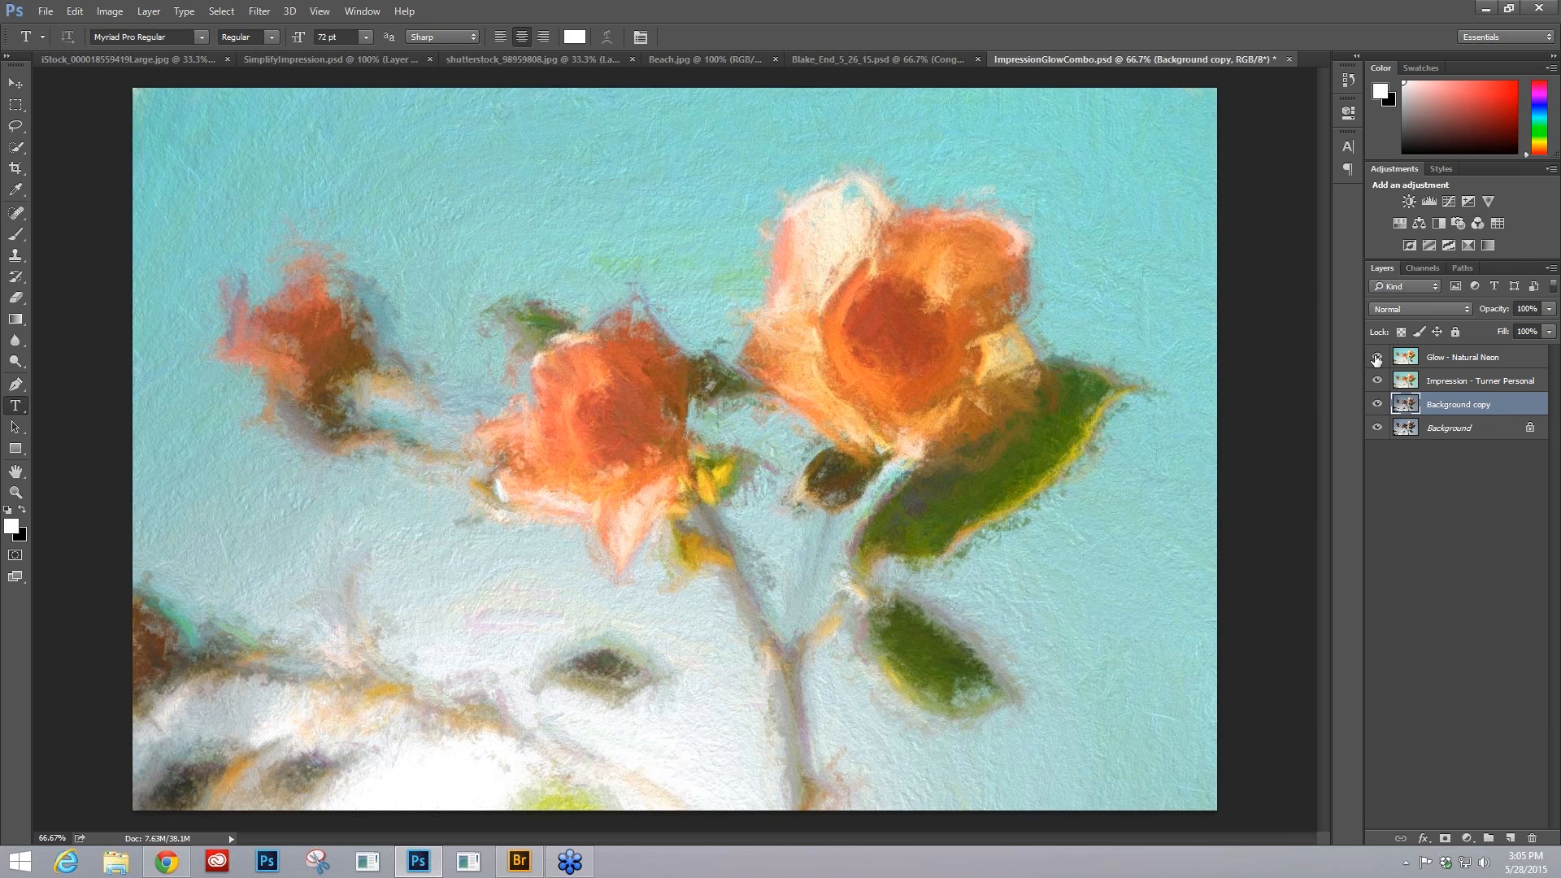
pyautogui.click(1376, 357)
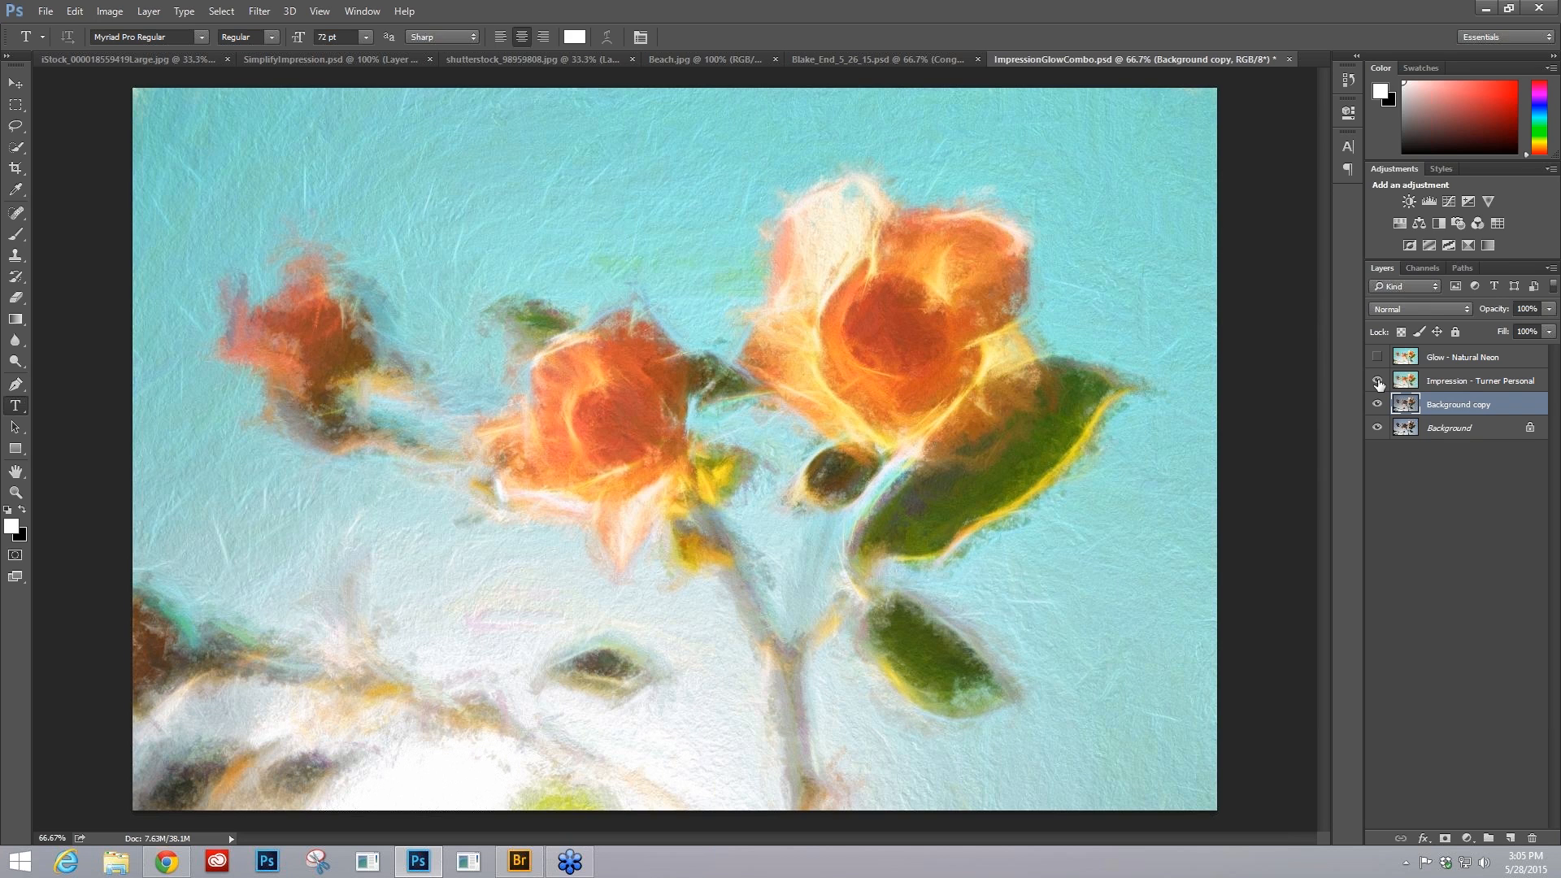
pyautogui.click(1377, 382)
pyautogui.click(1377, 382)
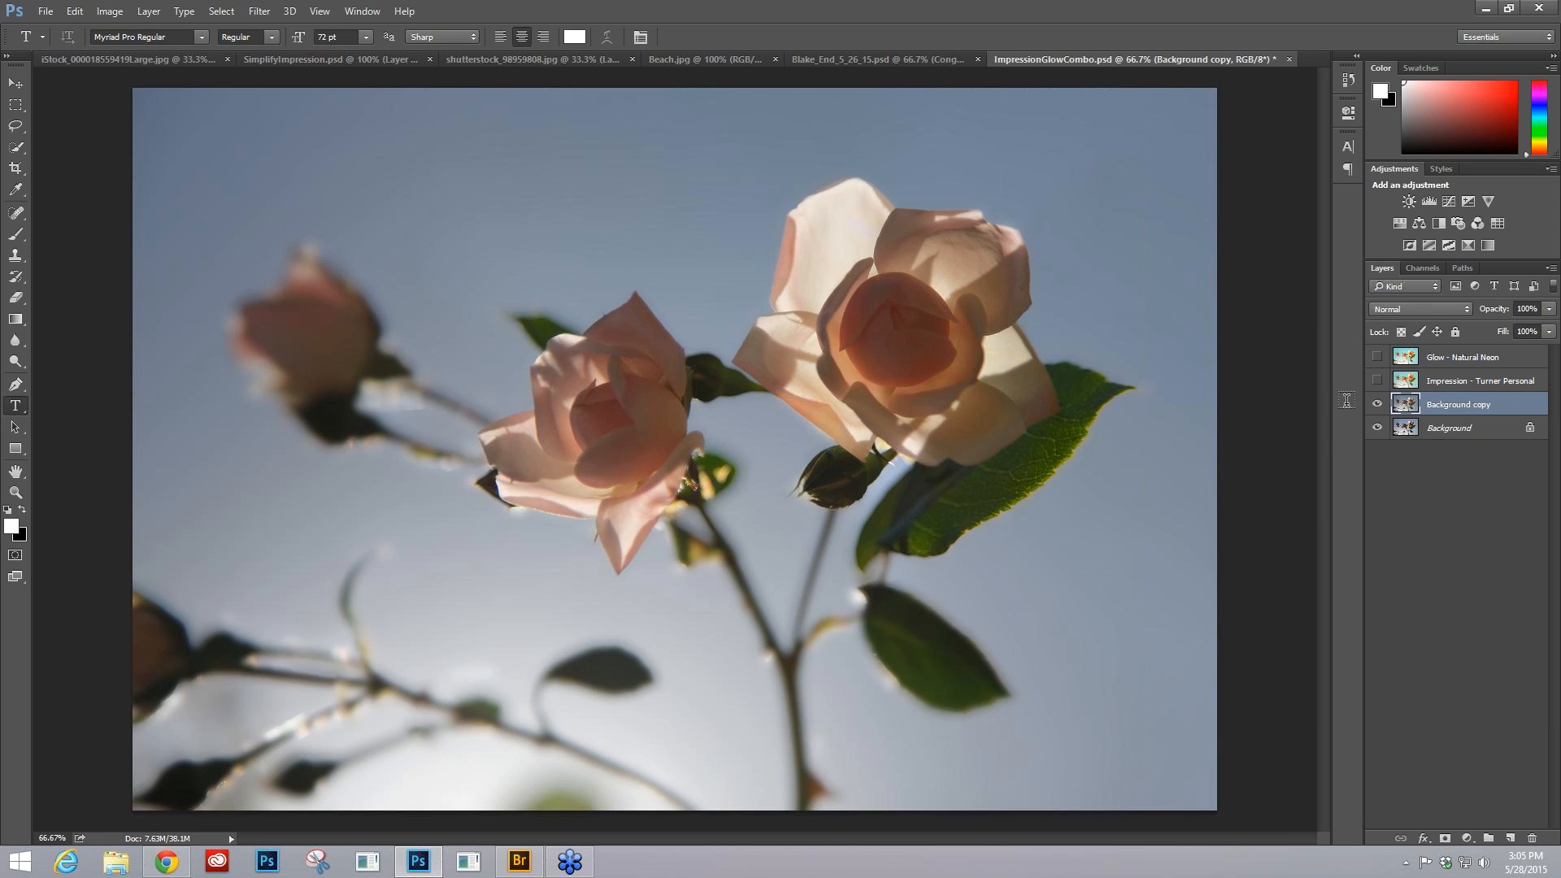
# - Open the Topaz Impression filter on the Background copy layer
pyautogui.click(262, 11)
pyautogui.moveTo(408, 363)
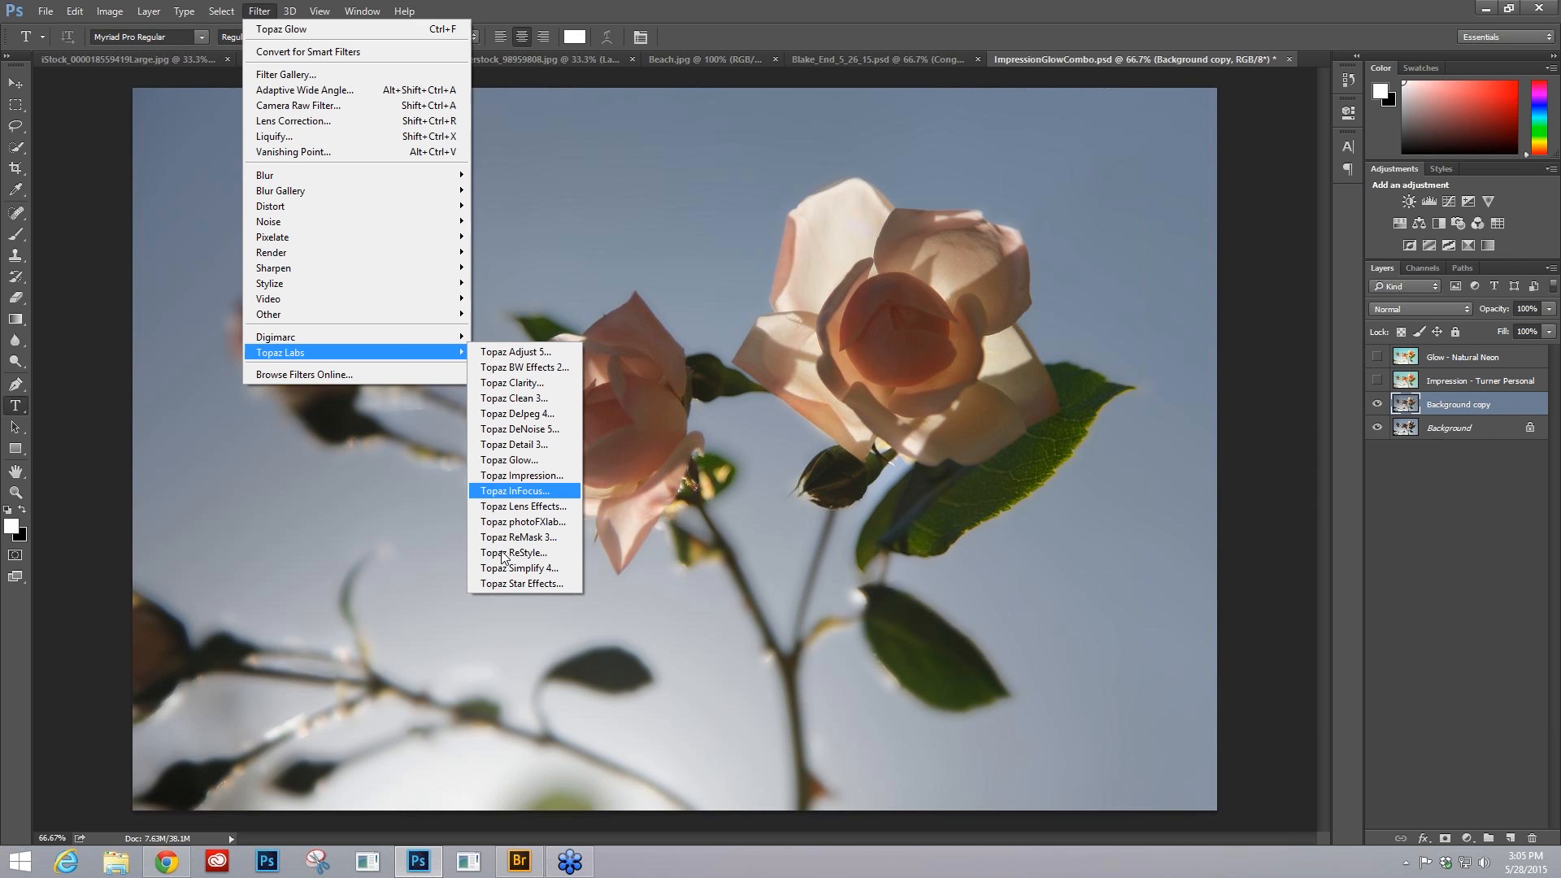
pyautogui.click(513, 485)
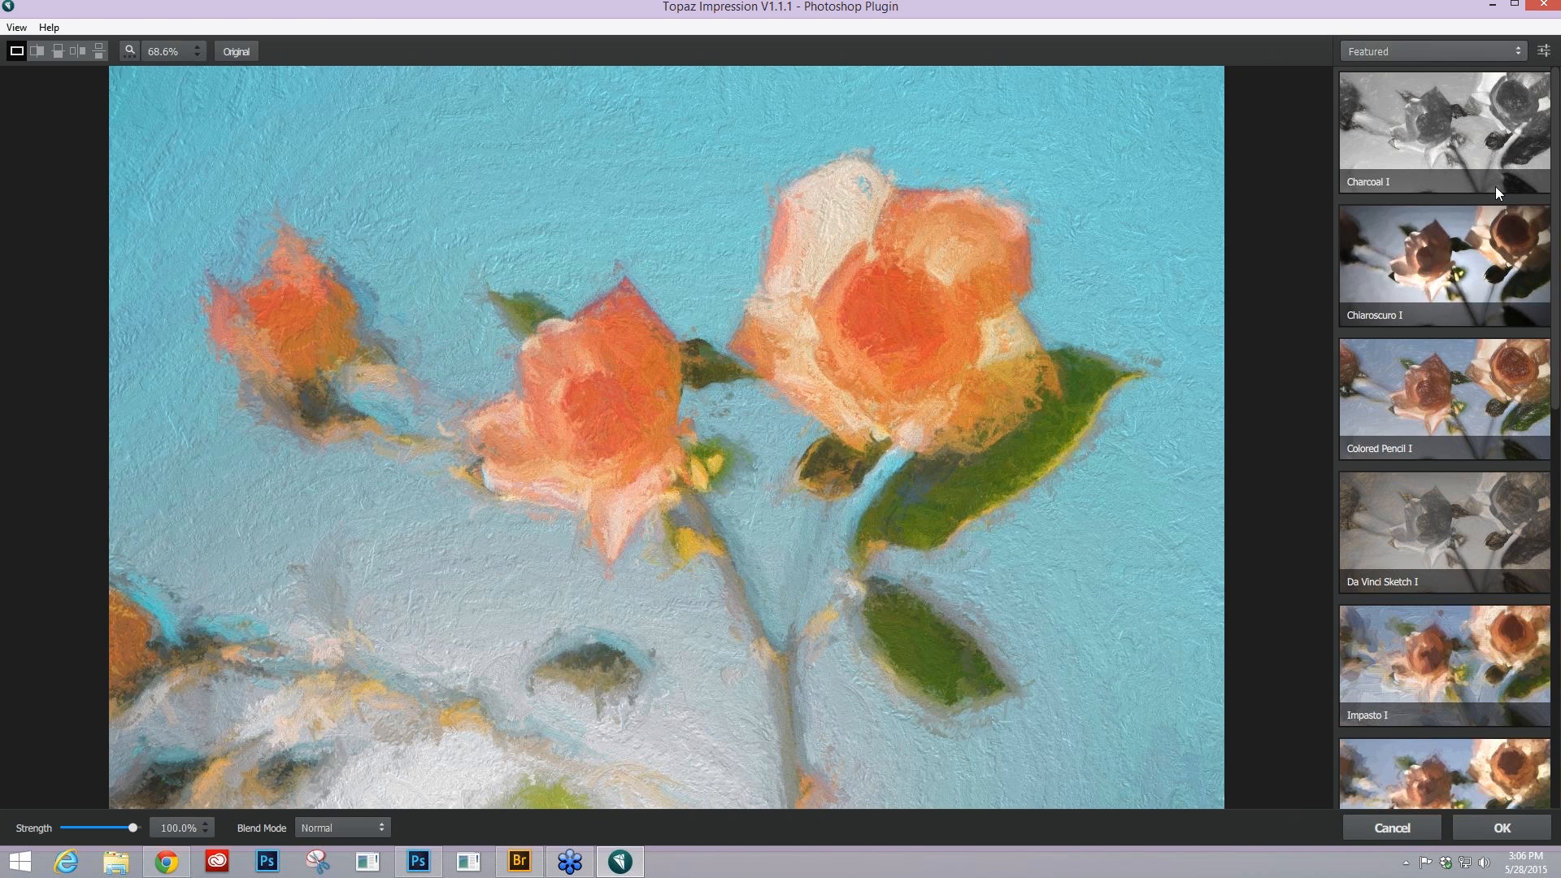
# - Try the Colored Pencil I and Monet II presets from the Featured collection on the rose photo
pyautogui.scroll(-3, 1495, 187)
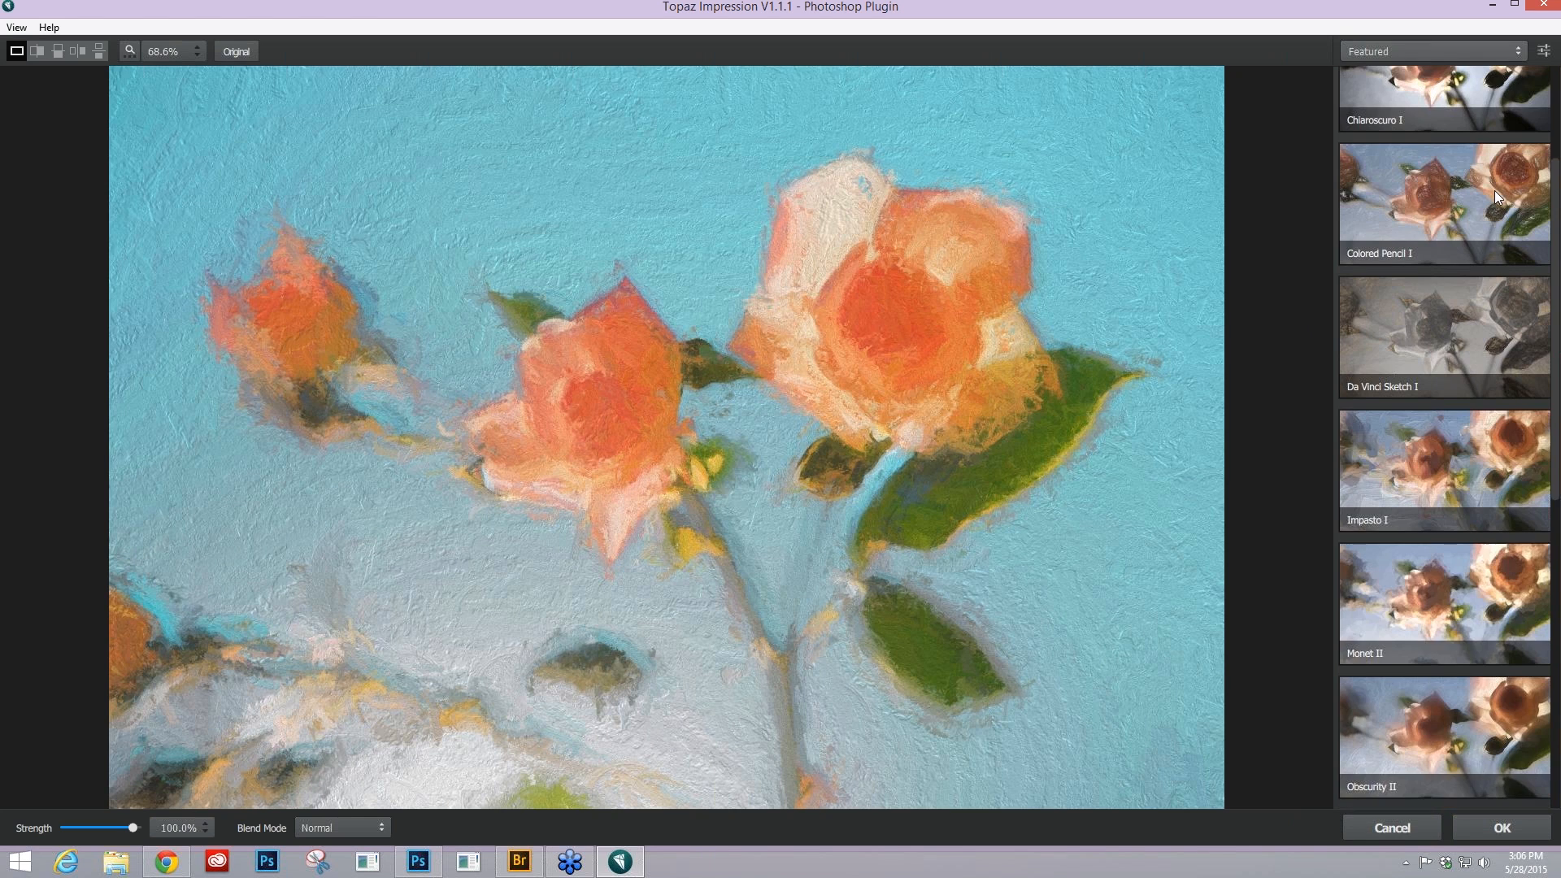
pyautogui.scroll(-1, 1475, 138)
pyautogui.click(1475, 138)
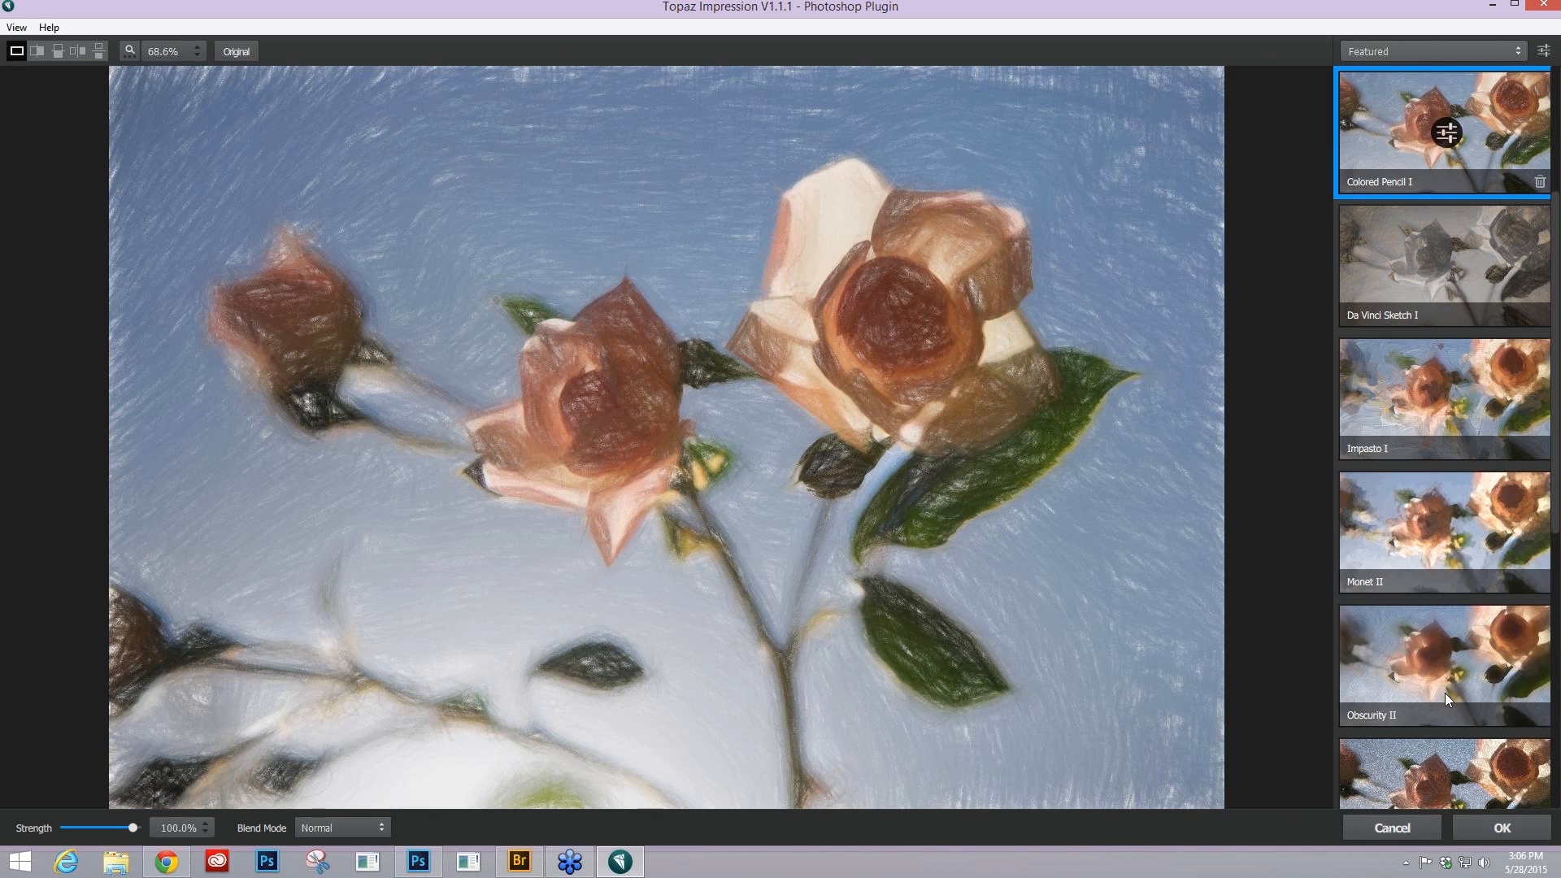
pyautogui.click(1444, 529)
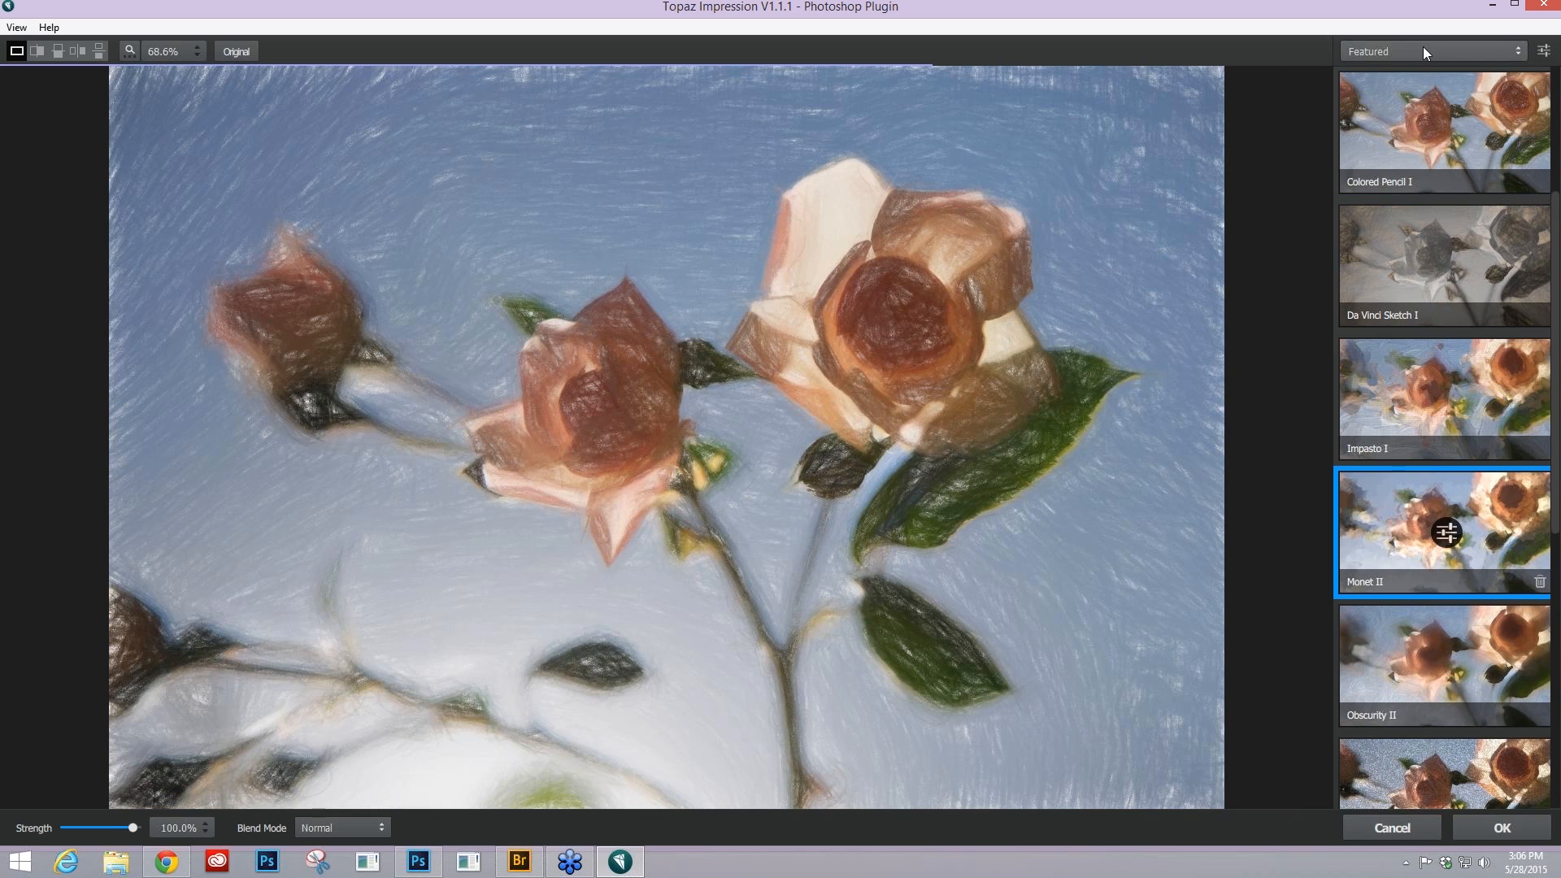
# - Switch the preset collection to Painting and browse to the Georgia O'Keeffe presets
pyautogui.click(1423, 49)
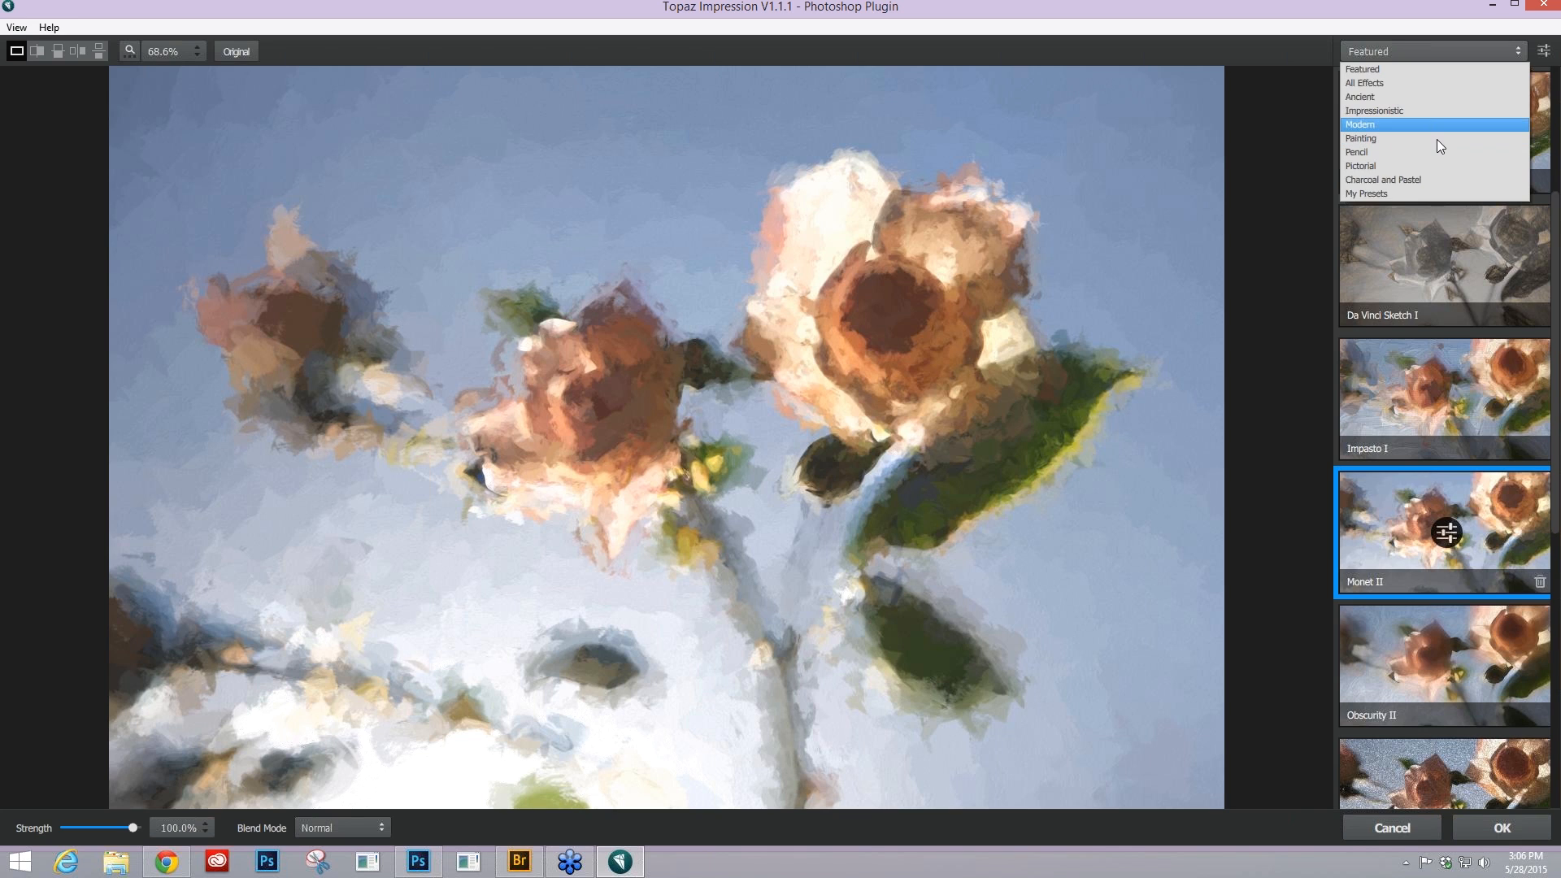
pyautogui.click(1436, 139)
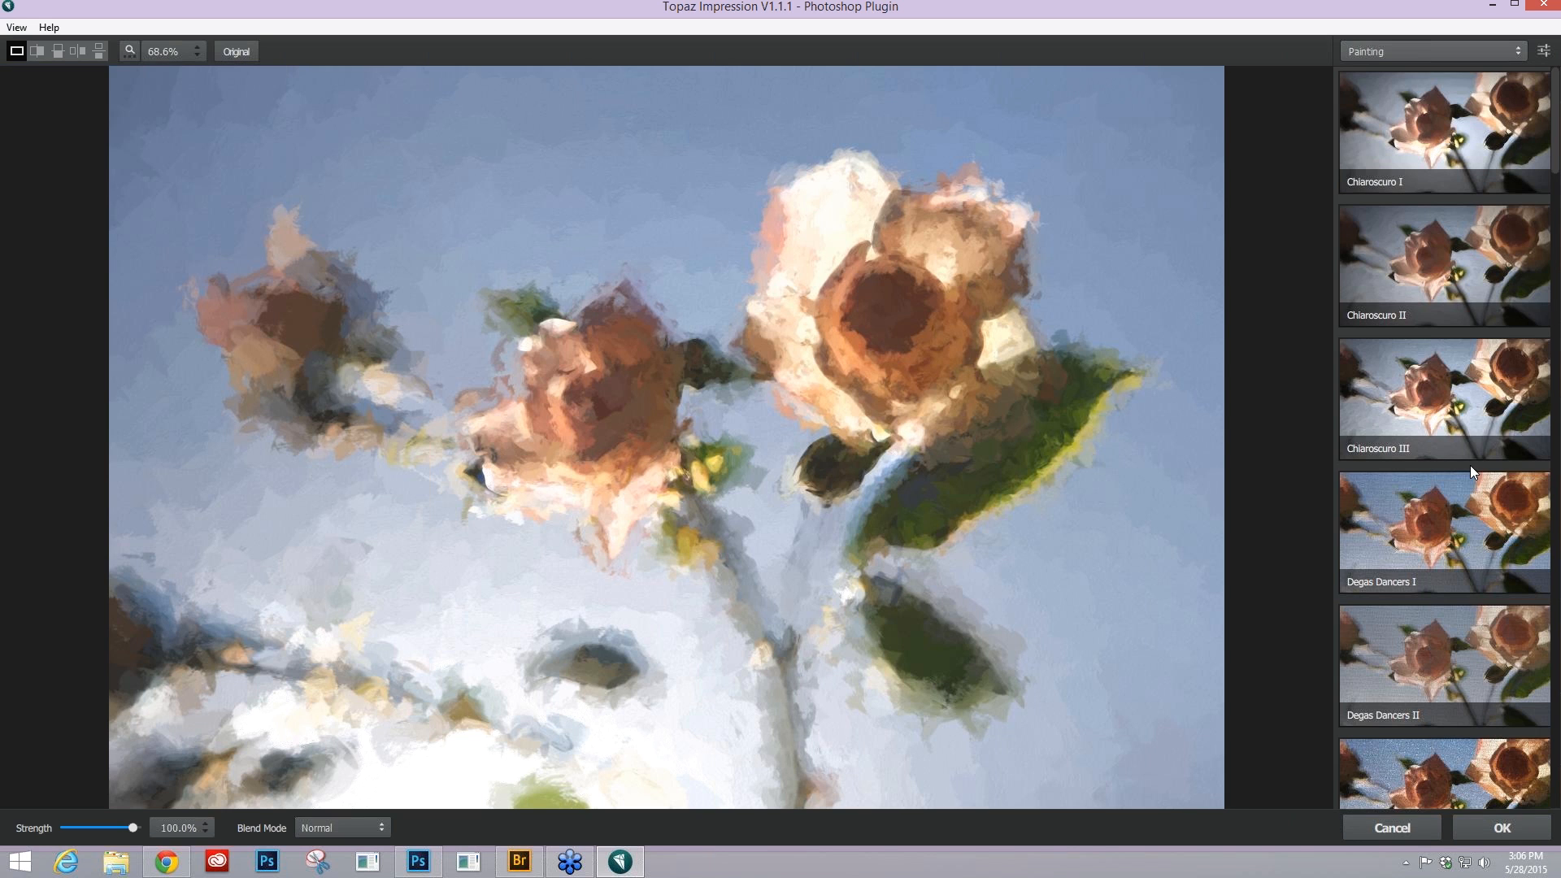
pyautogui.scroll(-5, 1470, 465)
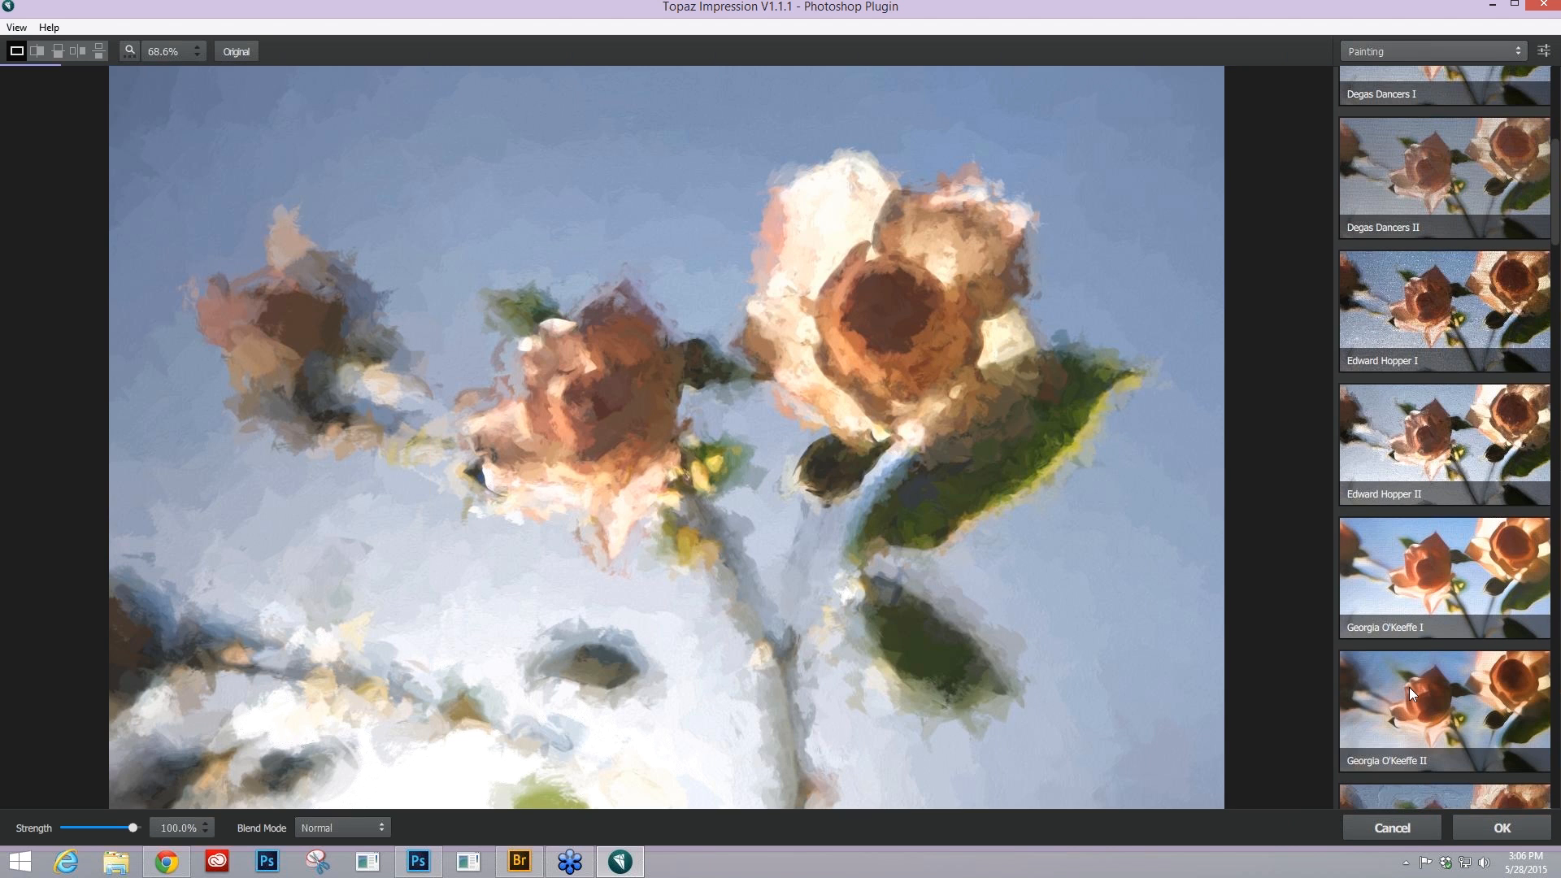
pyautogui.scroll(-1, 1408, 687)
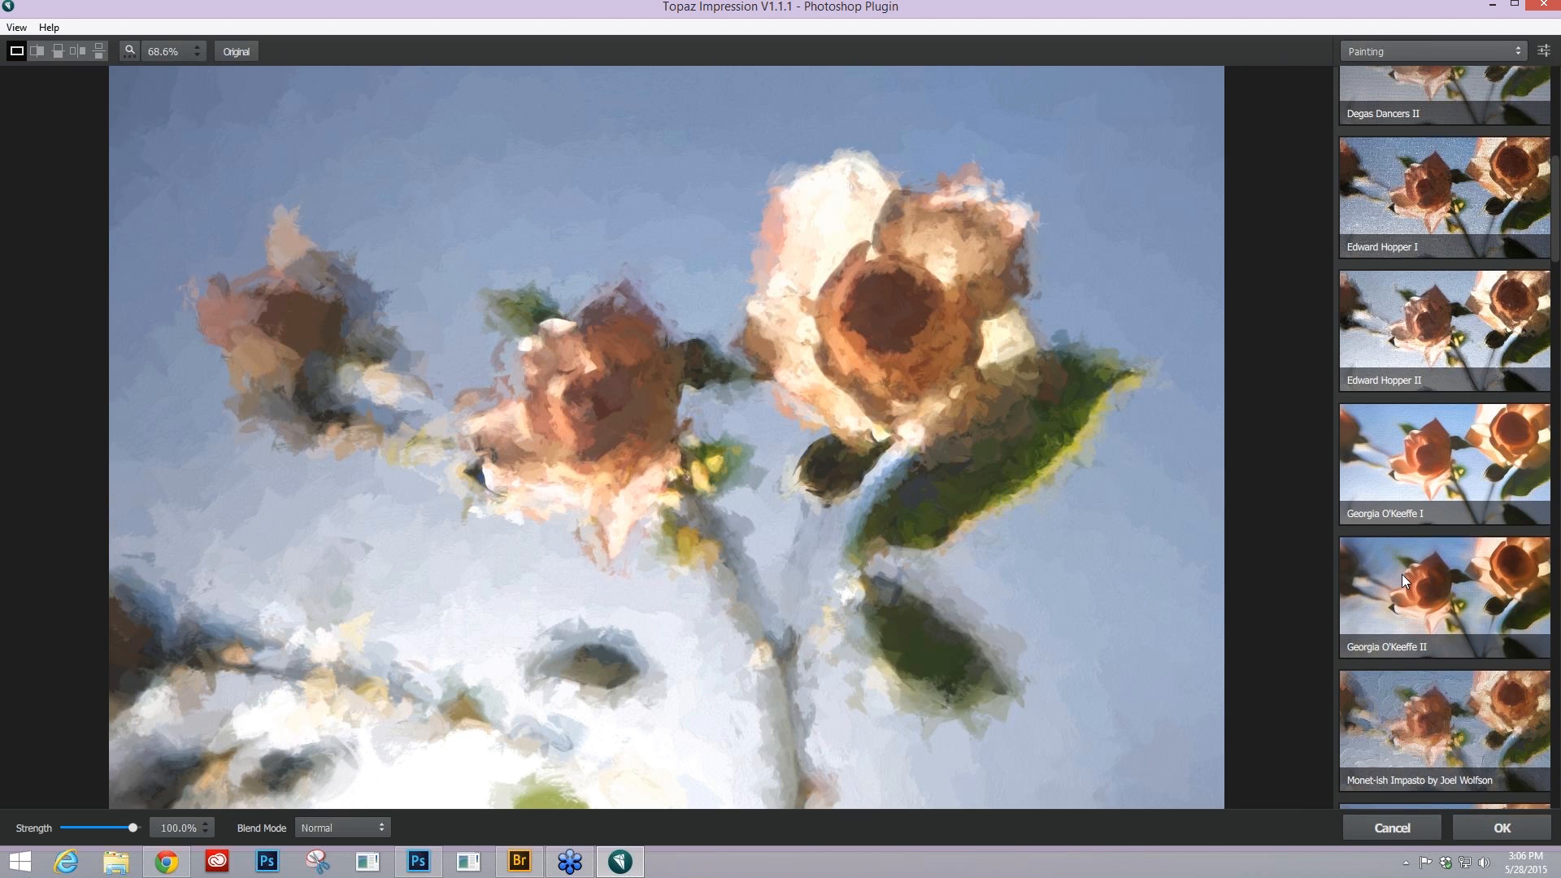
# - Try the Georgia O'Keeffe II and Oil Glaze presets on the photo
pyautogui.click(1402, 574)
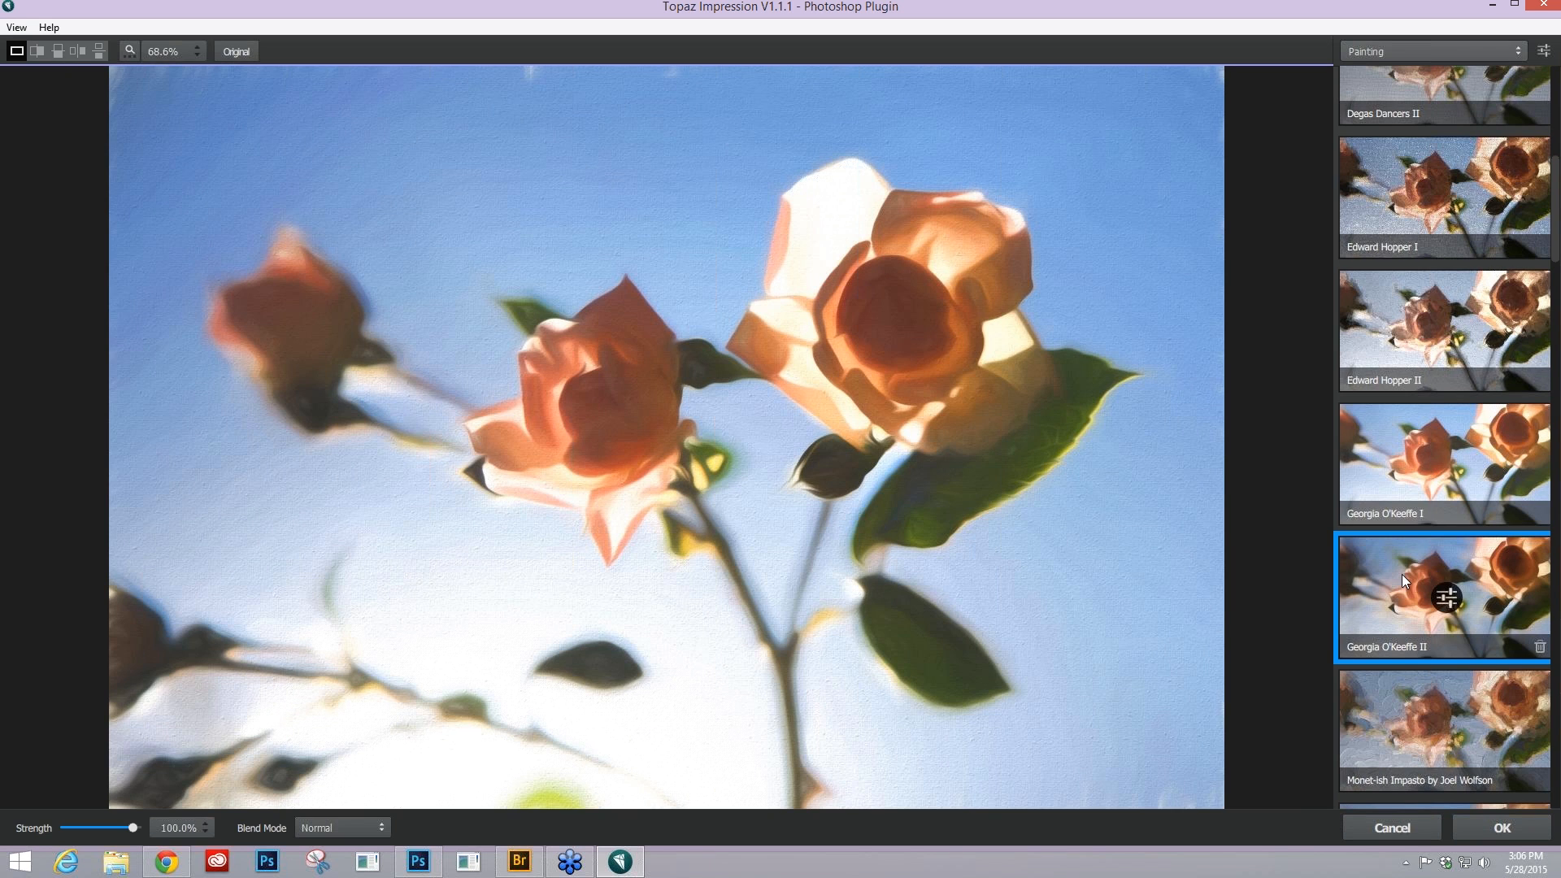
pyautogui.scroll(-3, 1395, 444)
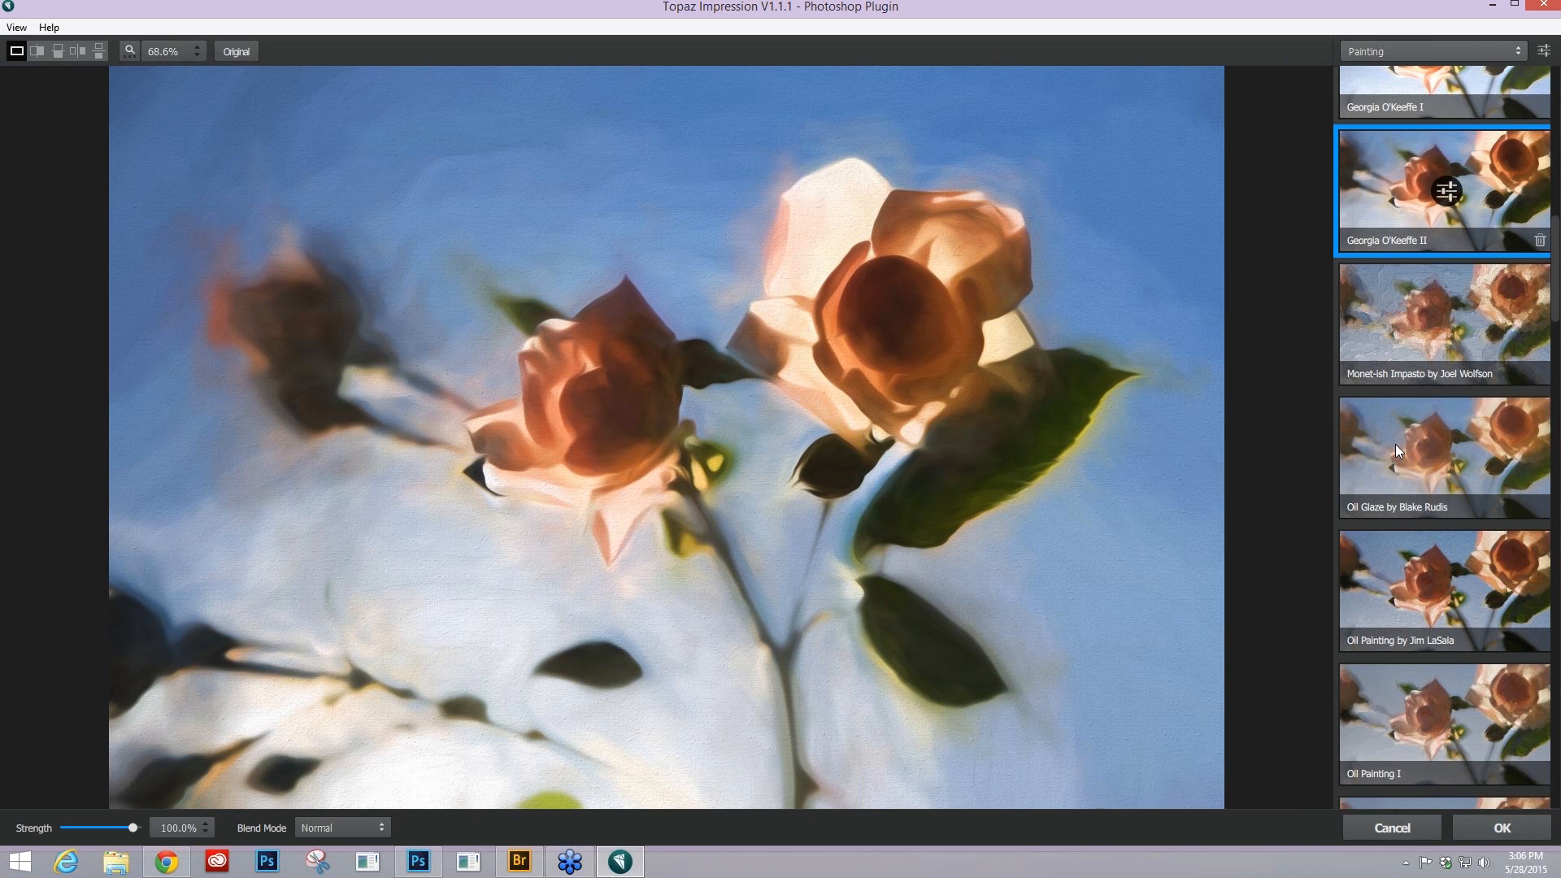
pyautogui.click(1395, 443)
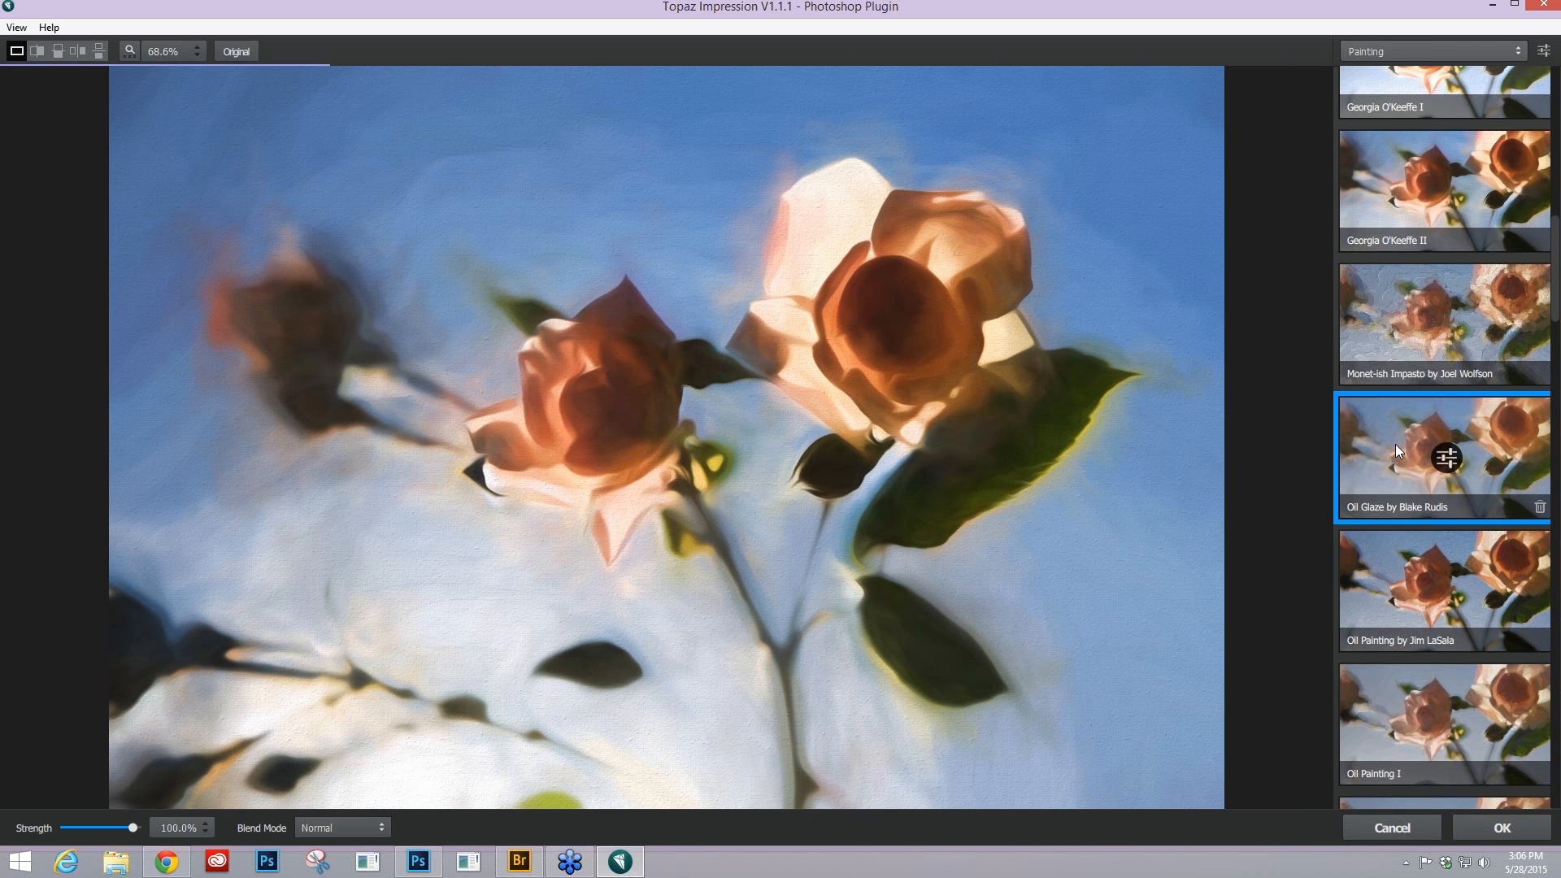
# - Apply the Oil Painting IV preset and open its adjustment settings
pyautogui.scroll(-1, 1451, 617)
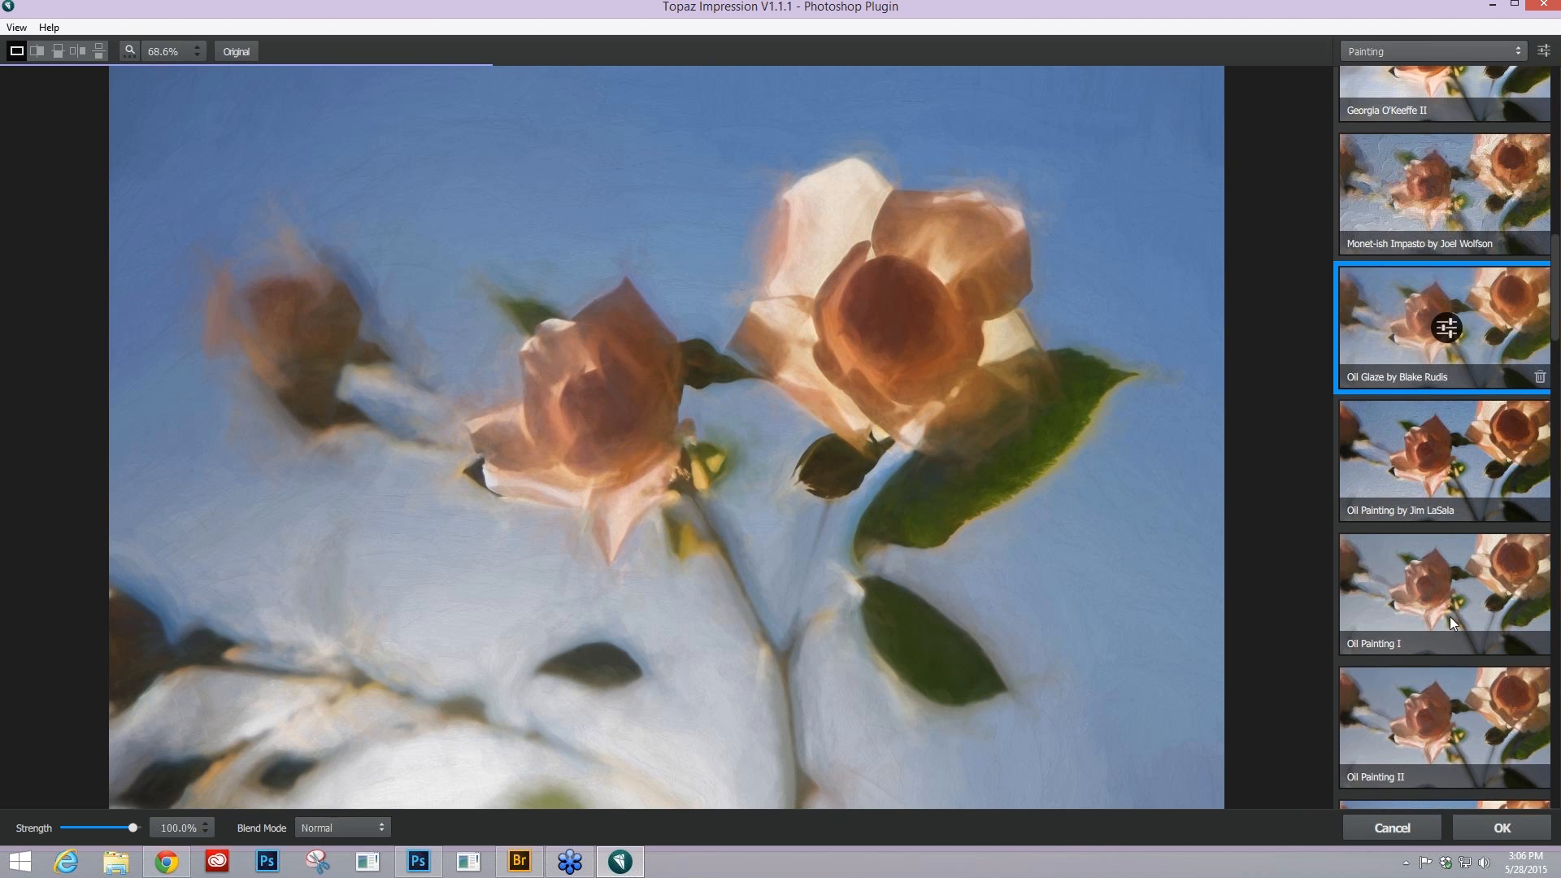
pyautogui.scroll(-3, 1402, 452)
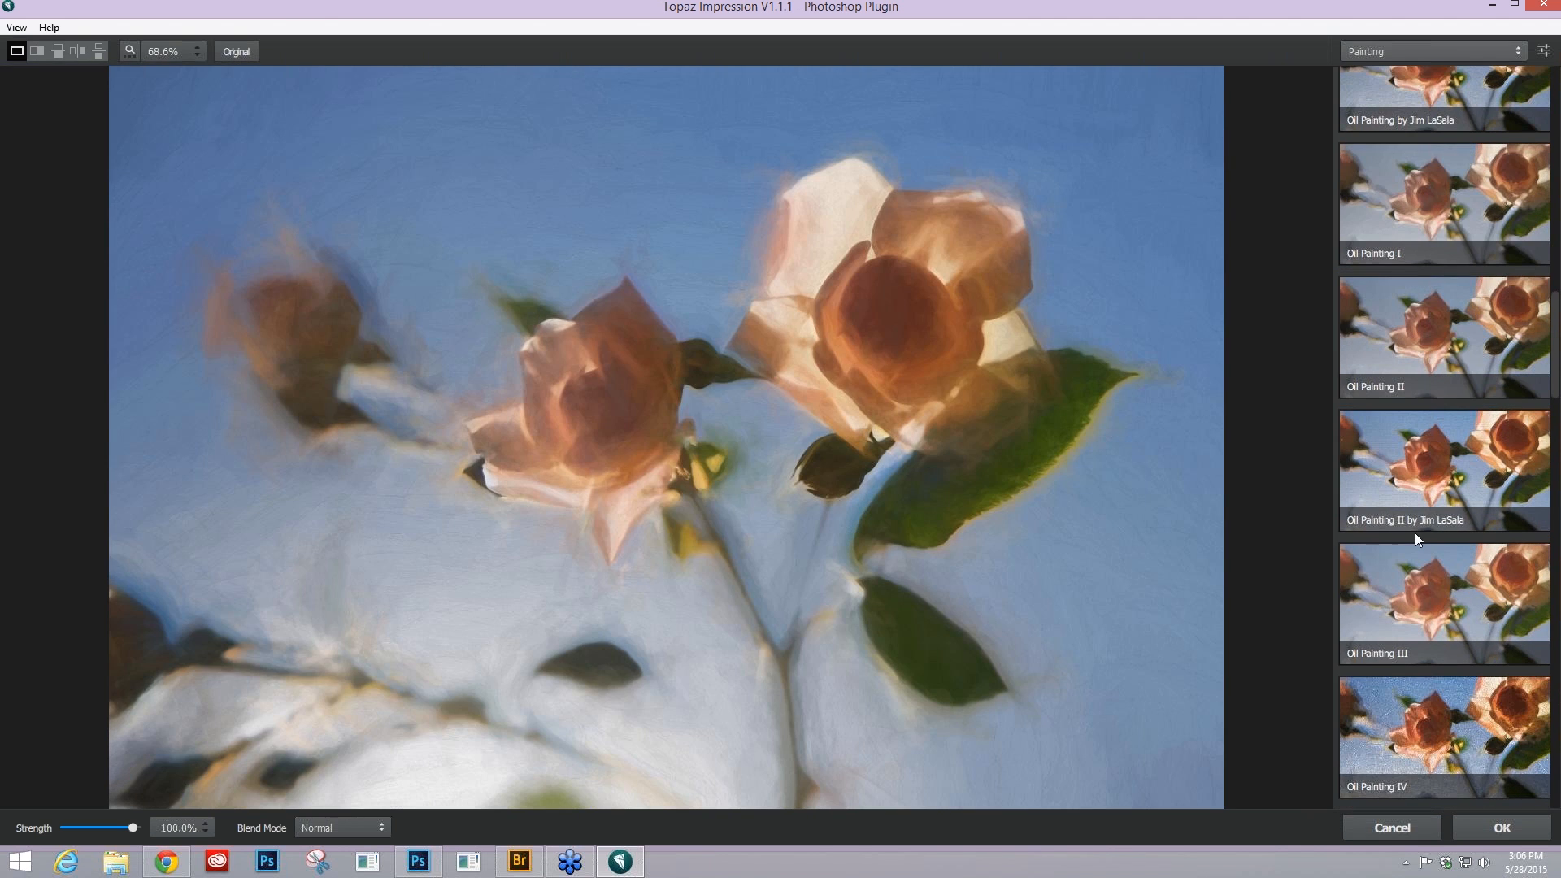
pyautogui.scroll(-1, 1415, 534)
pyautogui.click(1446, 645)
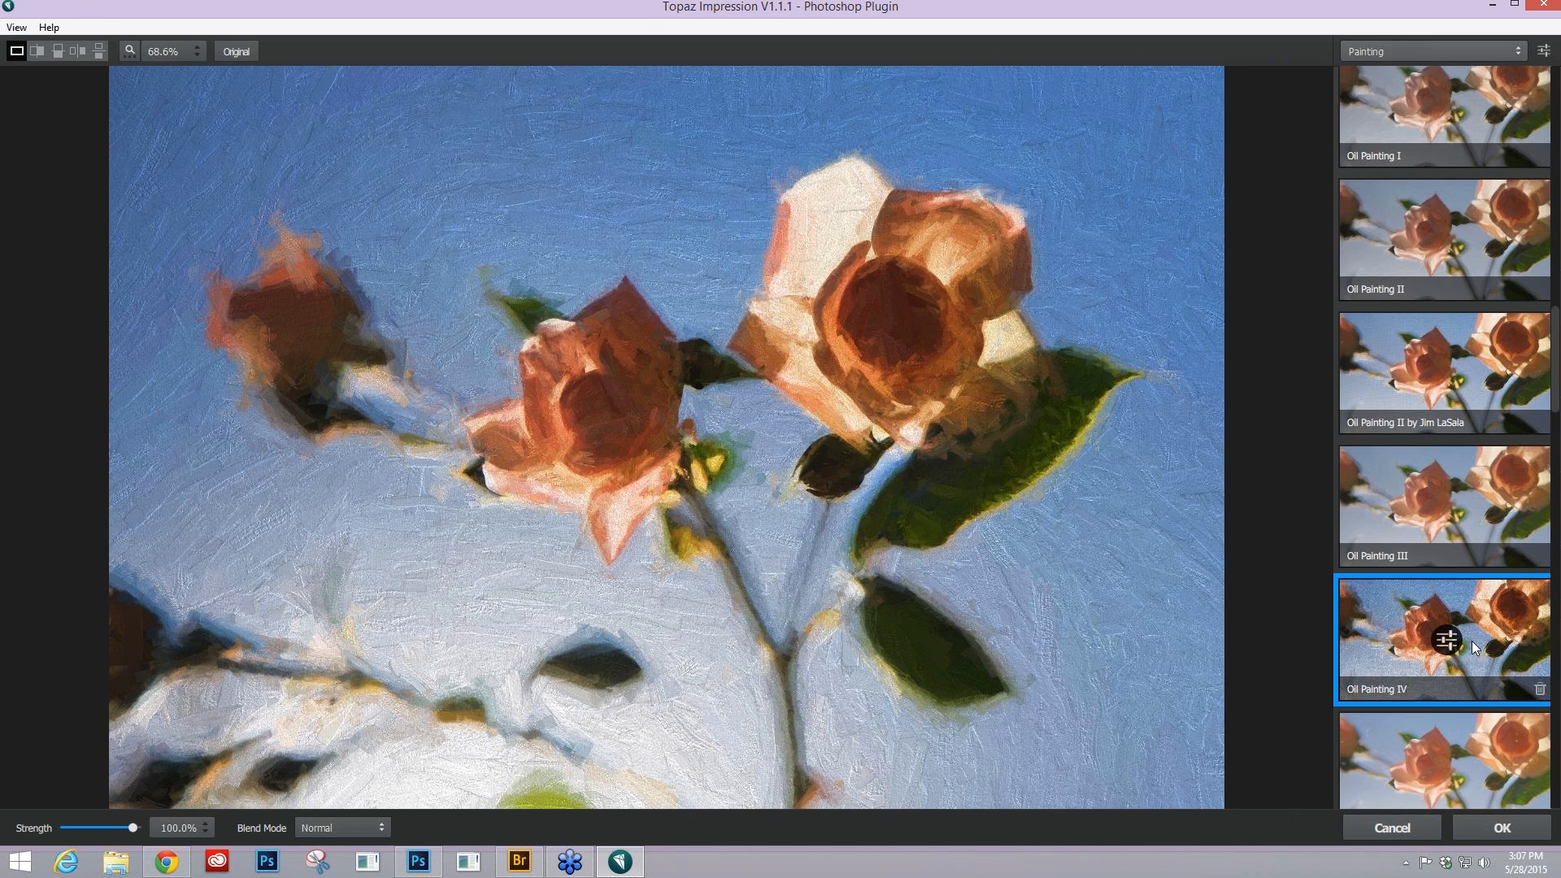
pyautogui.click(1448, 642)
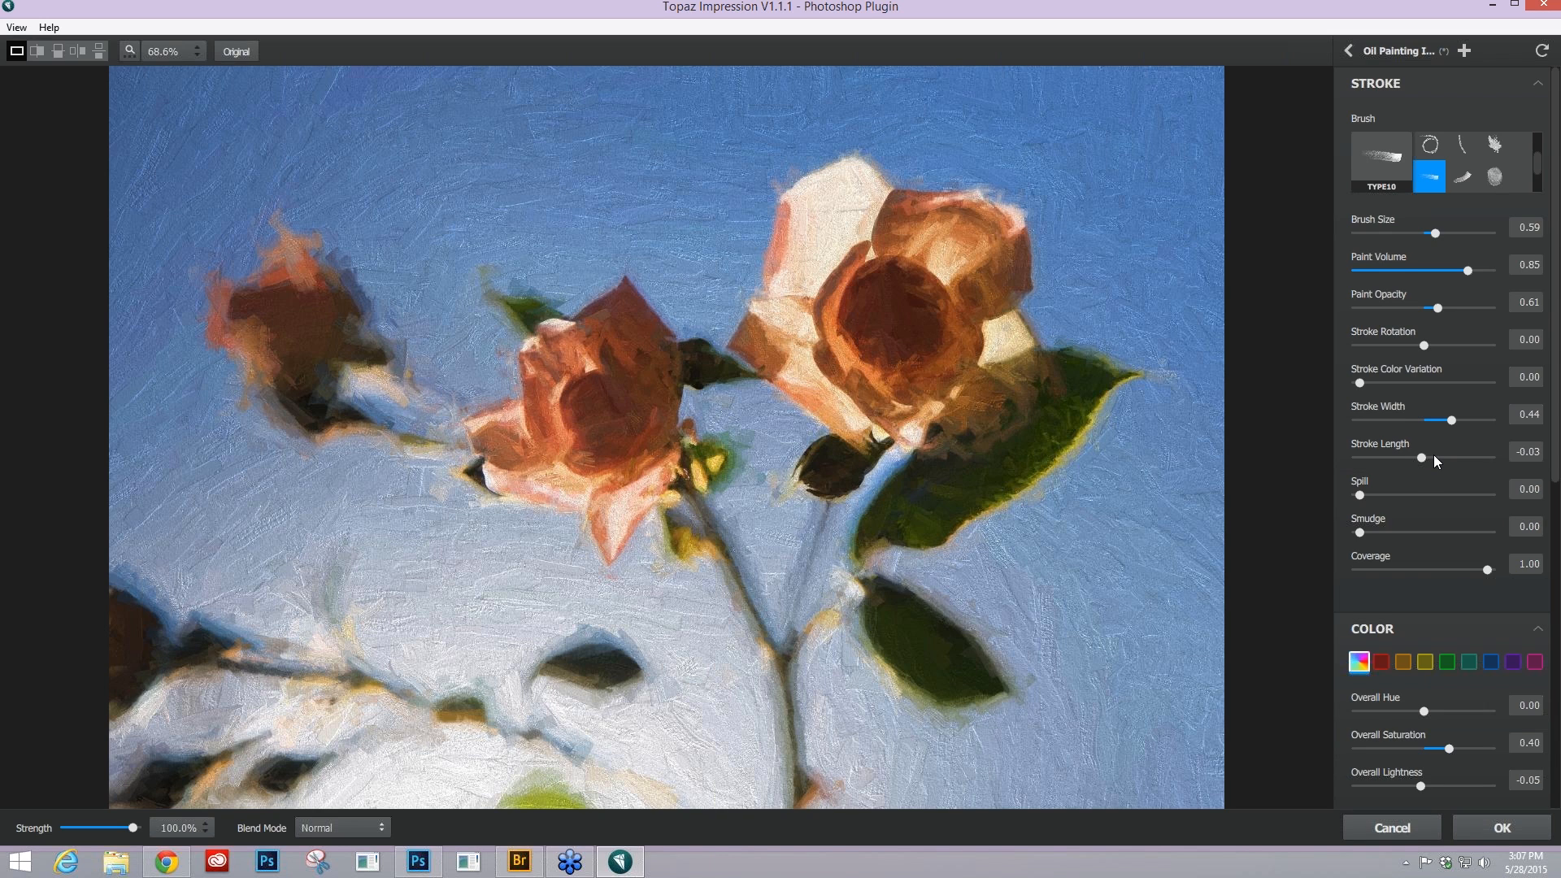
# - Set the stroke length to 0.23 and the stroke color variation to 0.02
pyautogui.click(1433, 456)
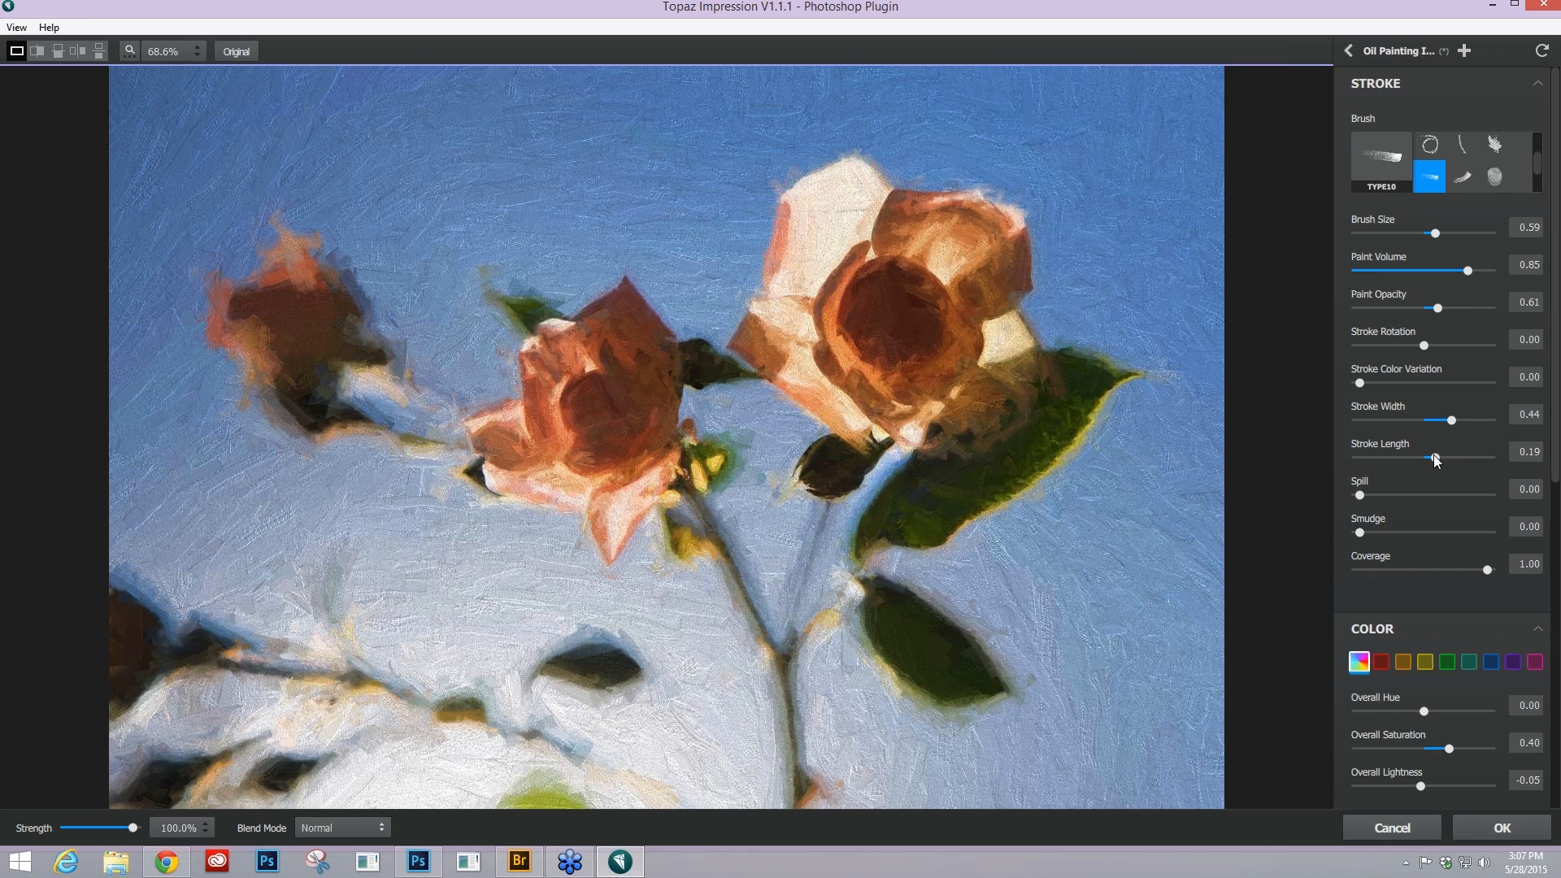
pyautogui.moveTo(1435, 457); pyautogui.dragTo(1439, 458)
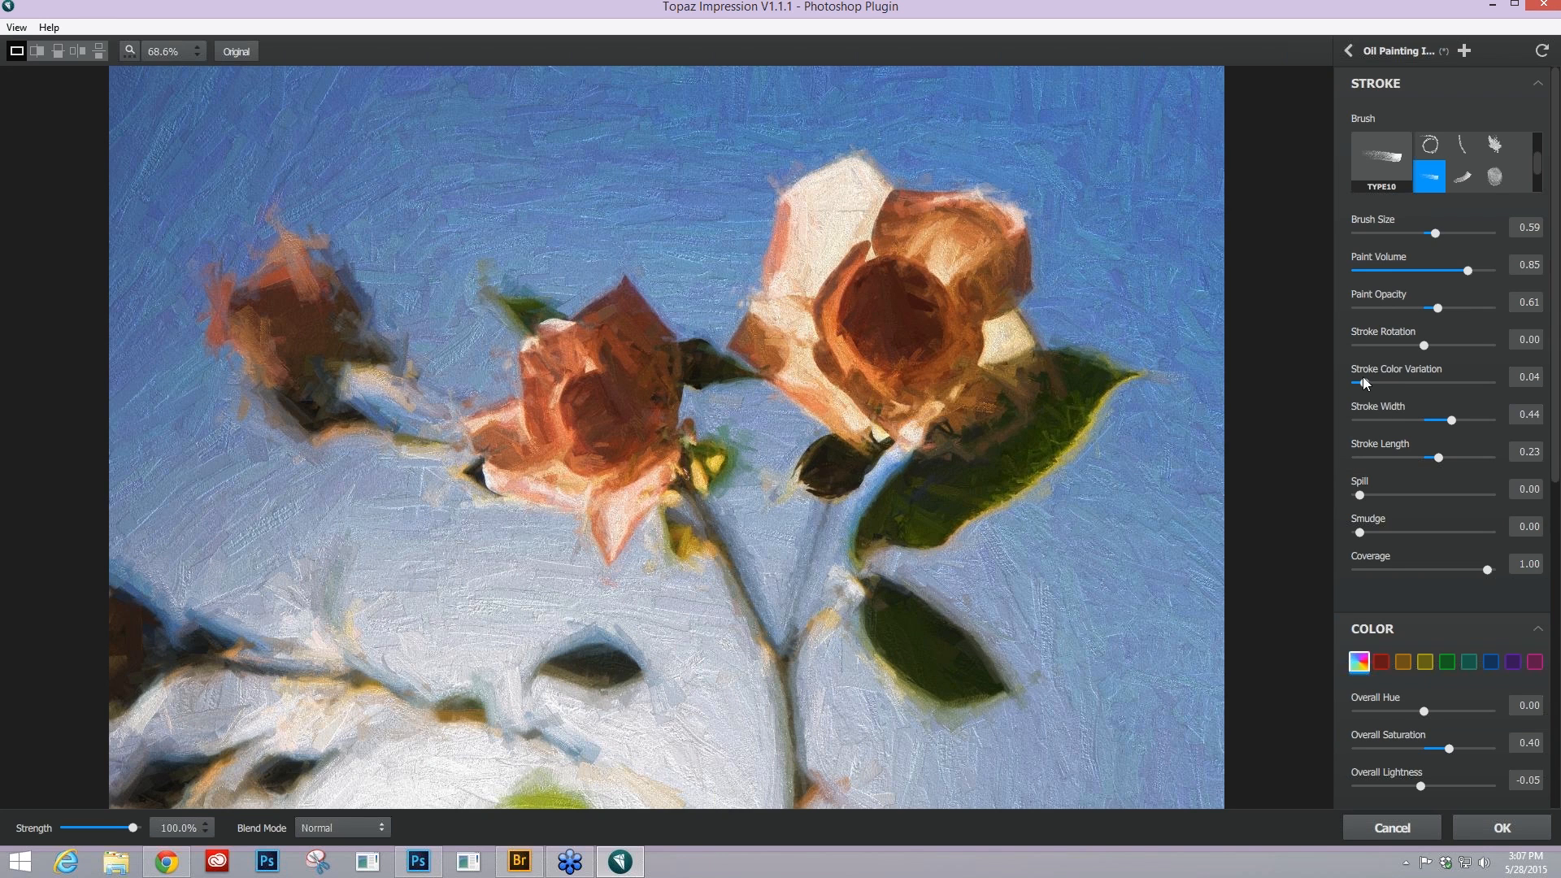
pyautogui.click(1424, 382)
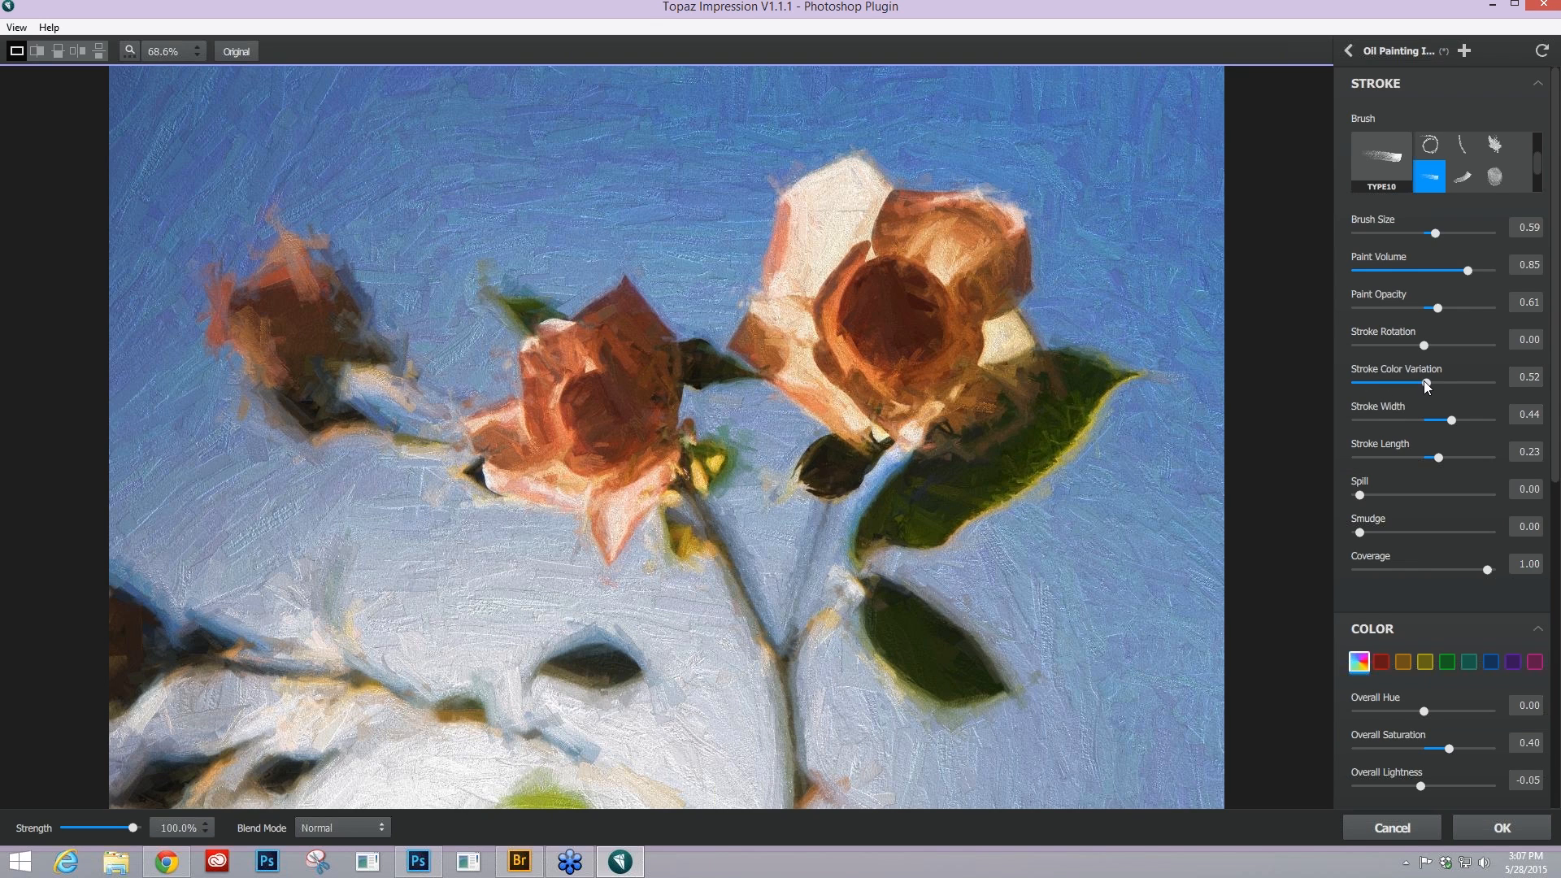
pyautogui.moveTo(1424, 382); pyautogui.dragTo(1390, 382)
pyautogui.click(1360, 384)
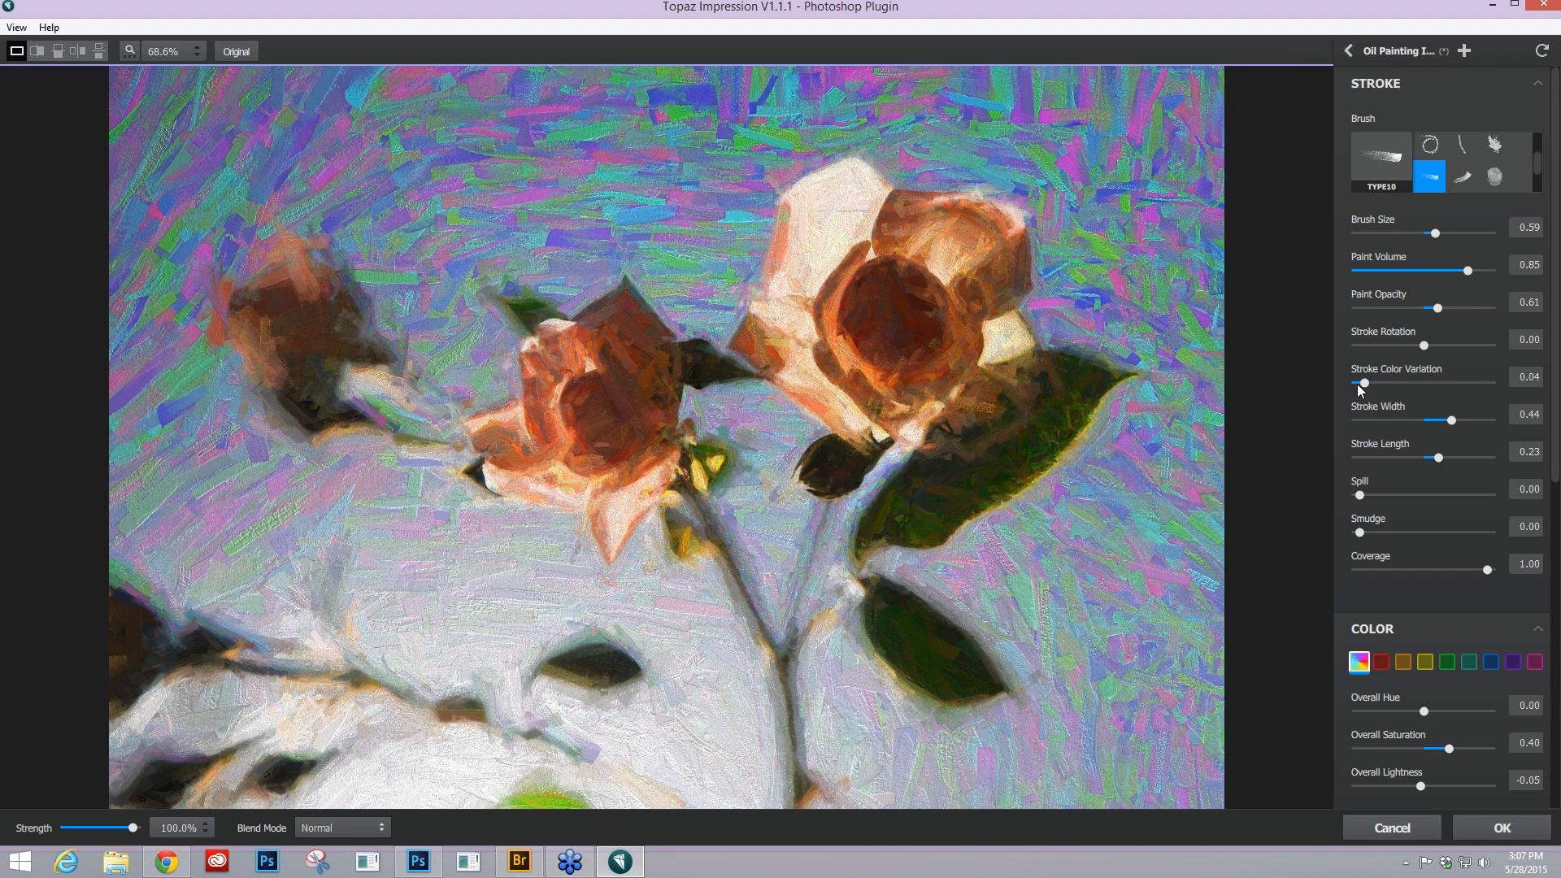
pyautogui.click(1357, 384)
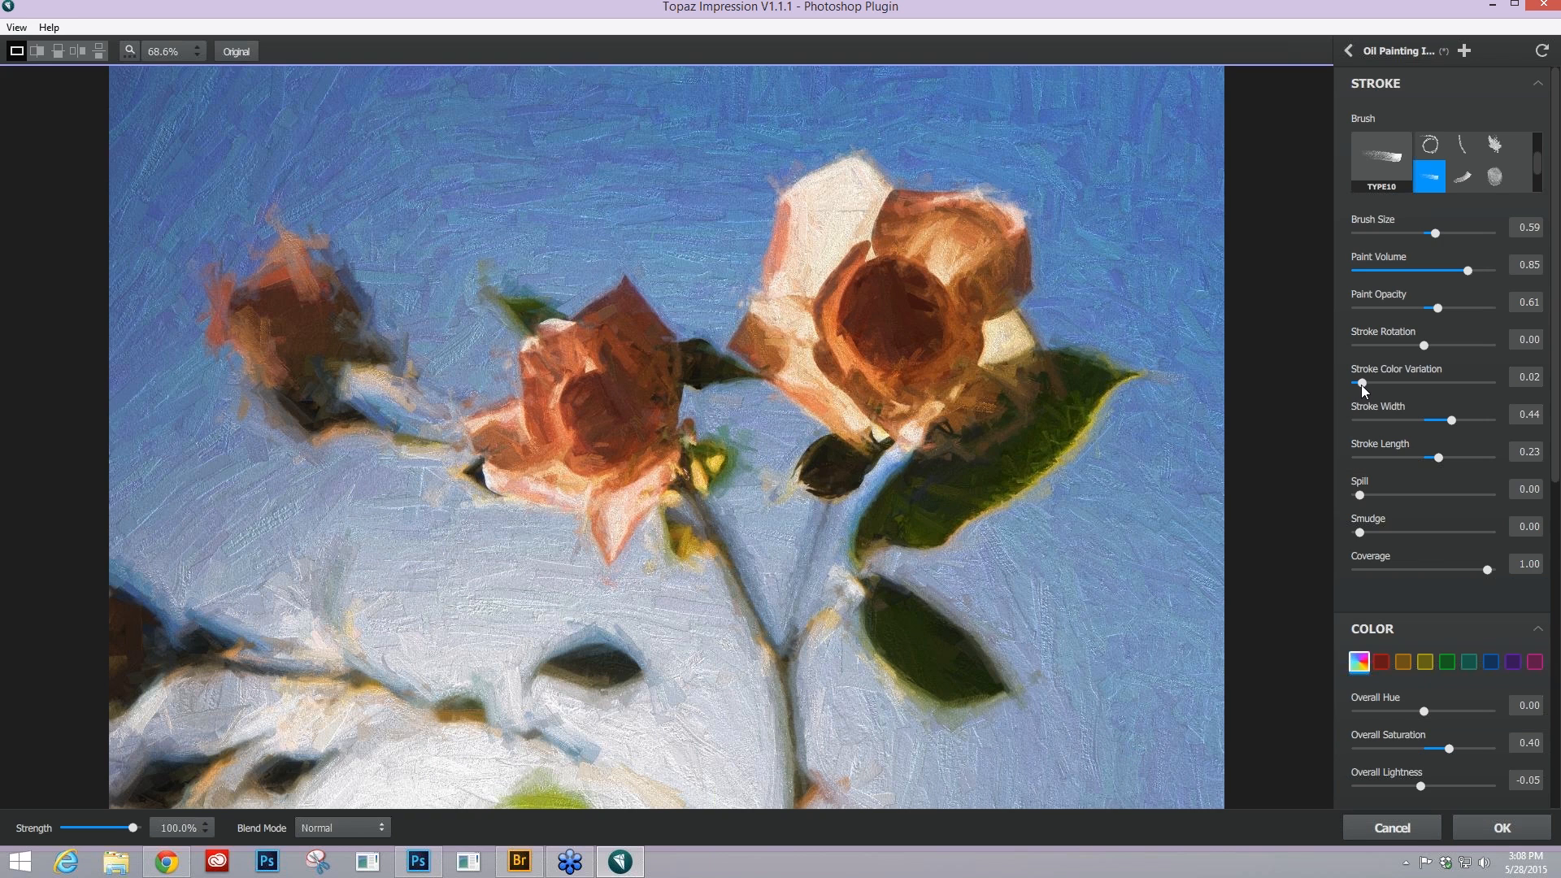
# - Set the paint opacity to 0.69 and the paint volume to 0.42
pyautogui.click(1444, 307)
pyautogui.moveTo(1444, 307); pyautogui.dragTo(1446, 307)
pyautogui.click(1456, 309)
pyautogui.click(1455, 309)
pyautogui.click(1432, 270)
pyautogui.click(1433, 272)
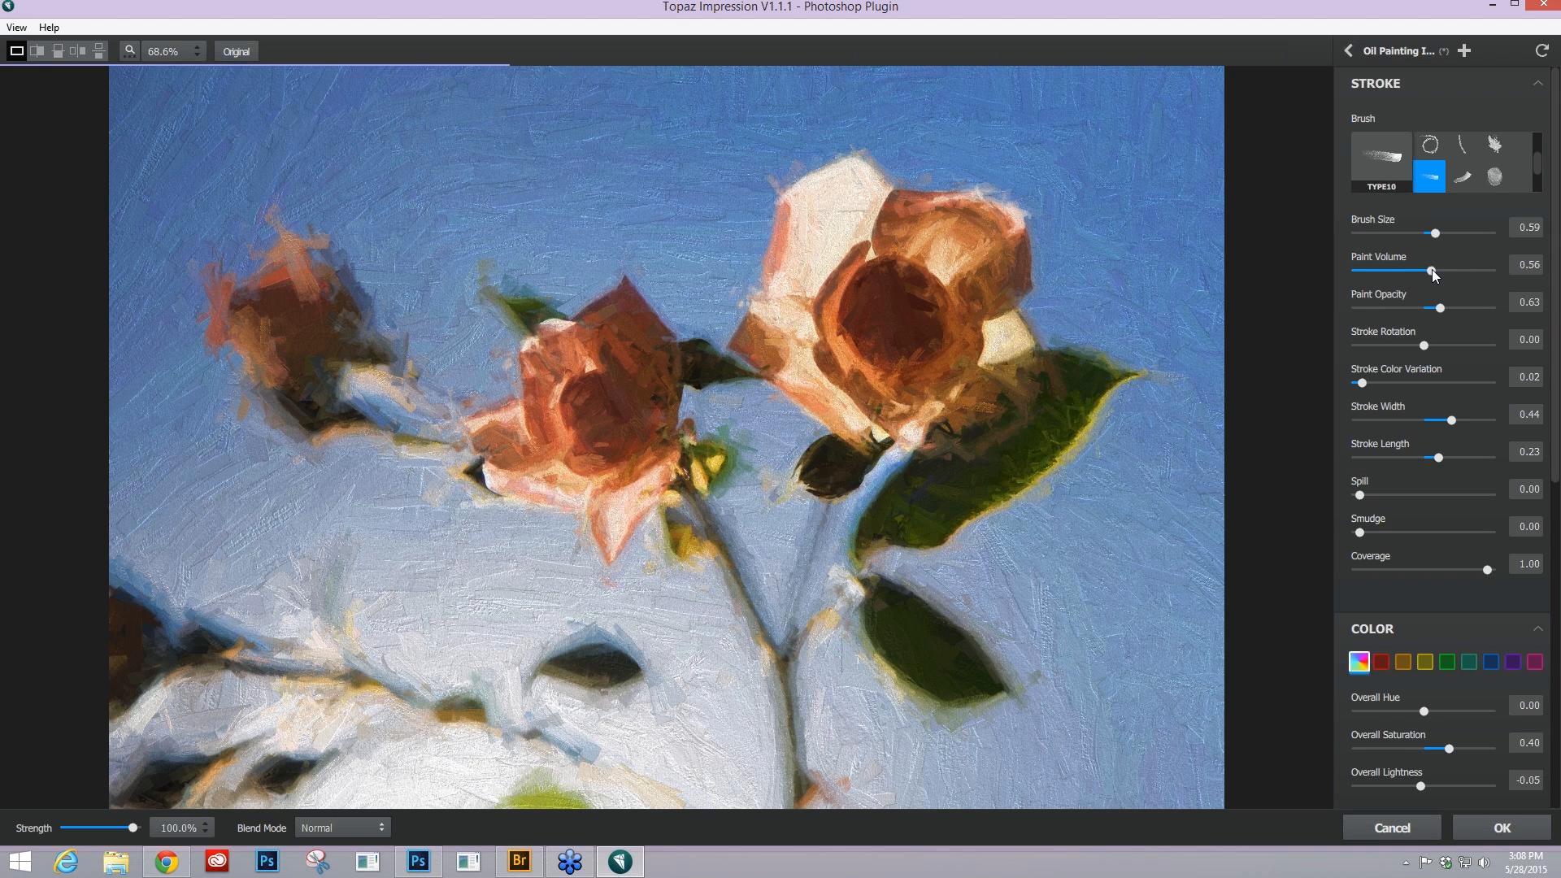
pyautogui.click(1414, 271)
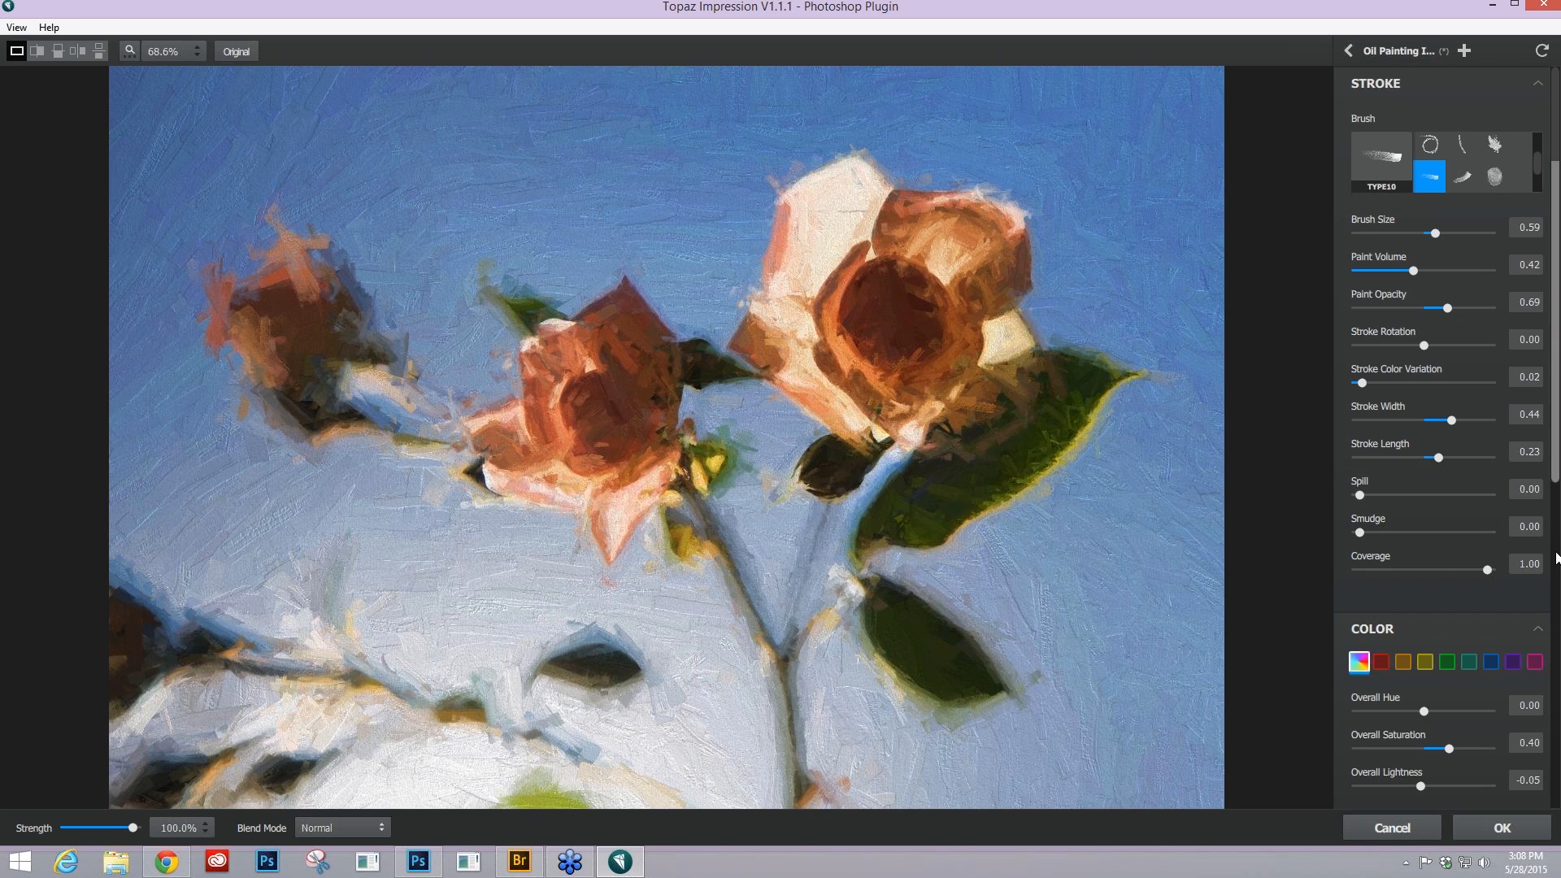
# - Set the overall color saturation to 0.48 and the lighting contrast to -0.42
pyautogui.moveTo(1556, 558); pyautogui.dragTo(1558, 642)
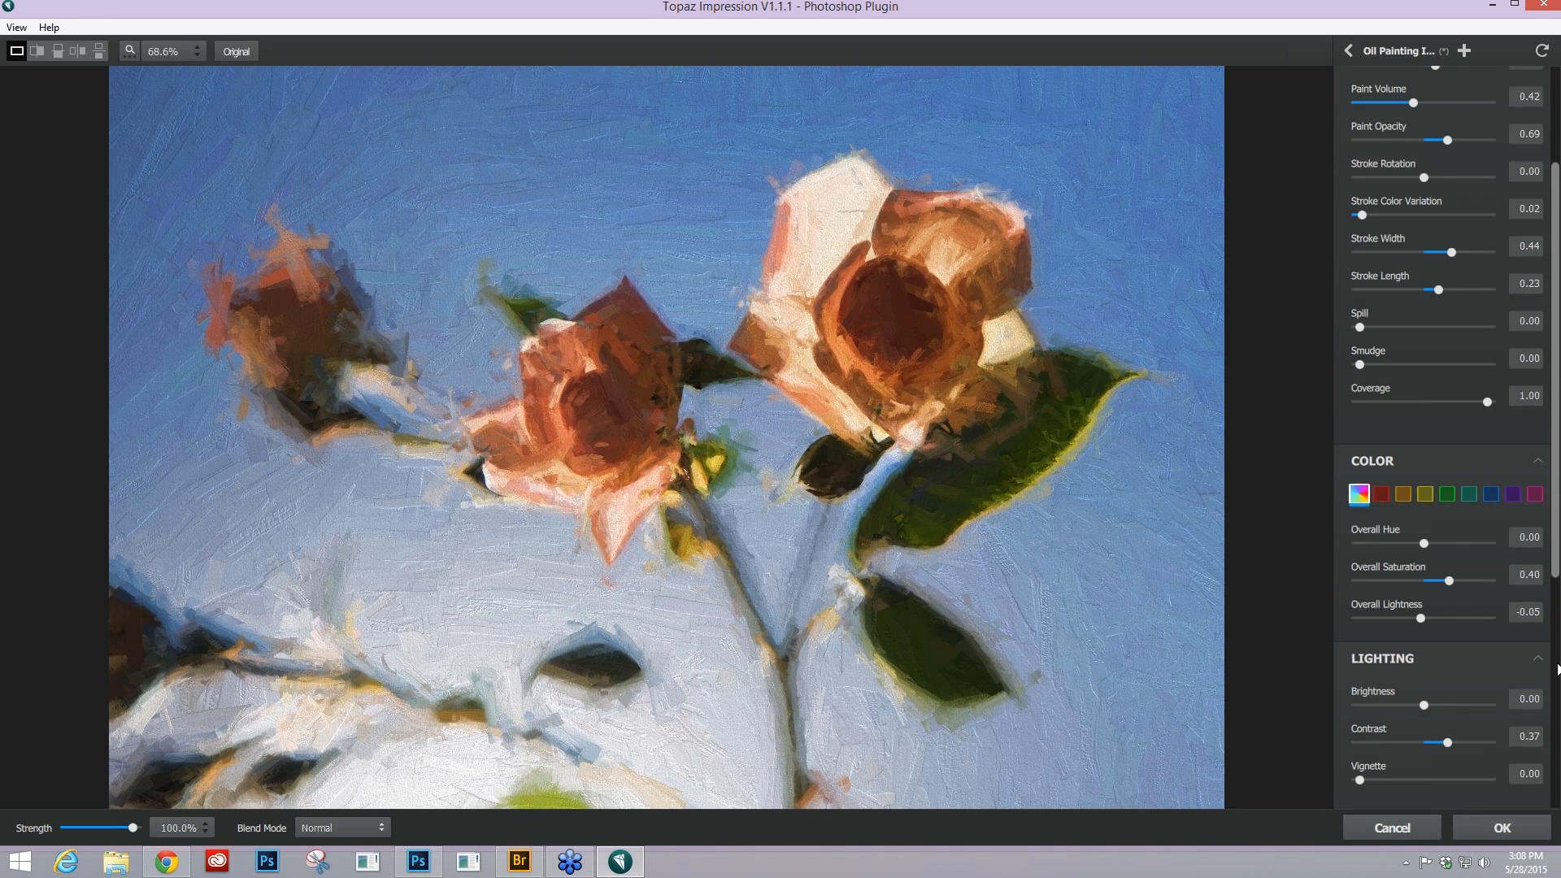
pyautogui.scroll(-3, 1389, 323)
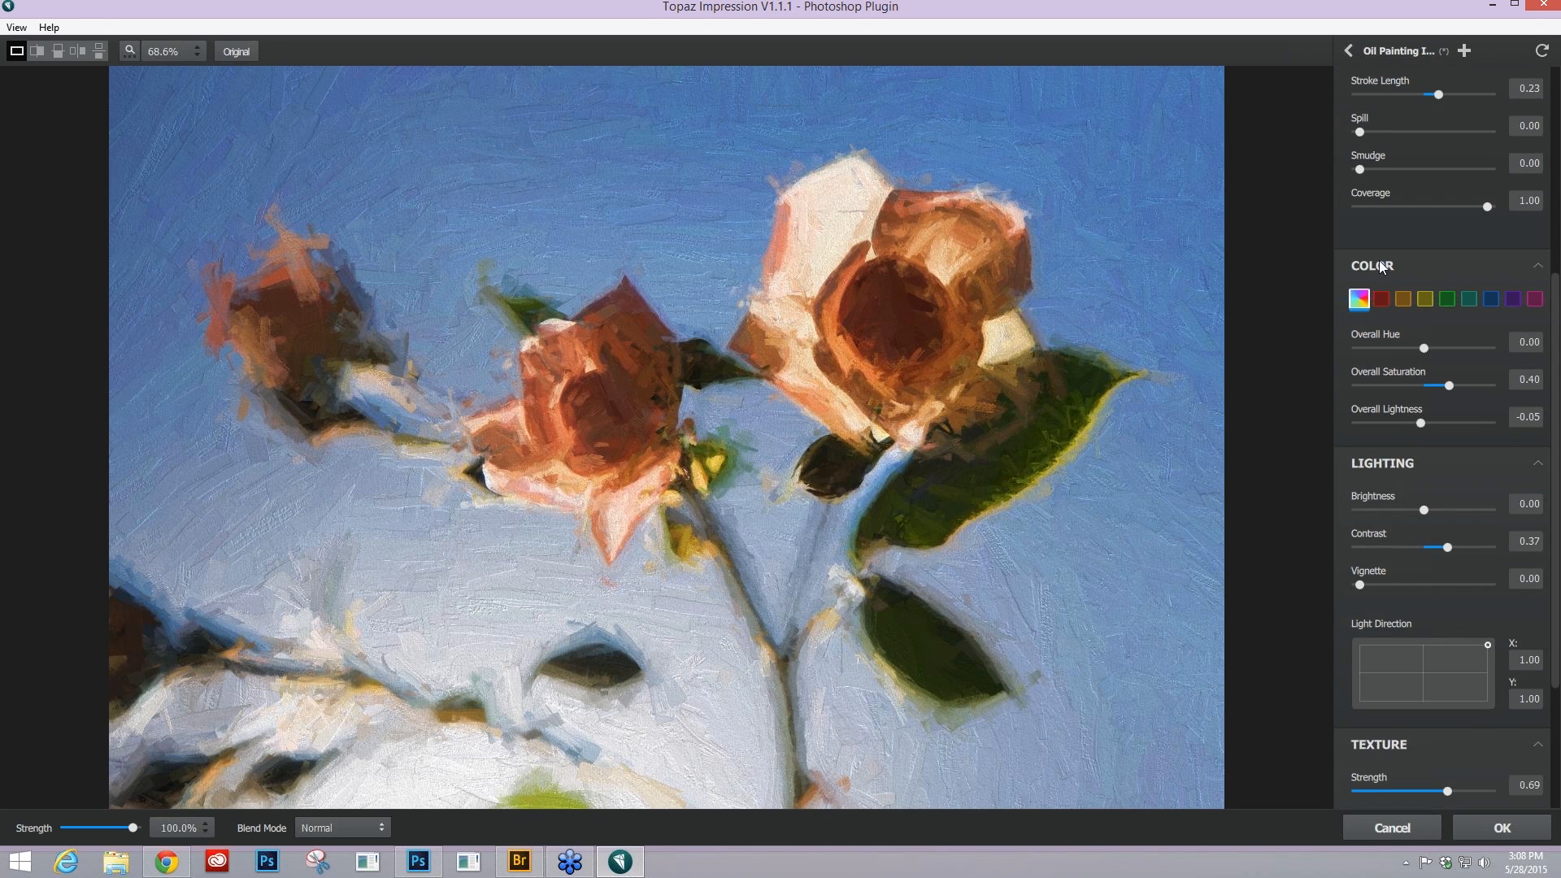
pyautogui.moveTo(1449, 385); pyautogui.dragTo(1453, 386)
pyautogui.moveTo(1399, 544); pyautogui.dragTo(1394, 544)
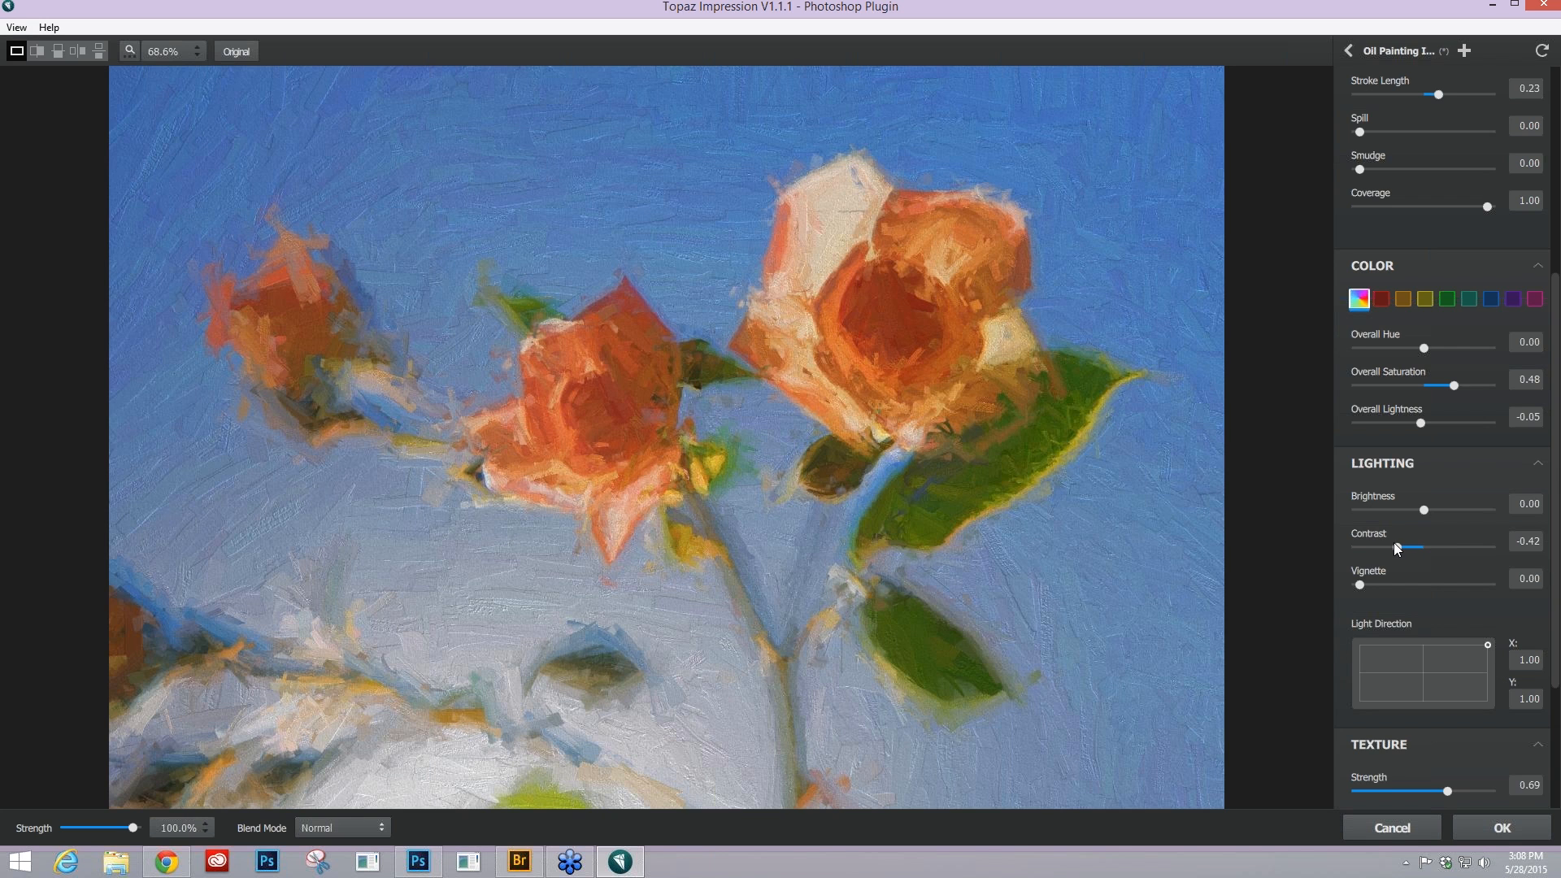
pyautogui.moveTo(1394, 543); pyautogui.dragTo(1395, 542)
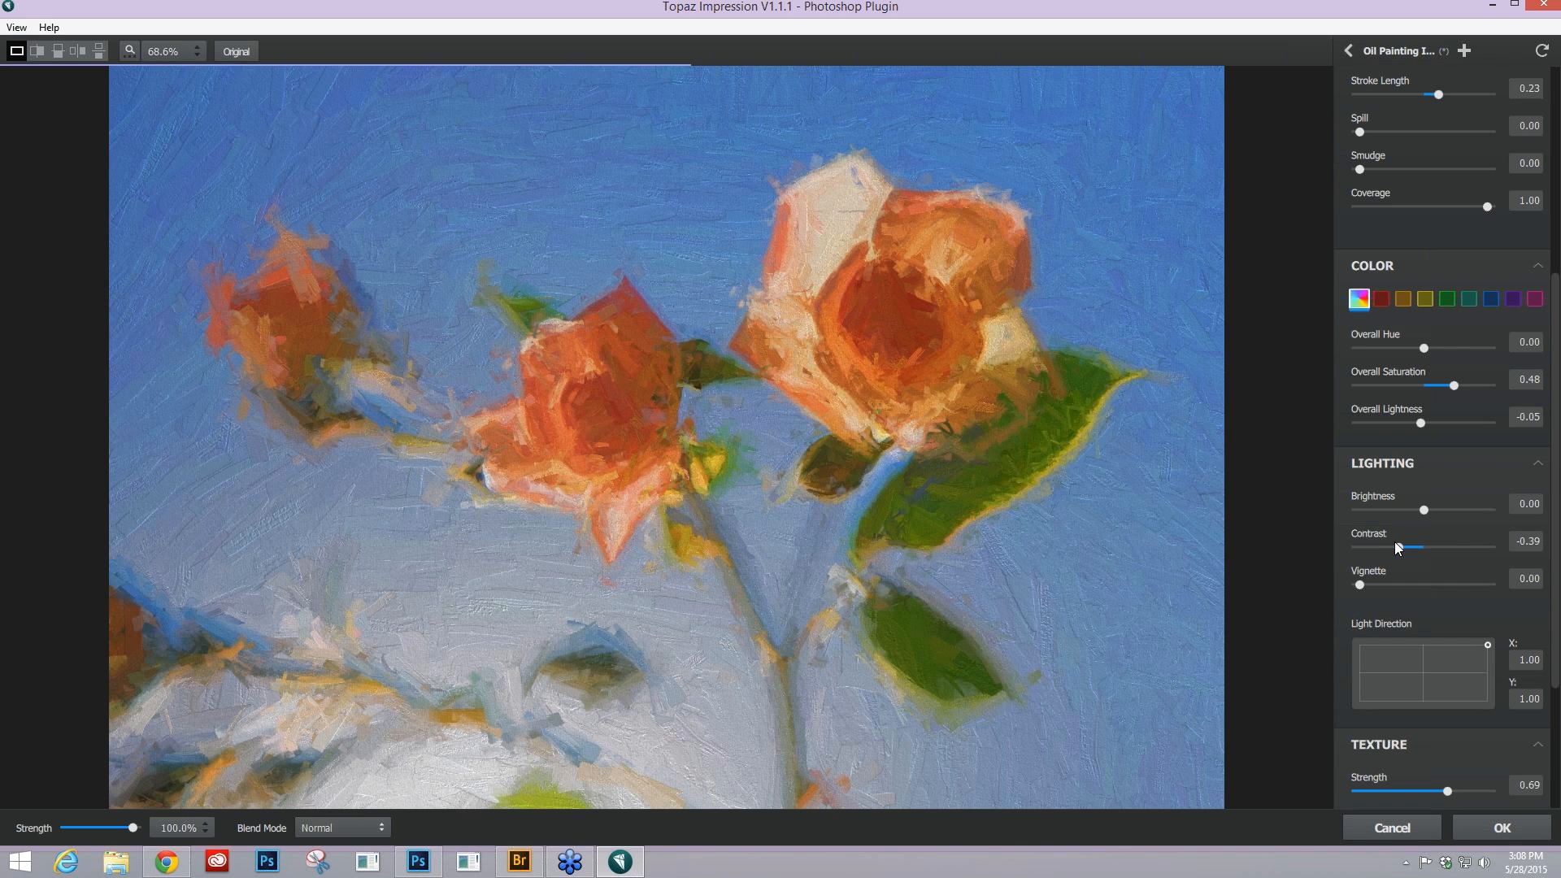
pyautogui.moveTo(1393, 540); pyautogui.dragTo(1391, 541)
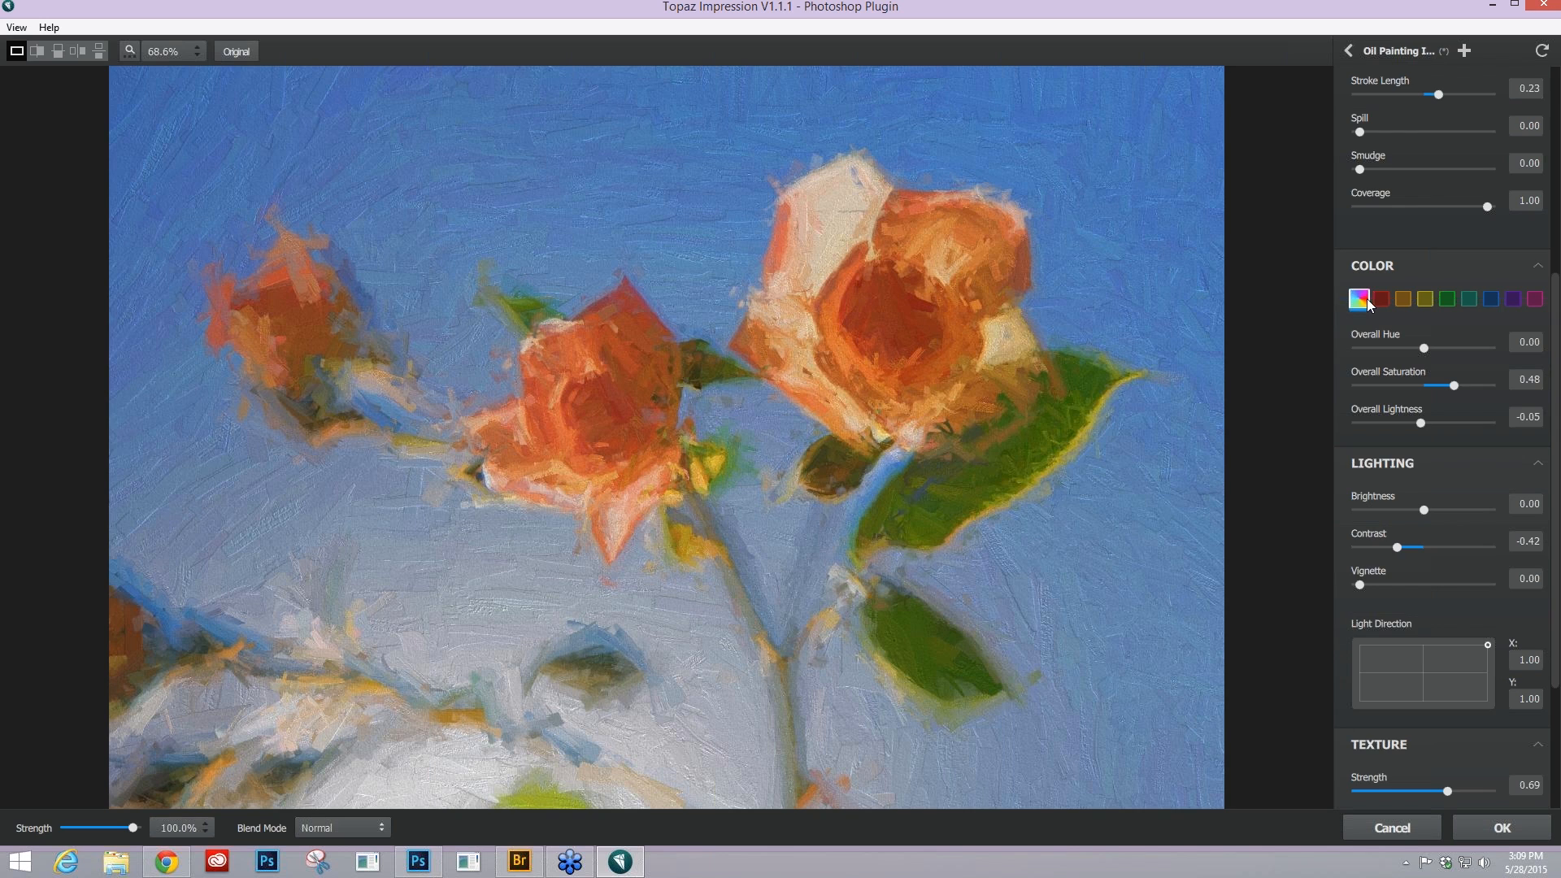
# - Adjust the blue color range to hue -0.25, saturation 0.14 and lightness 0.04
pyautogui.click(1486, 299)
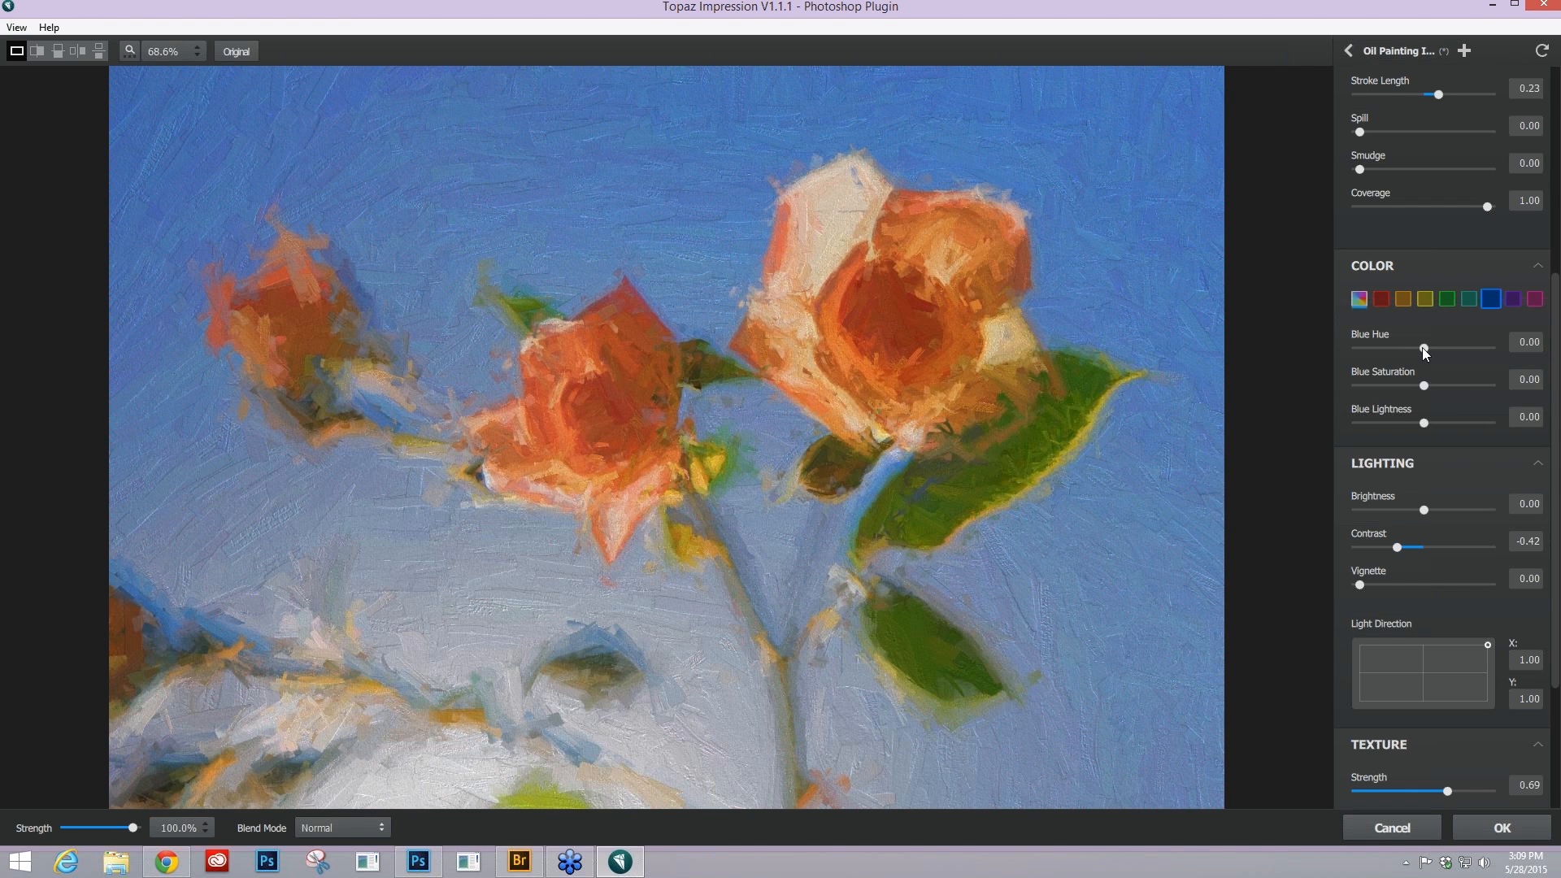
pyautogui.moveTo(1421, 352); pyautogui.dragTo(1415, 352)
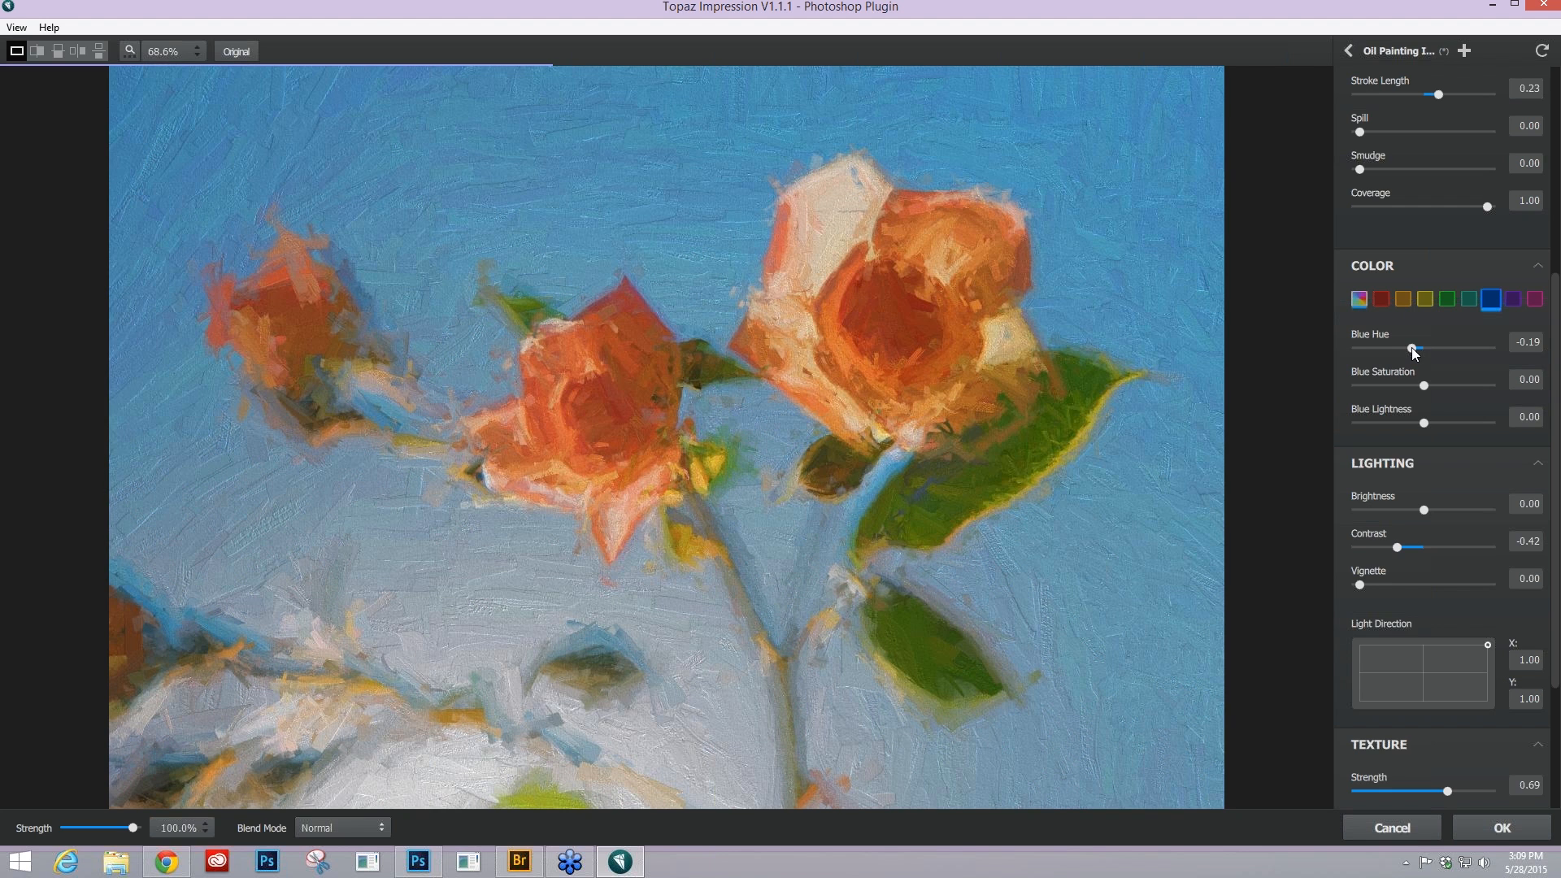
pyautogui.moveTo(1414, 353); pyautogui.dragTo(1427, 423)
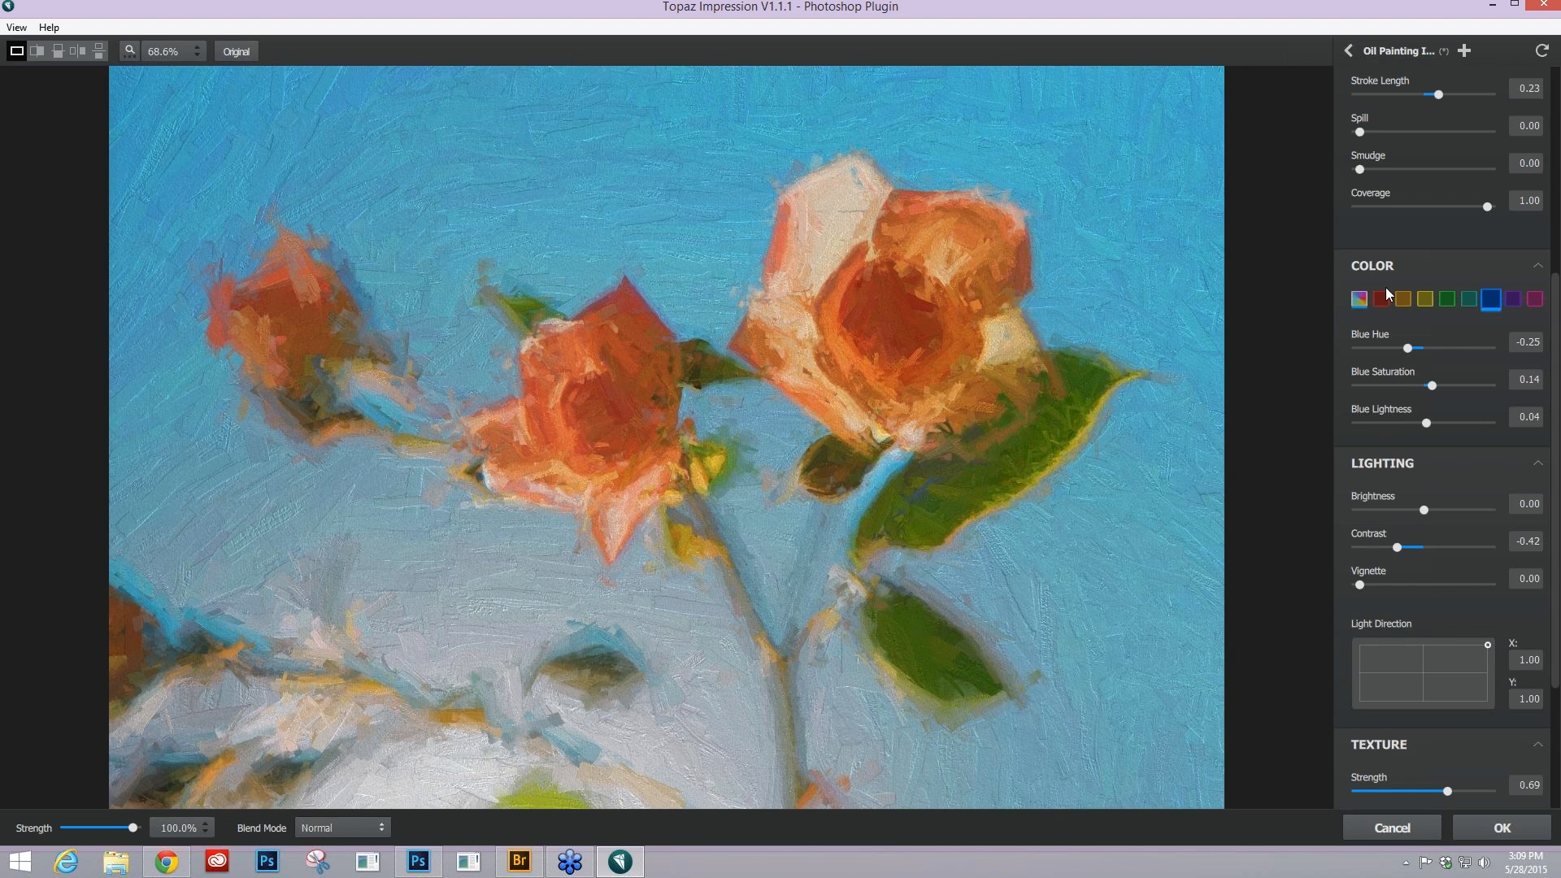
# - Adjust the orange color range to saturation 0.20 and lightness 0.14
pyautogui.click(1402, 299)
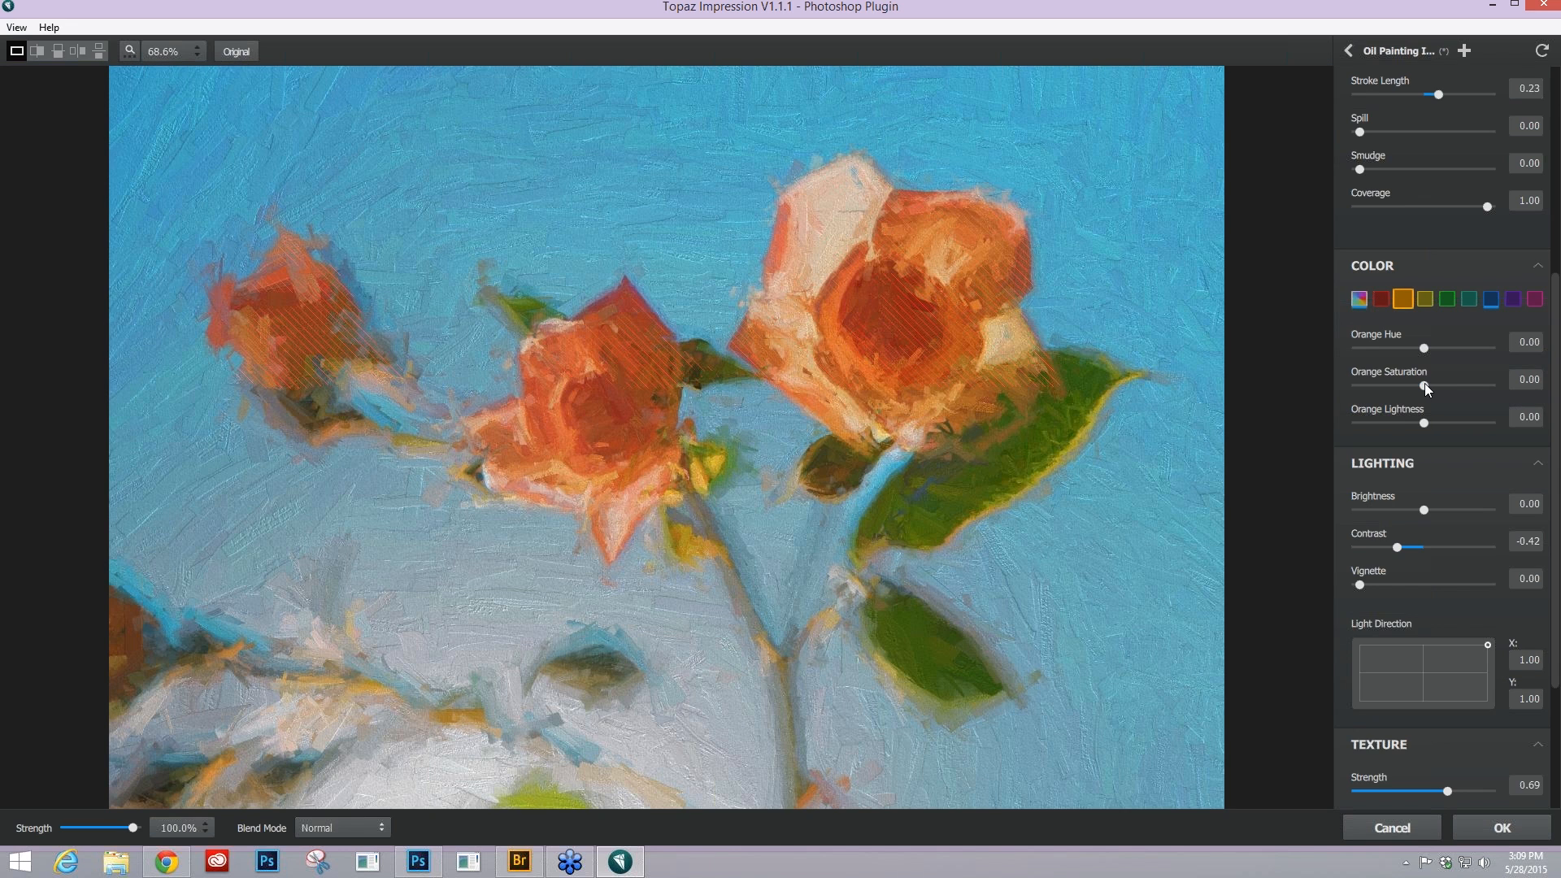
pyautogui.moveTo(1425, 385); pyautogui.dragTo(1435, 422)
pyautogui.click(1435, 384)
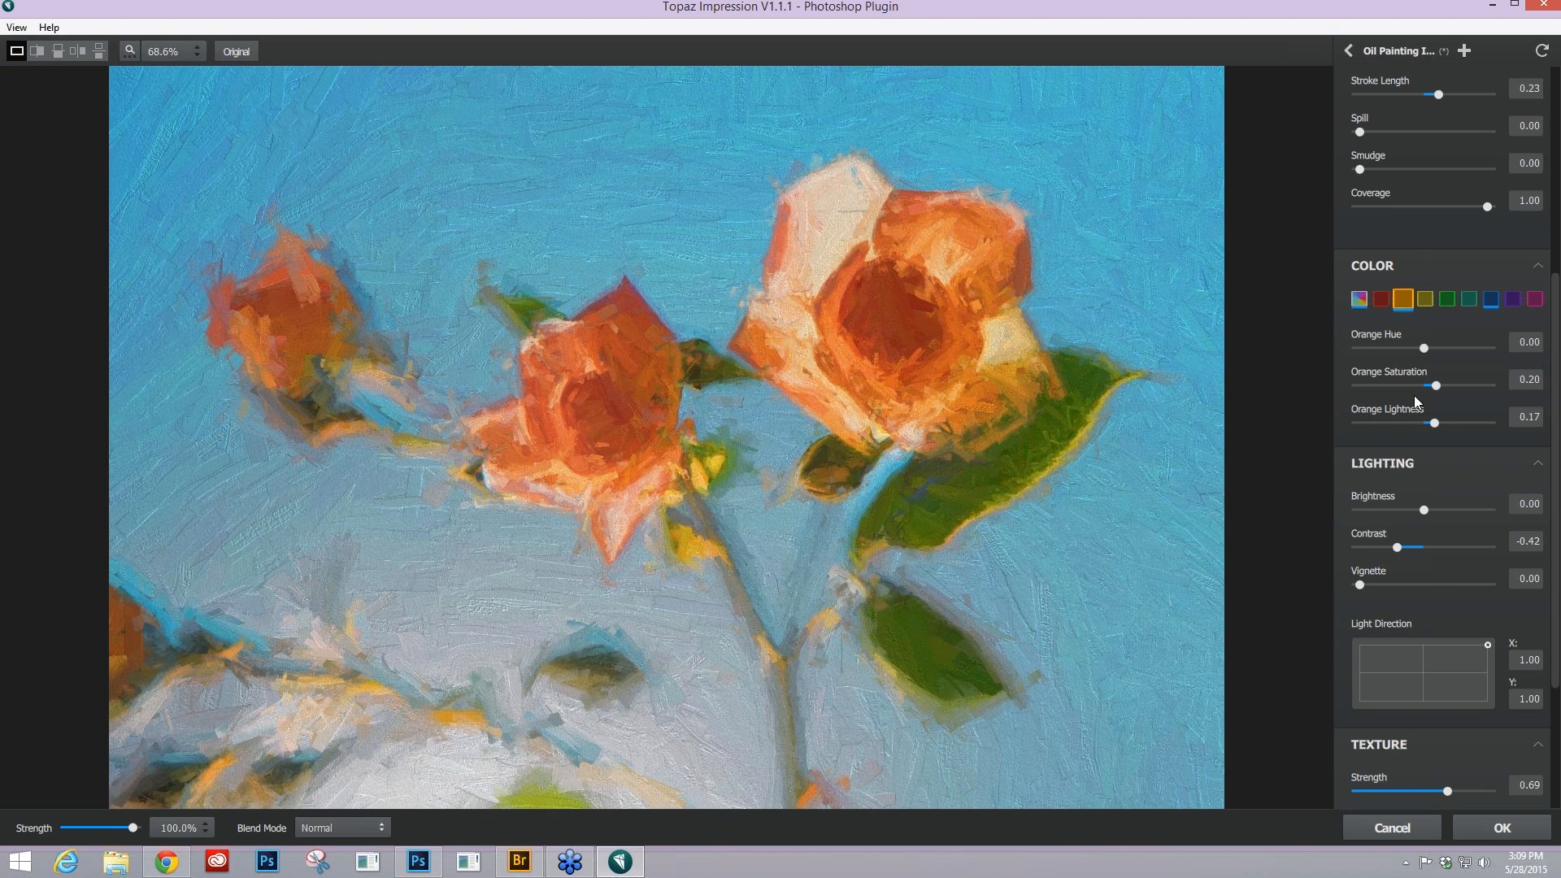
# - Compare the painted rose image with the original photo
pyautogui.click(1064, 608)
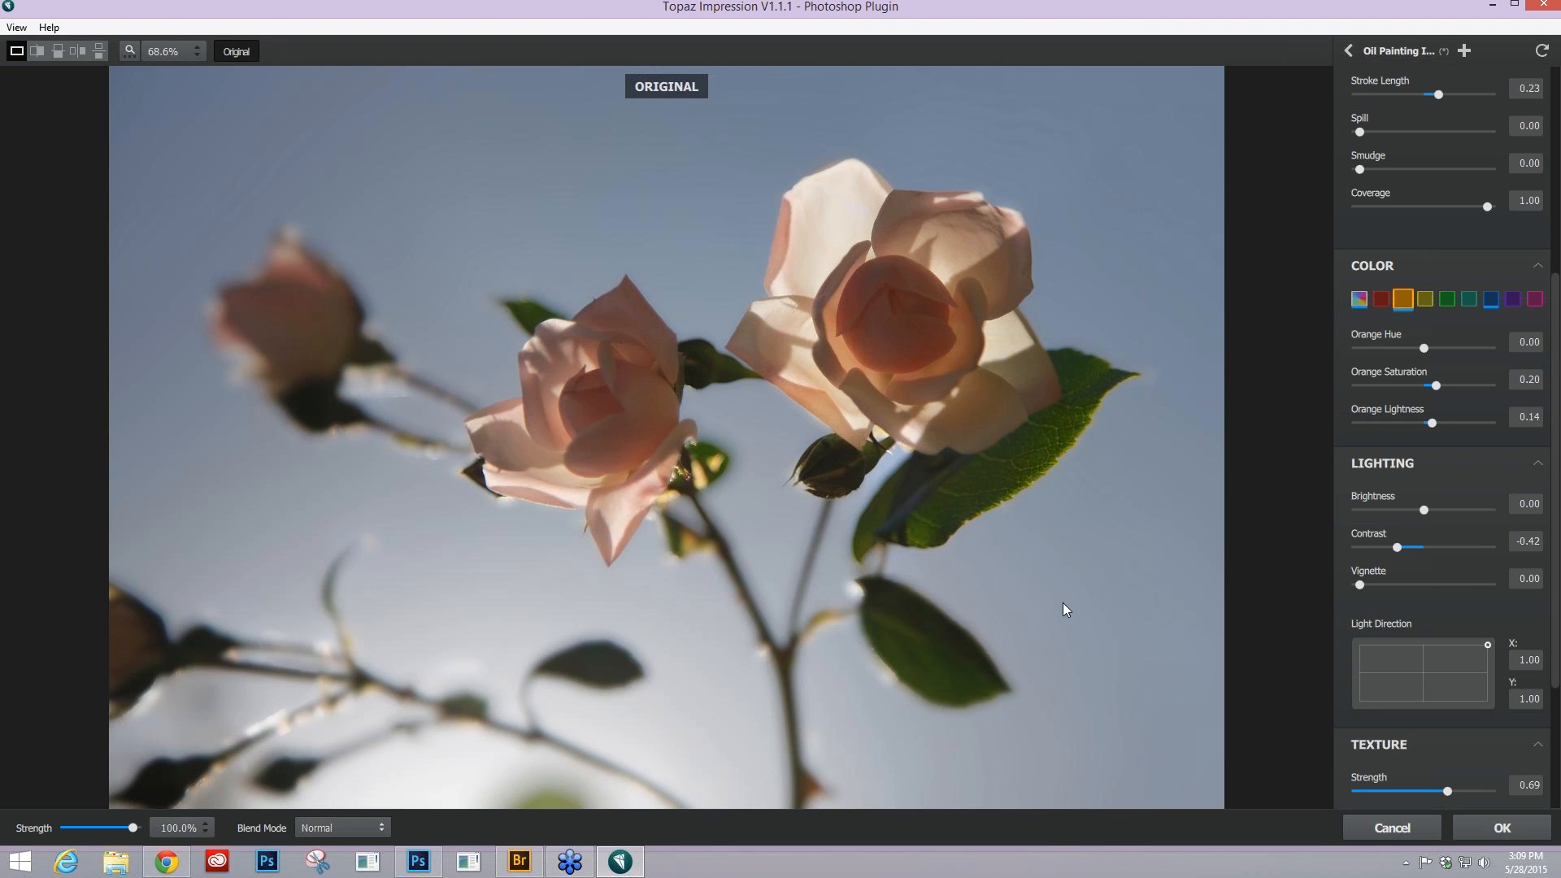
pyautogui.click(1063, 606)
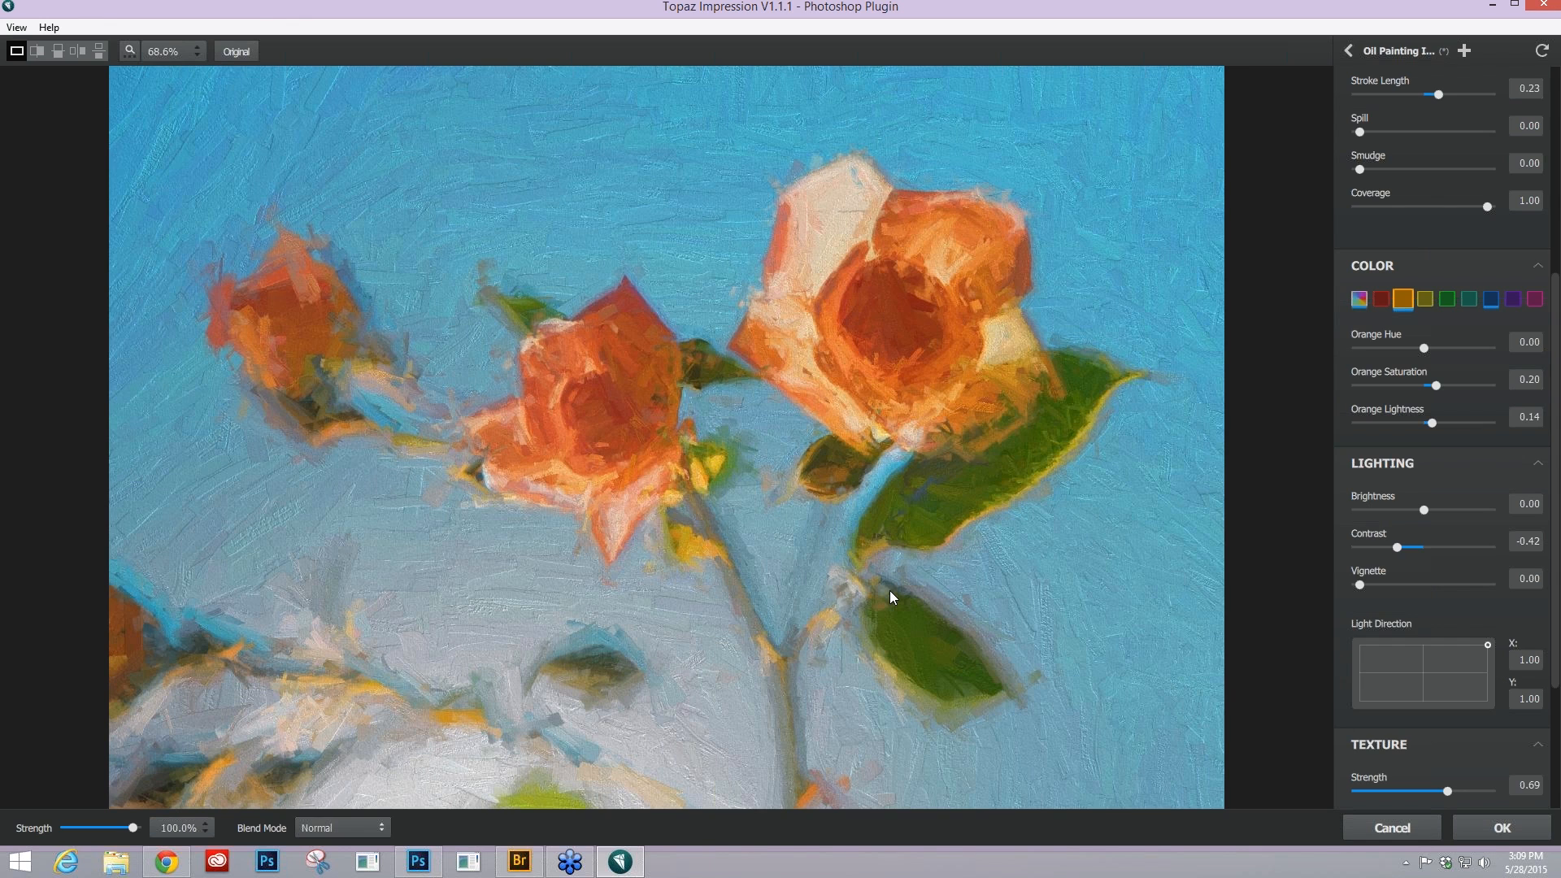
pyautogui.click(890, 591)
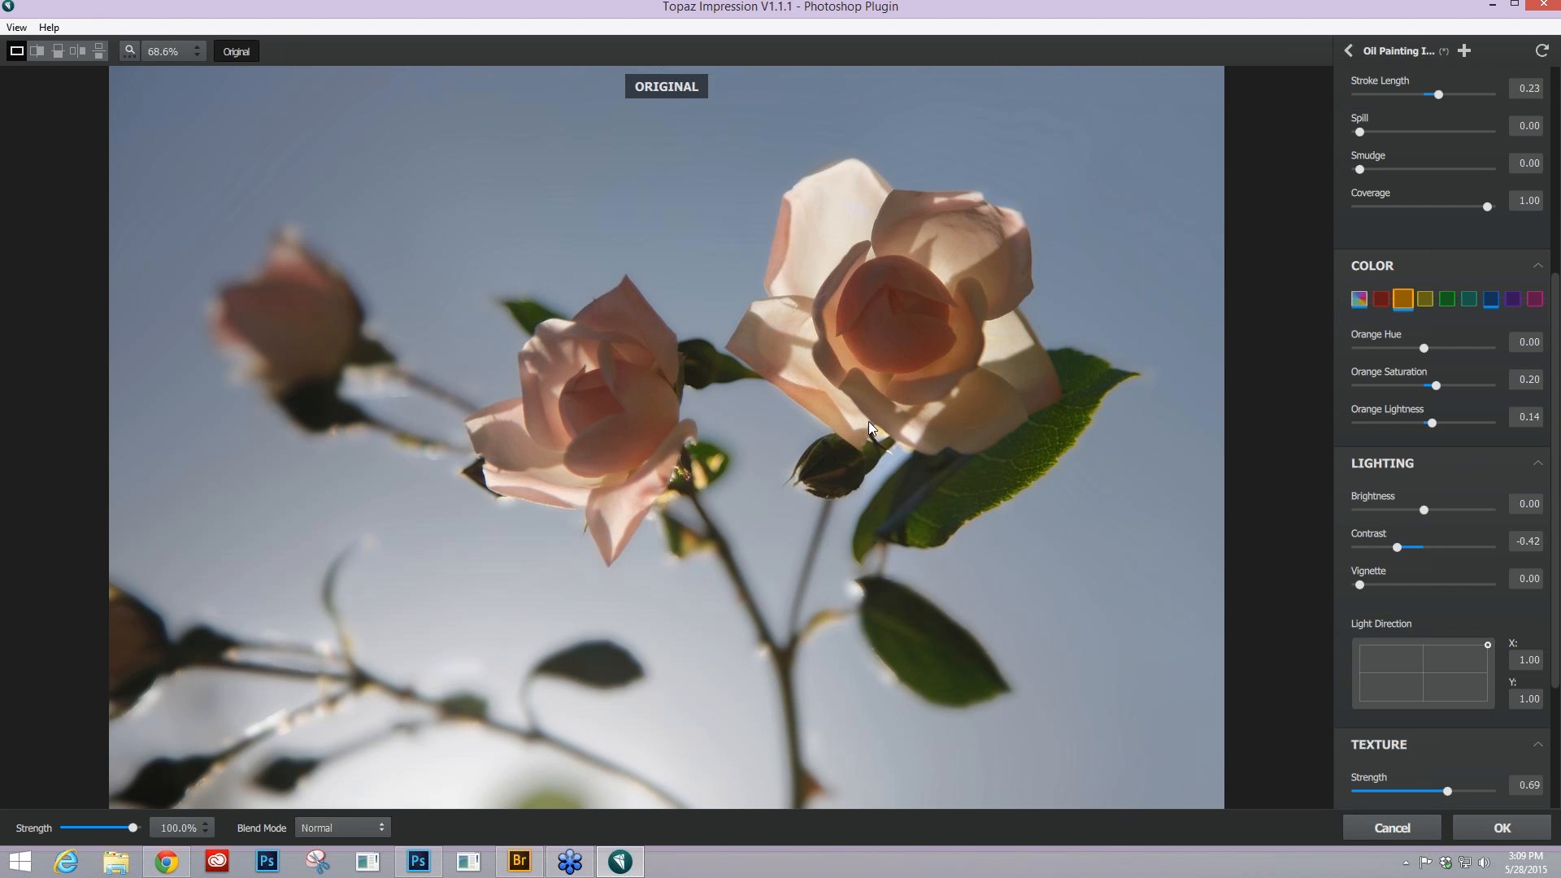
pyautogui.click(869, 421)
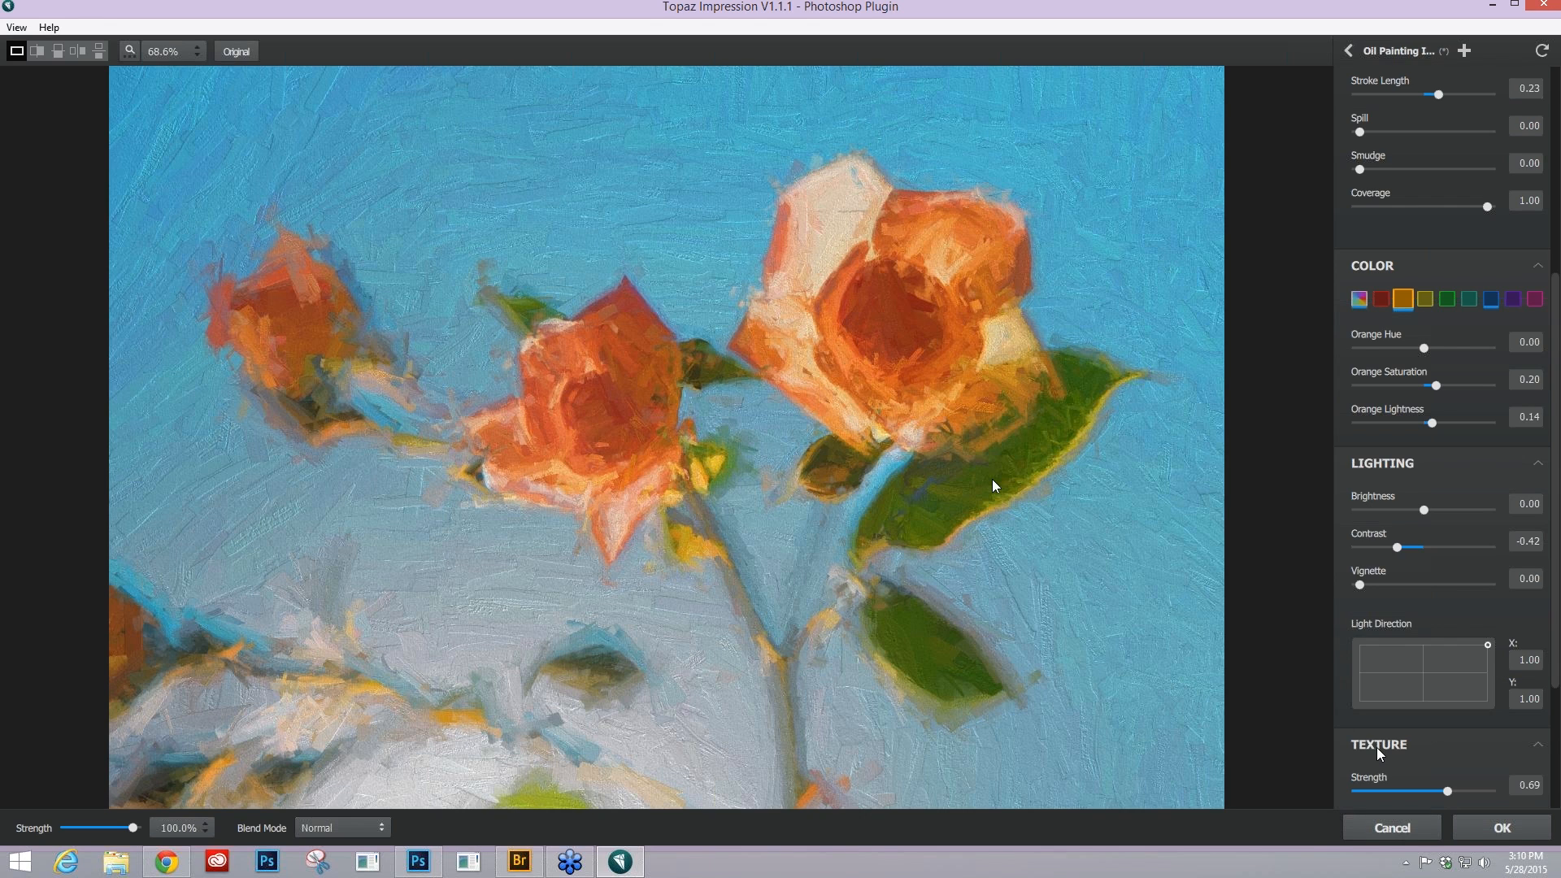
# - Apply the Impression effect to the Background copy 2 layer and open it in Topaz Glow
pyautogui.click(1503, 829)
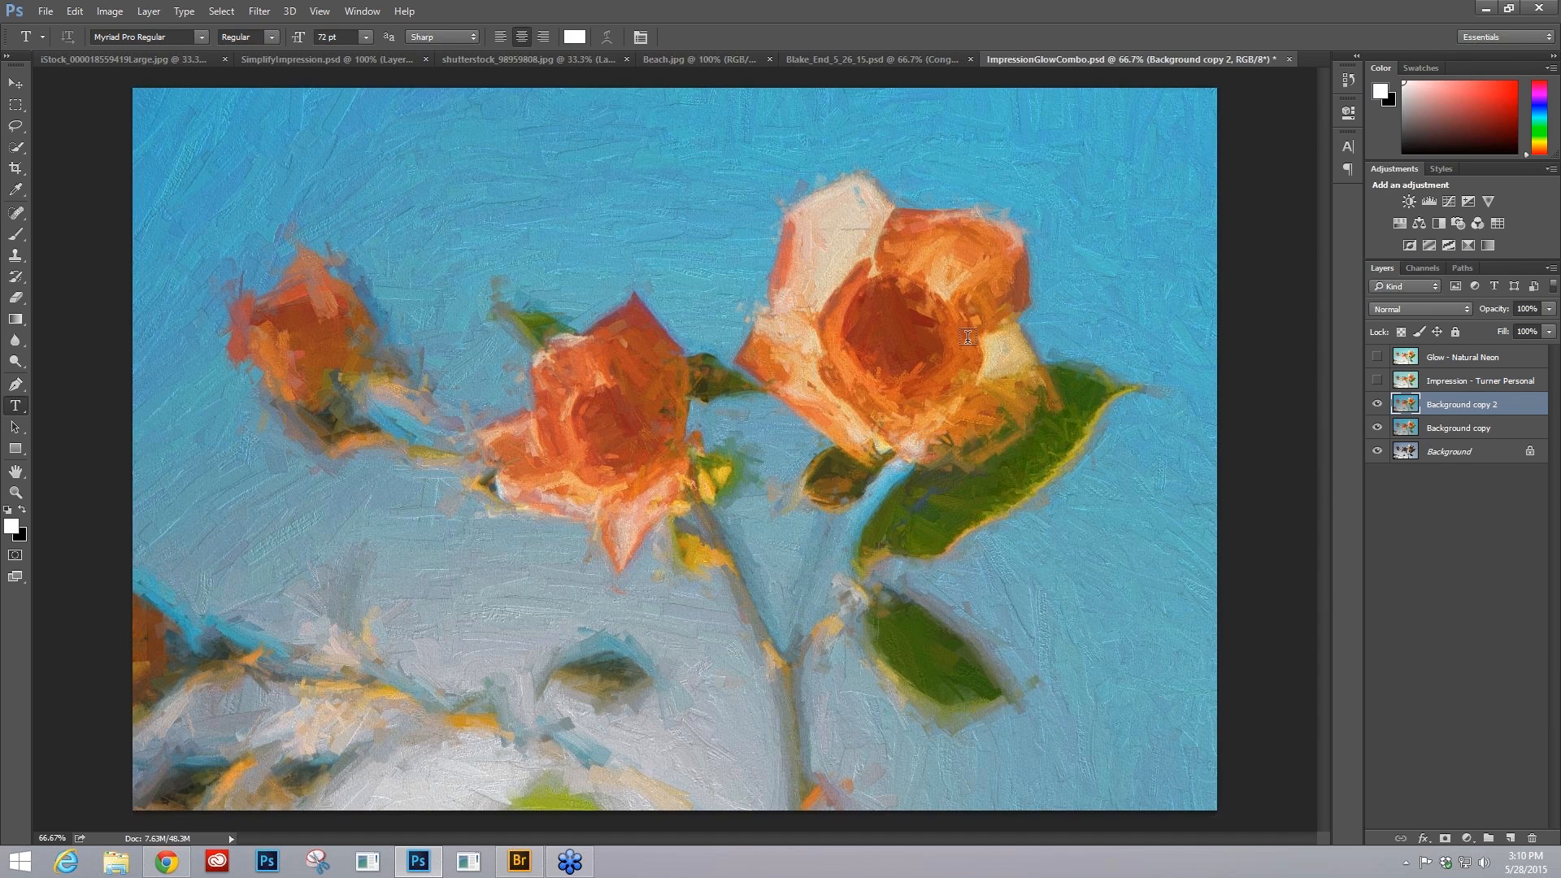
pyautogui.hotkey('alt', 't')
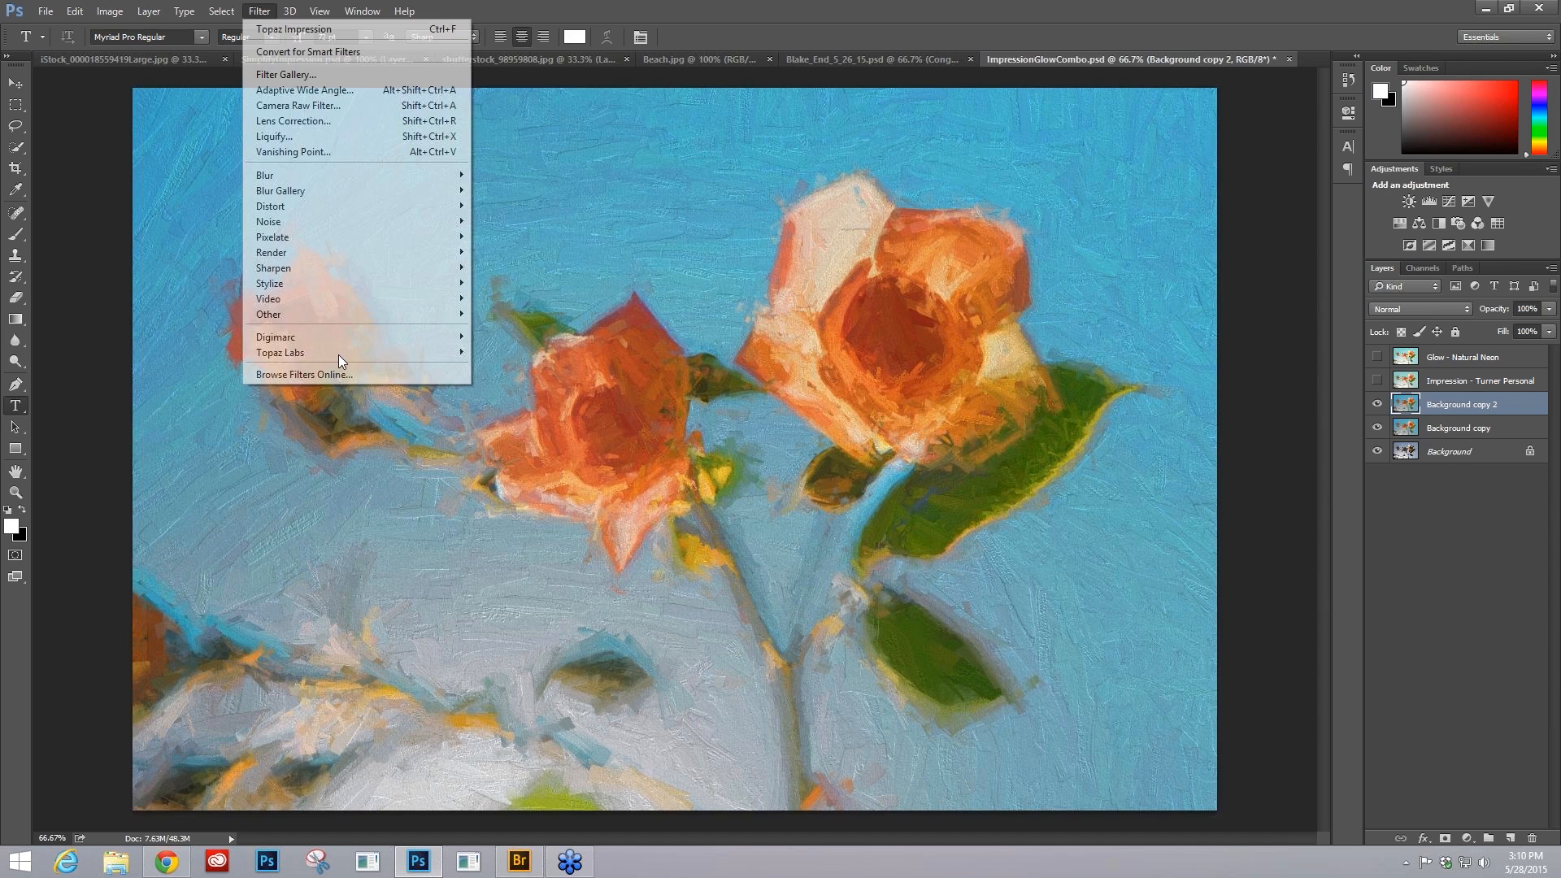
pyautogui.moveTo(373, 353)
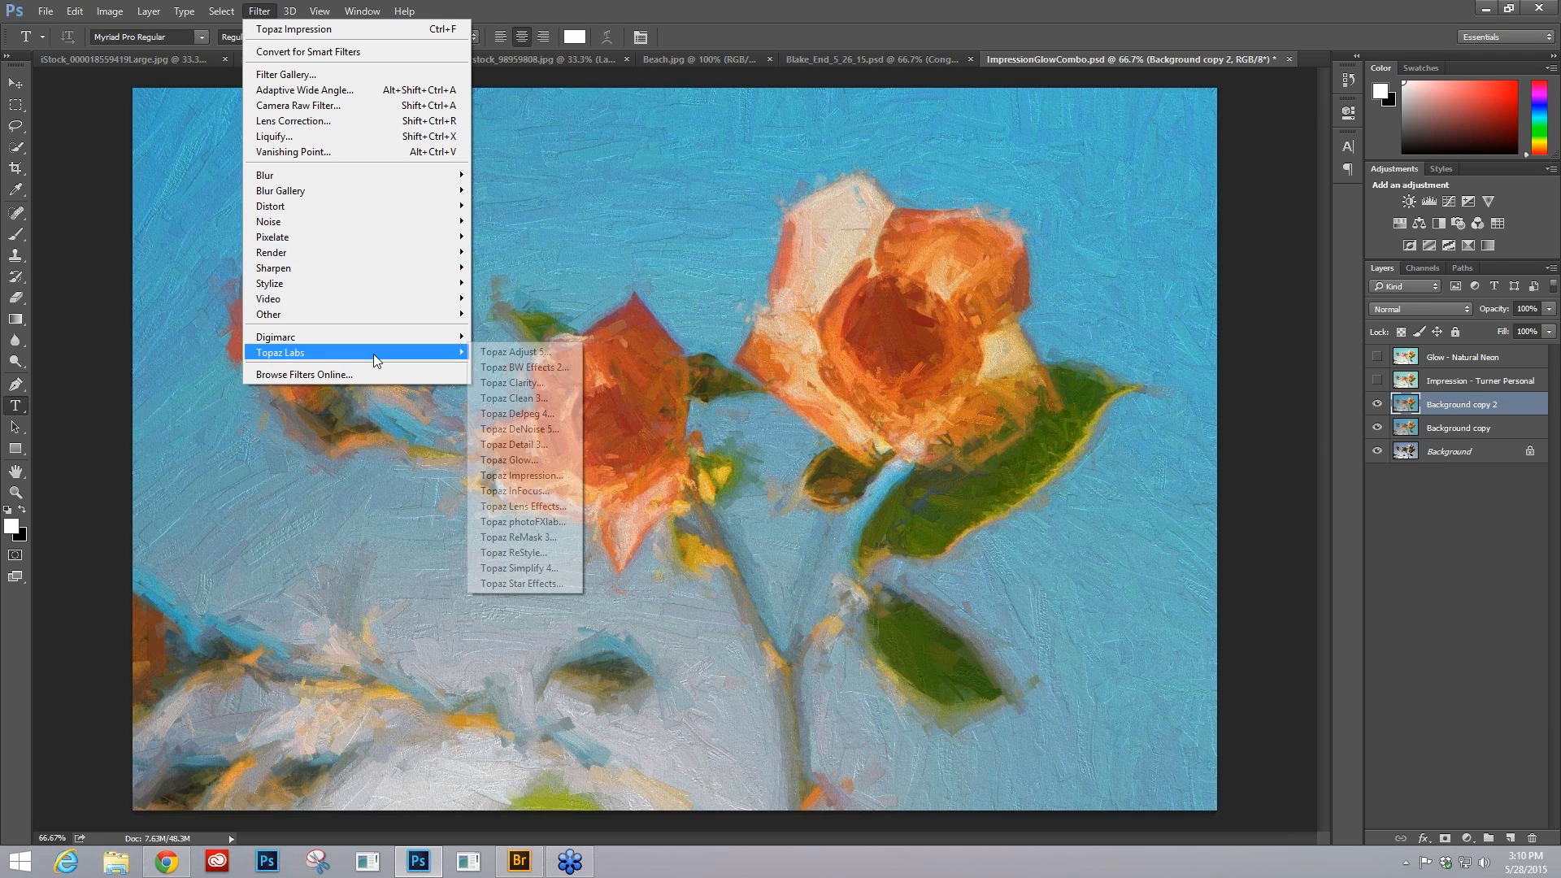
pyautogui.click(536, 460)
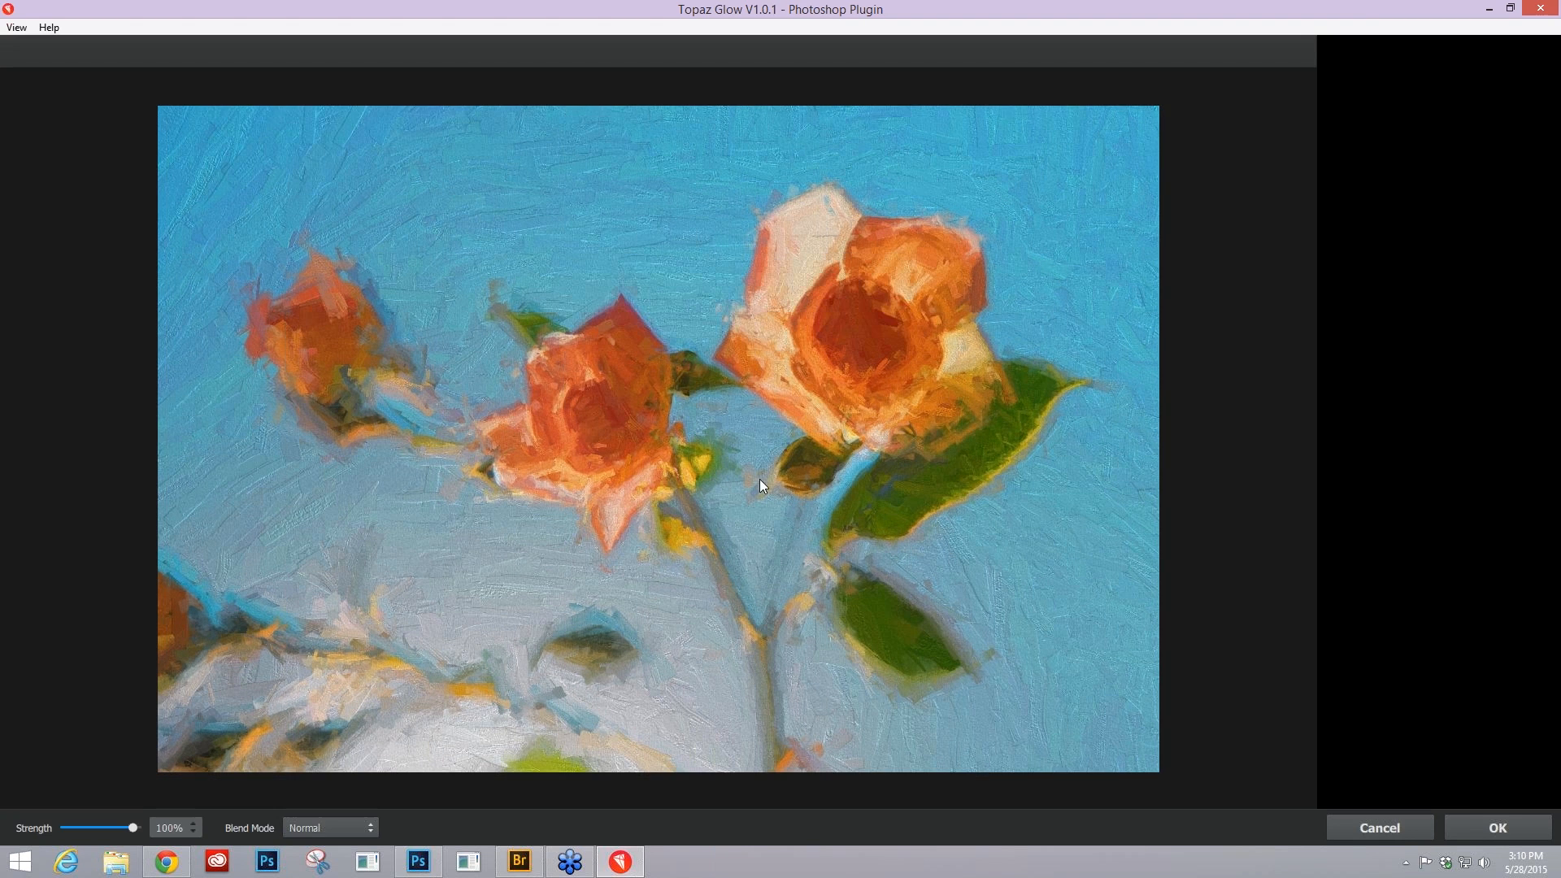
# - Show the Featured effects and preview the Air Brush I and Blazing Neon I presets on the painting
pyautogui.click(1460, 51)
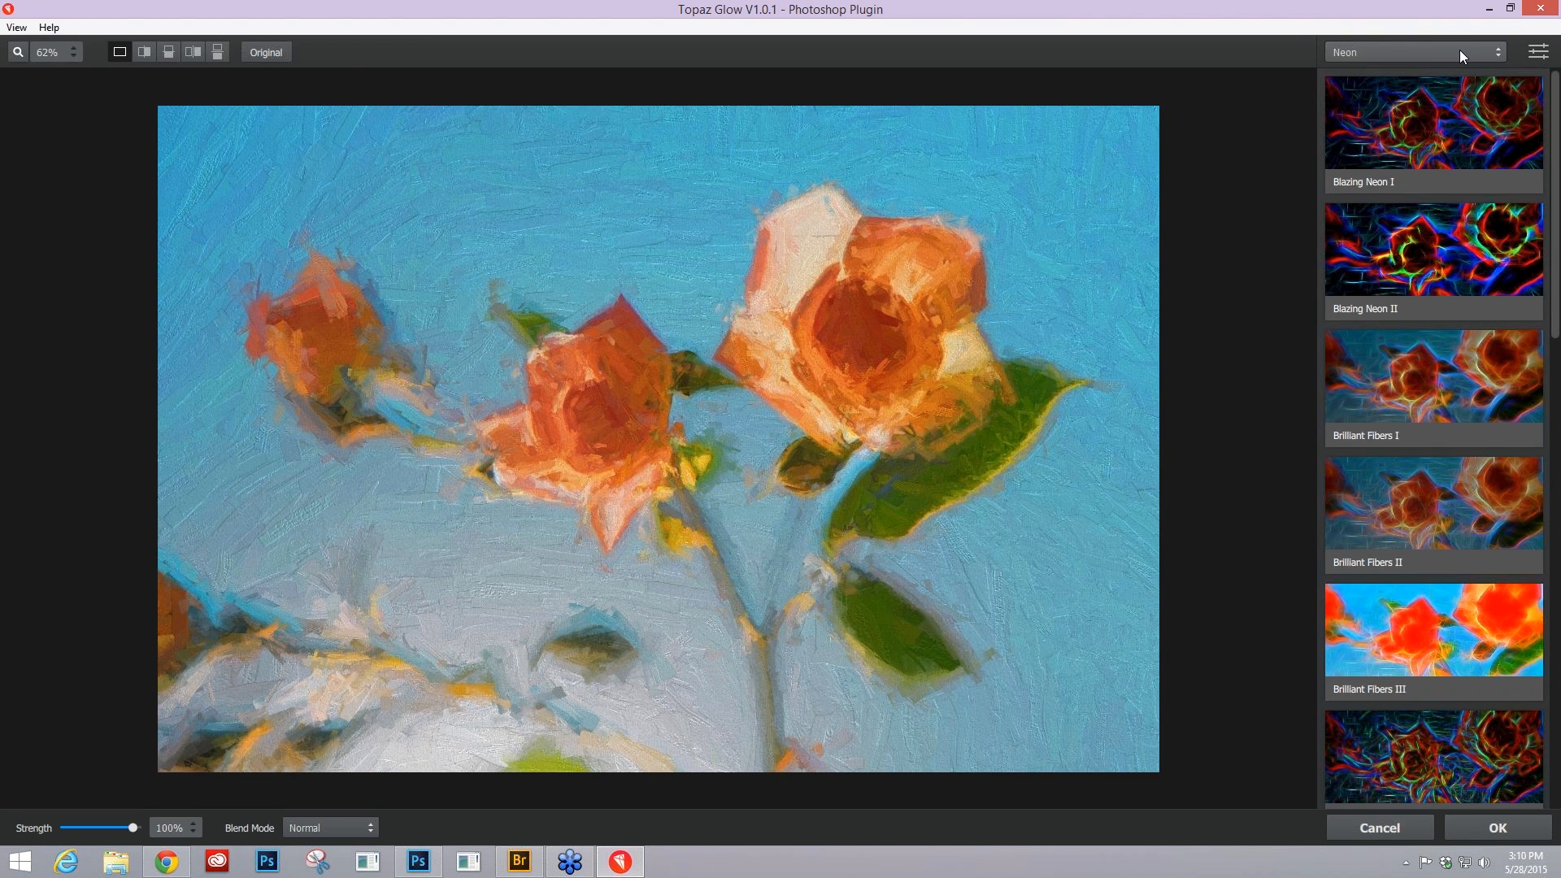
pyautogui.click(1428, 115)
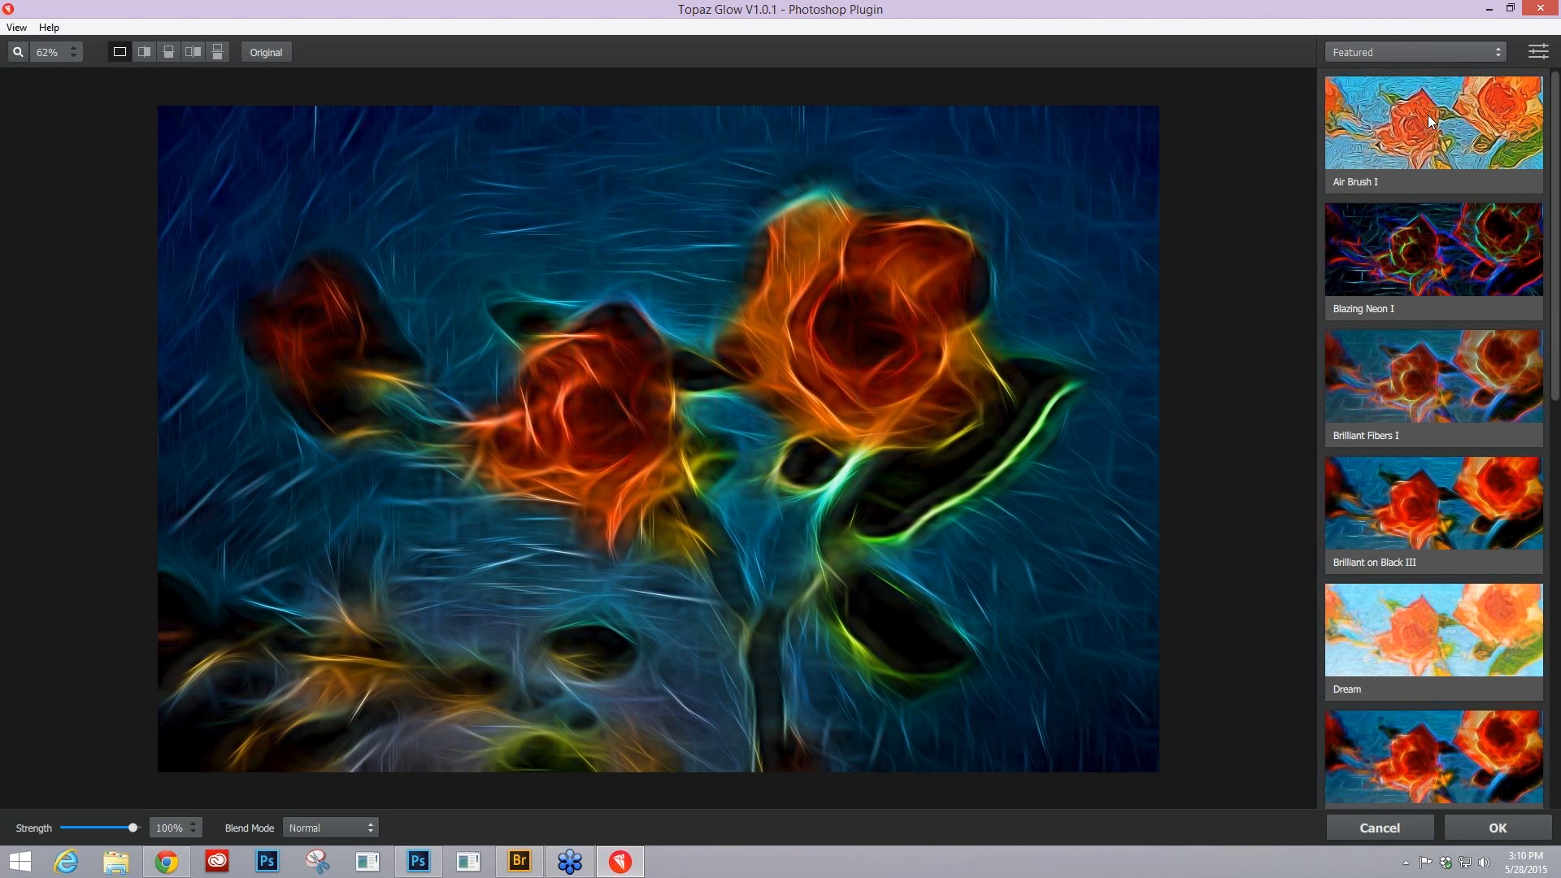
pyautogui.click(1427, 114)
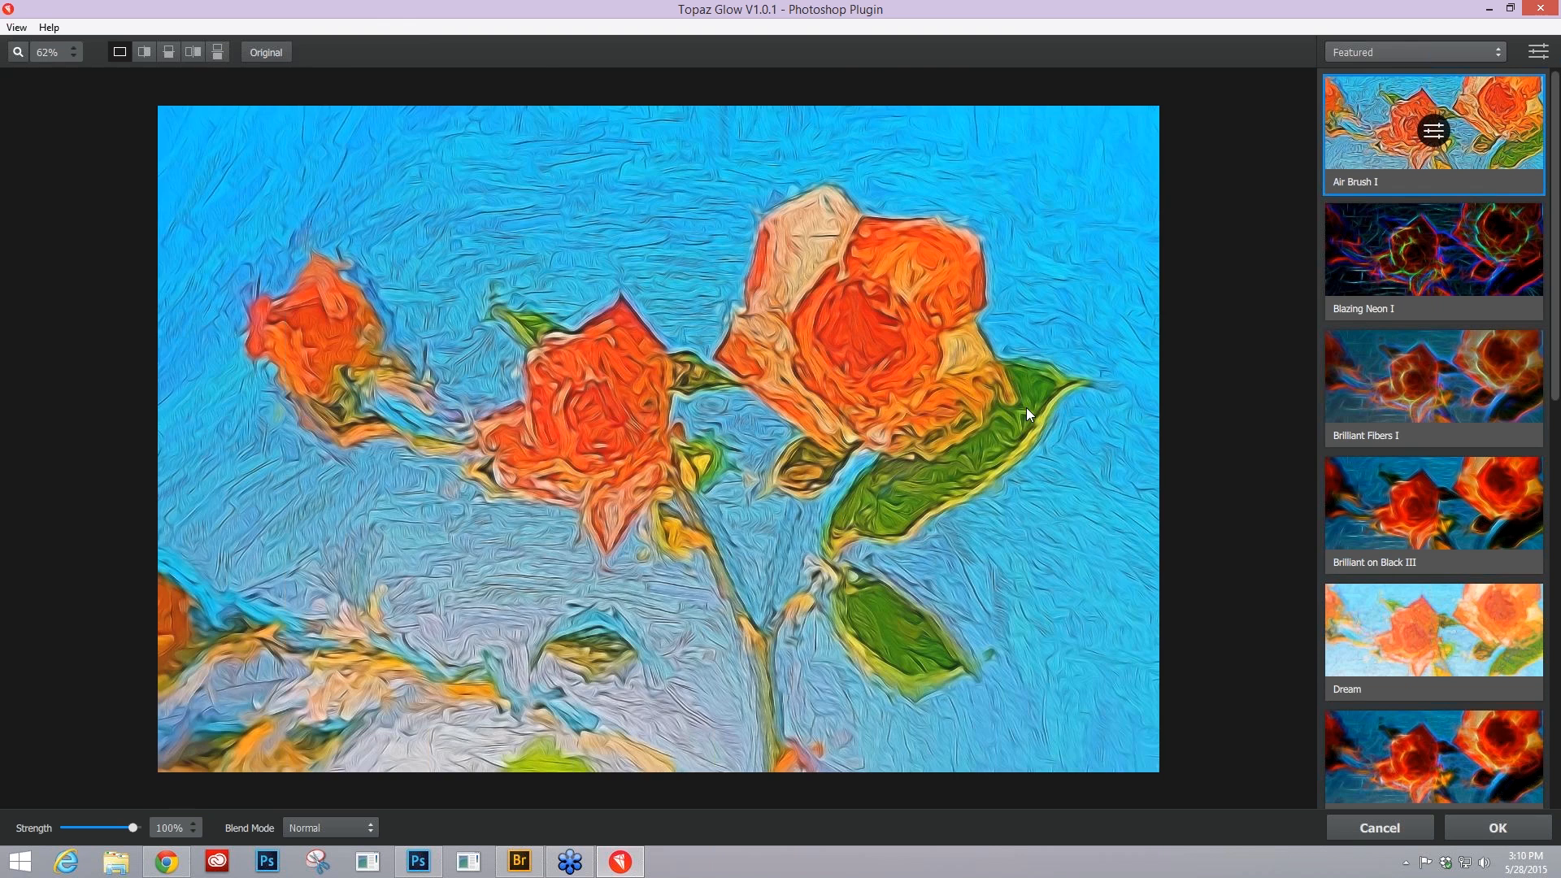
pyautogui.click(1114, 232)
pyautogui.press('Down')
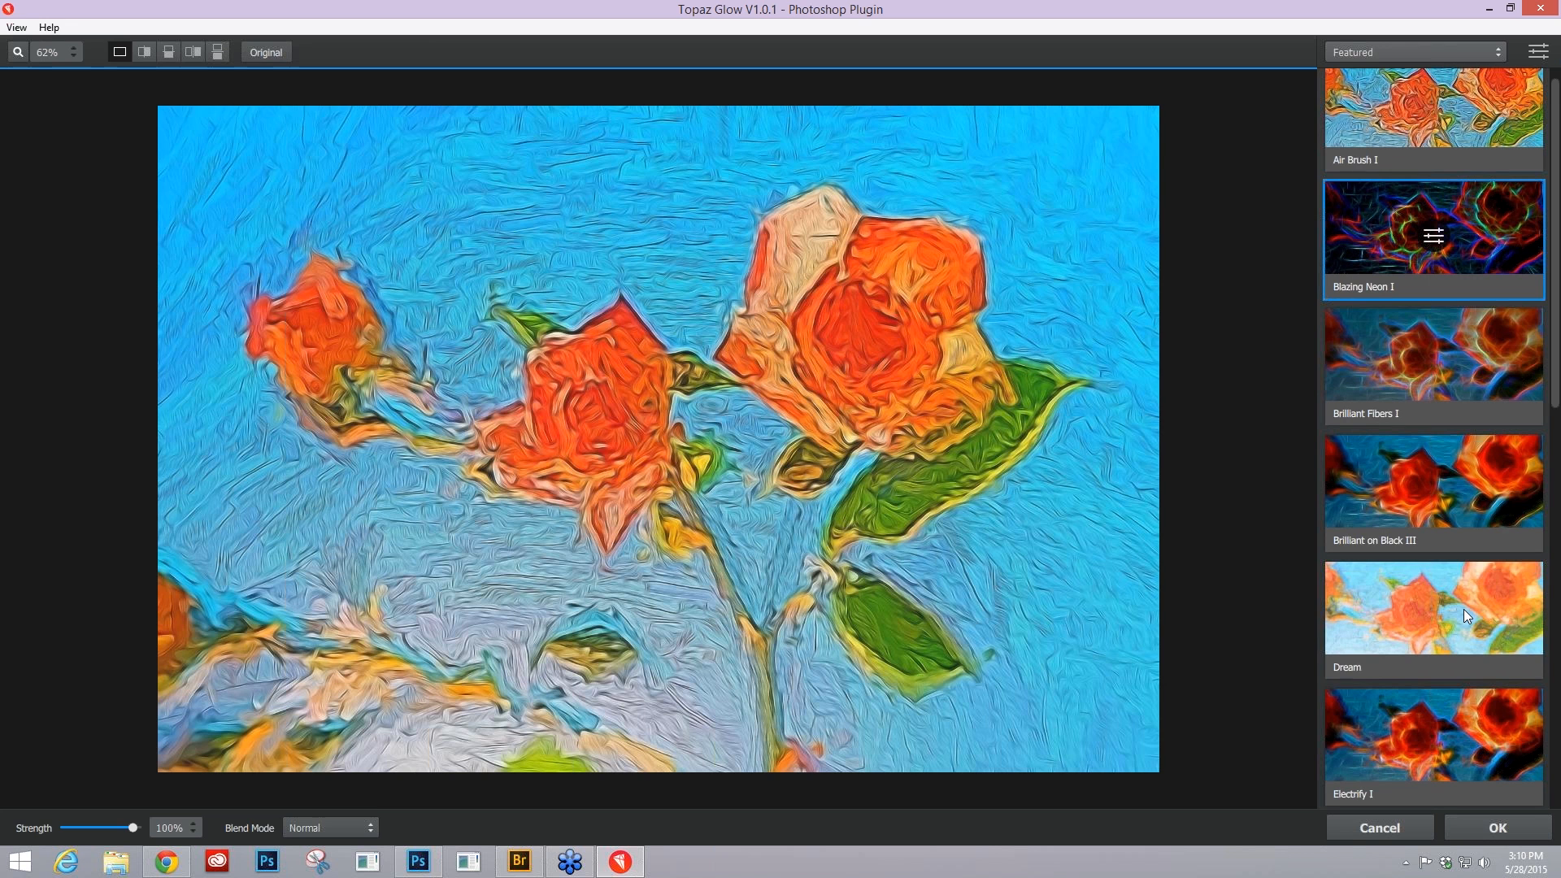
# - Preview the Mysterious II preset and look through the other Featured effects
pyautogui.scroll(-5, 1464, 608)
pyautogui.click(1463, 608)
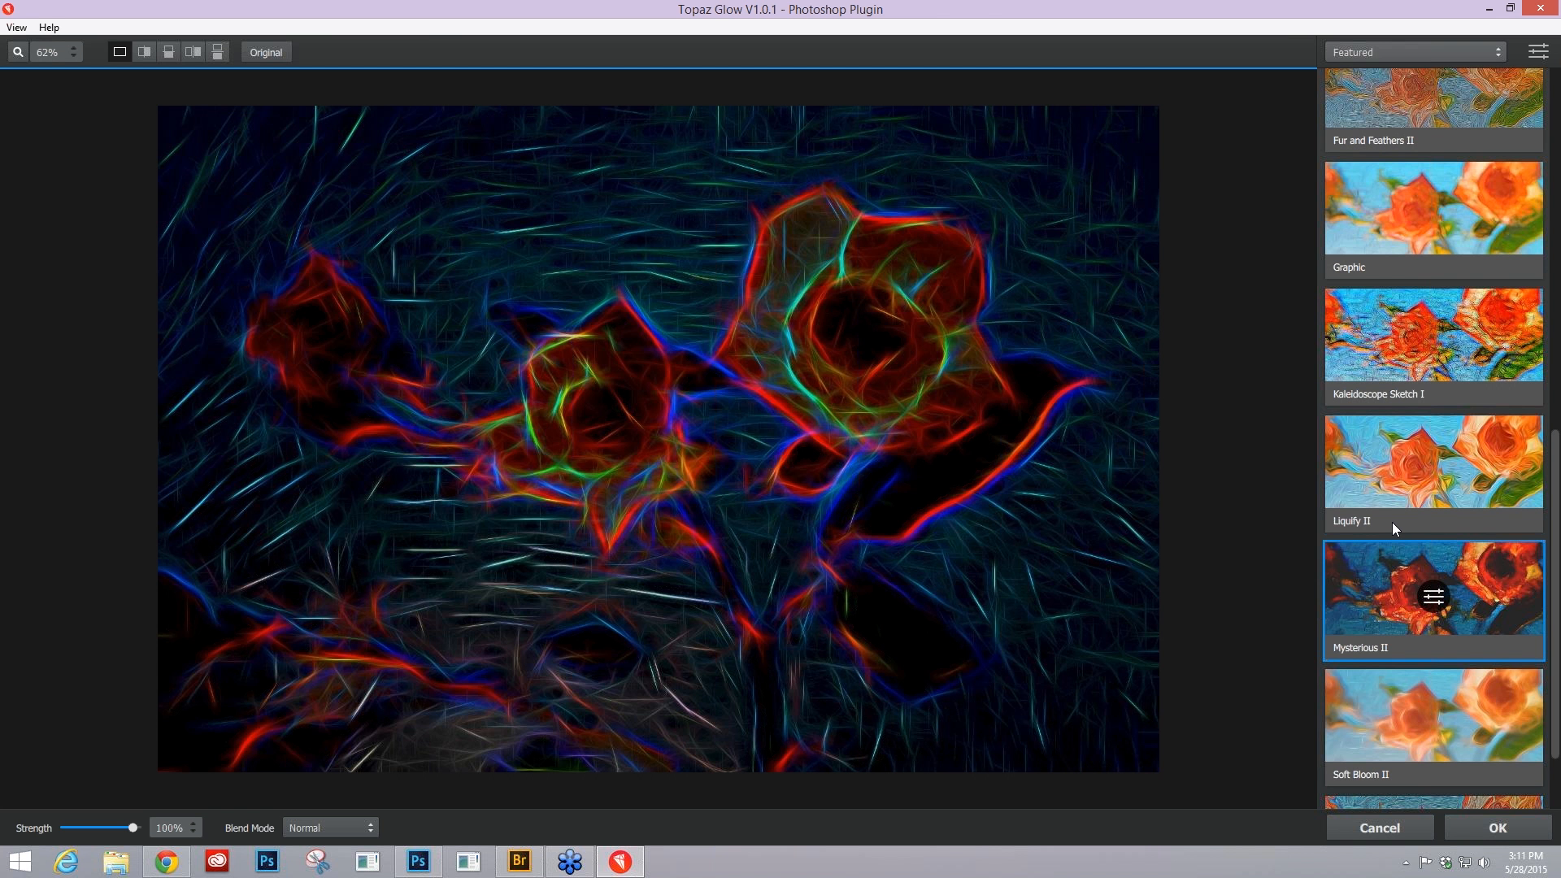
pyautogui.scroll(-1, 1449, 623)
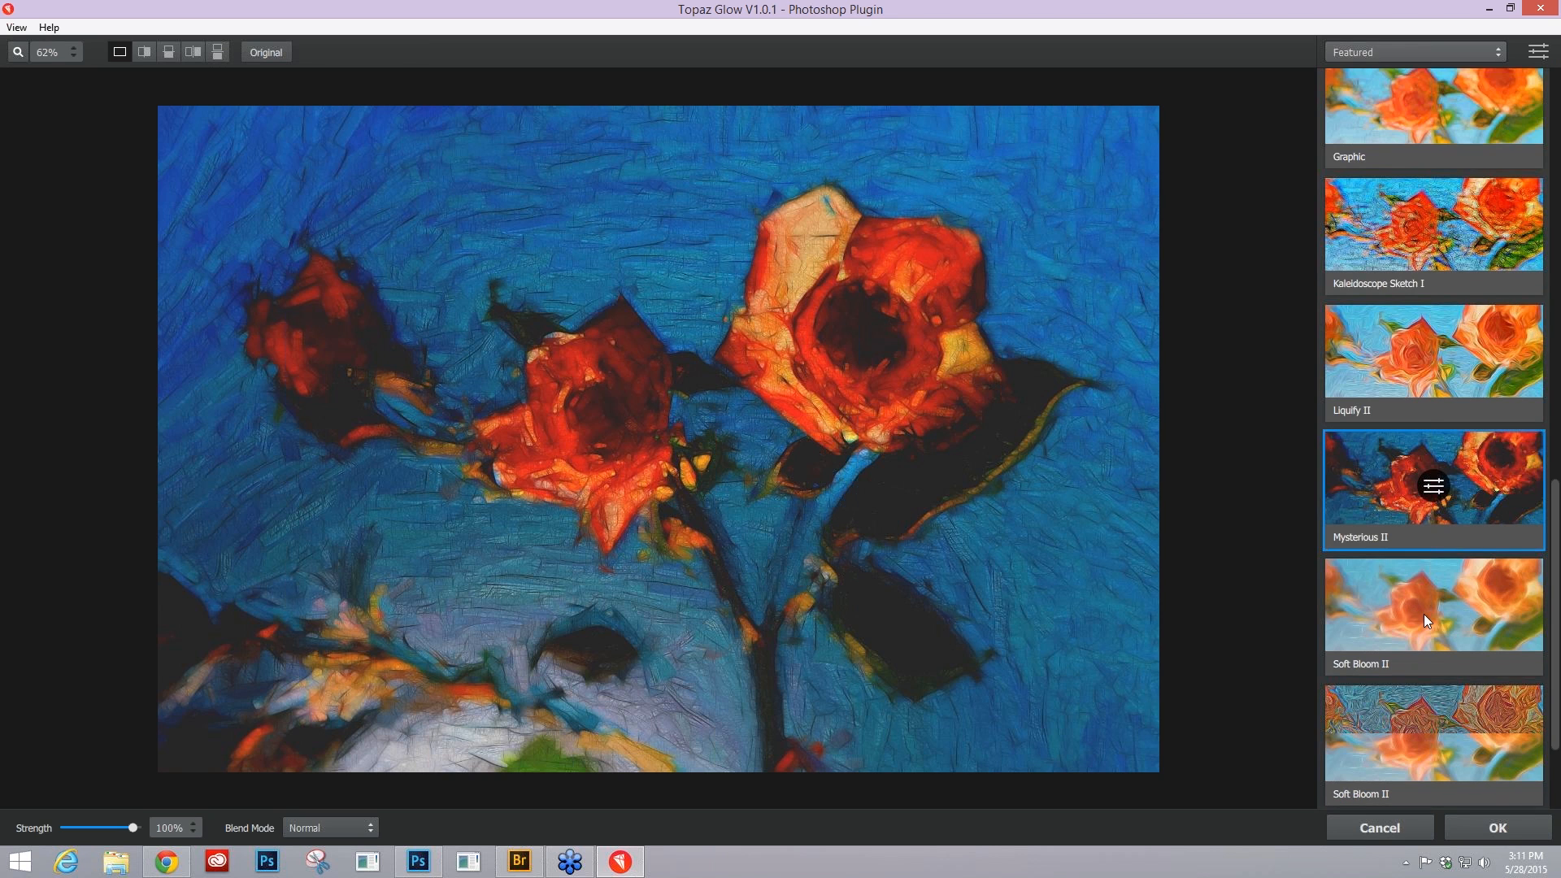
pyautogui.scroll(1, 1424, 619)
pyautogui.scroll(2, 1429, 620)
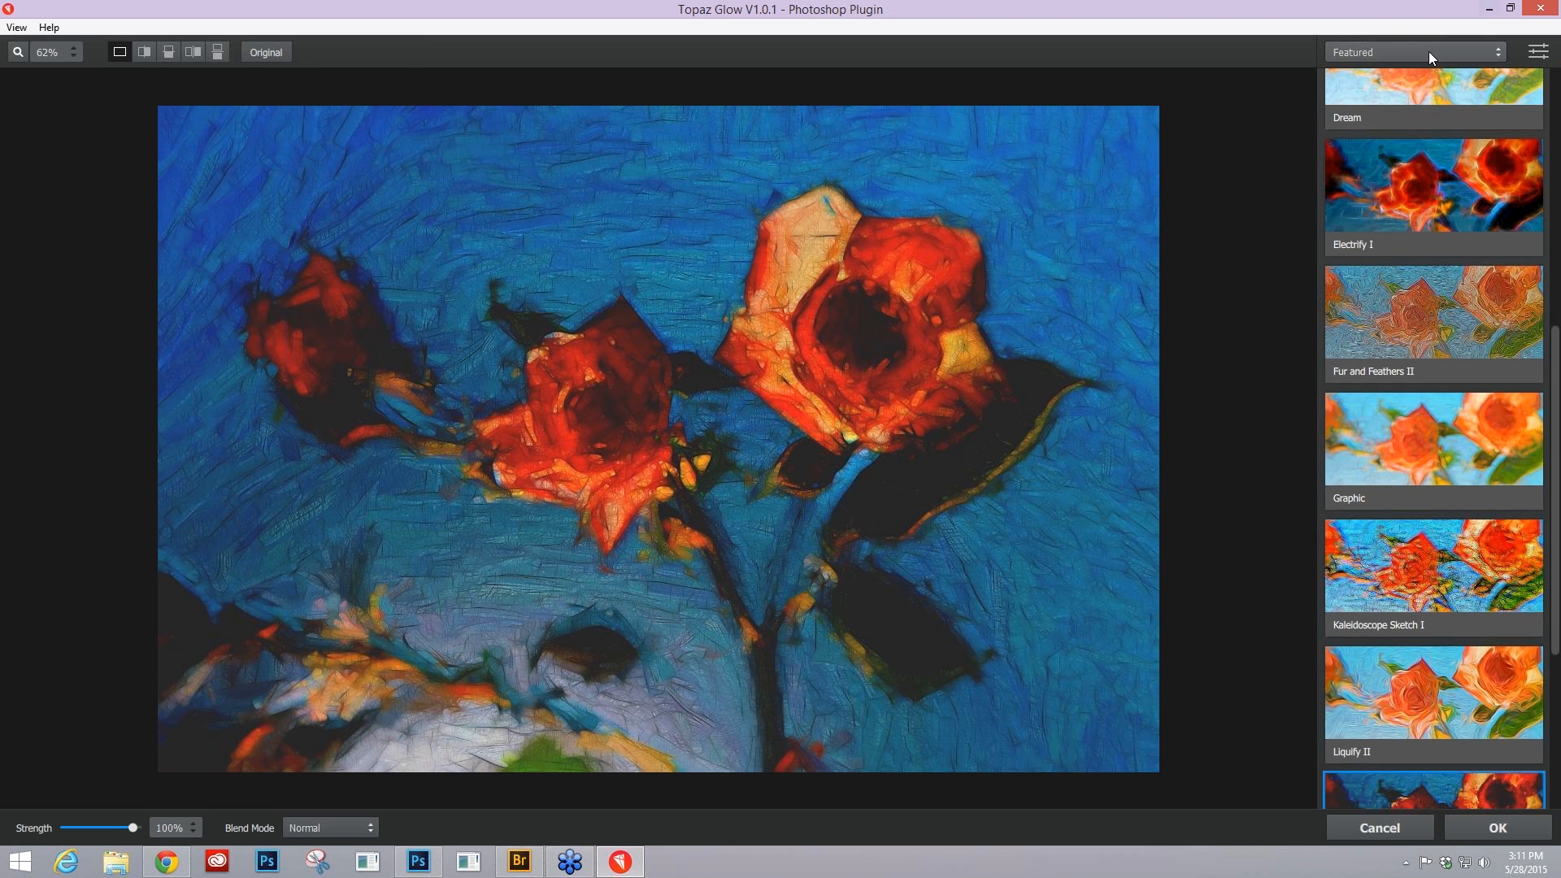
# - Apply the Blazing Neon I preset from the Neon collection in Screen blend mode and compare it with the original
pyautogui.click(1427, 51)
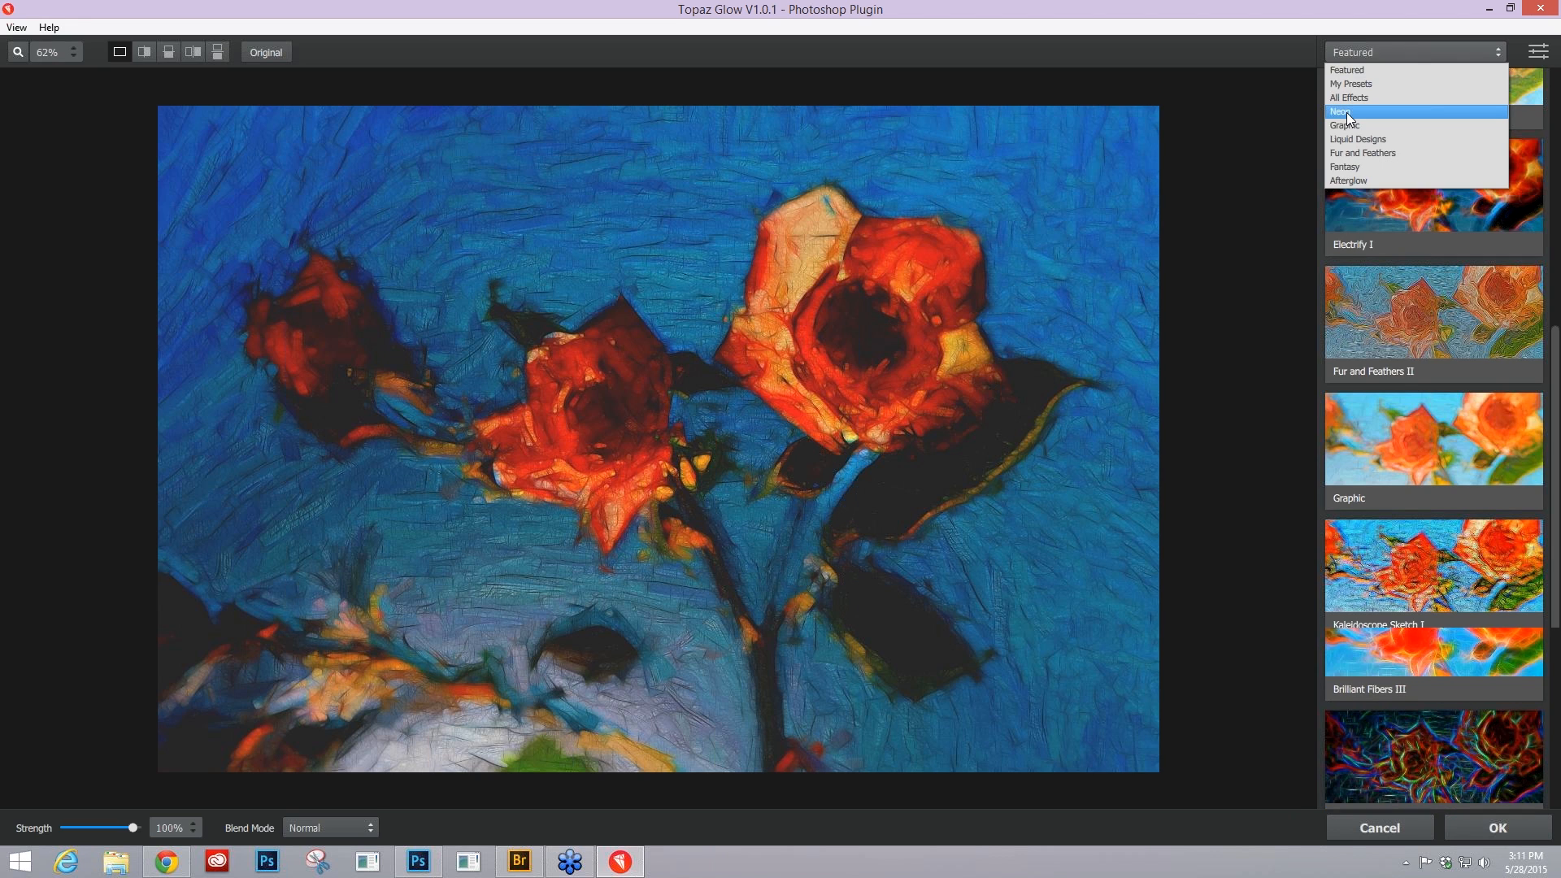
pyautogui.click(1347, 112)
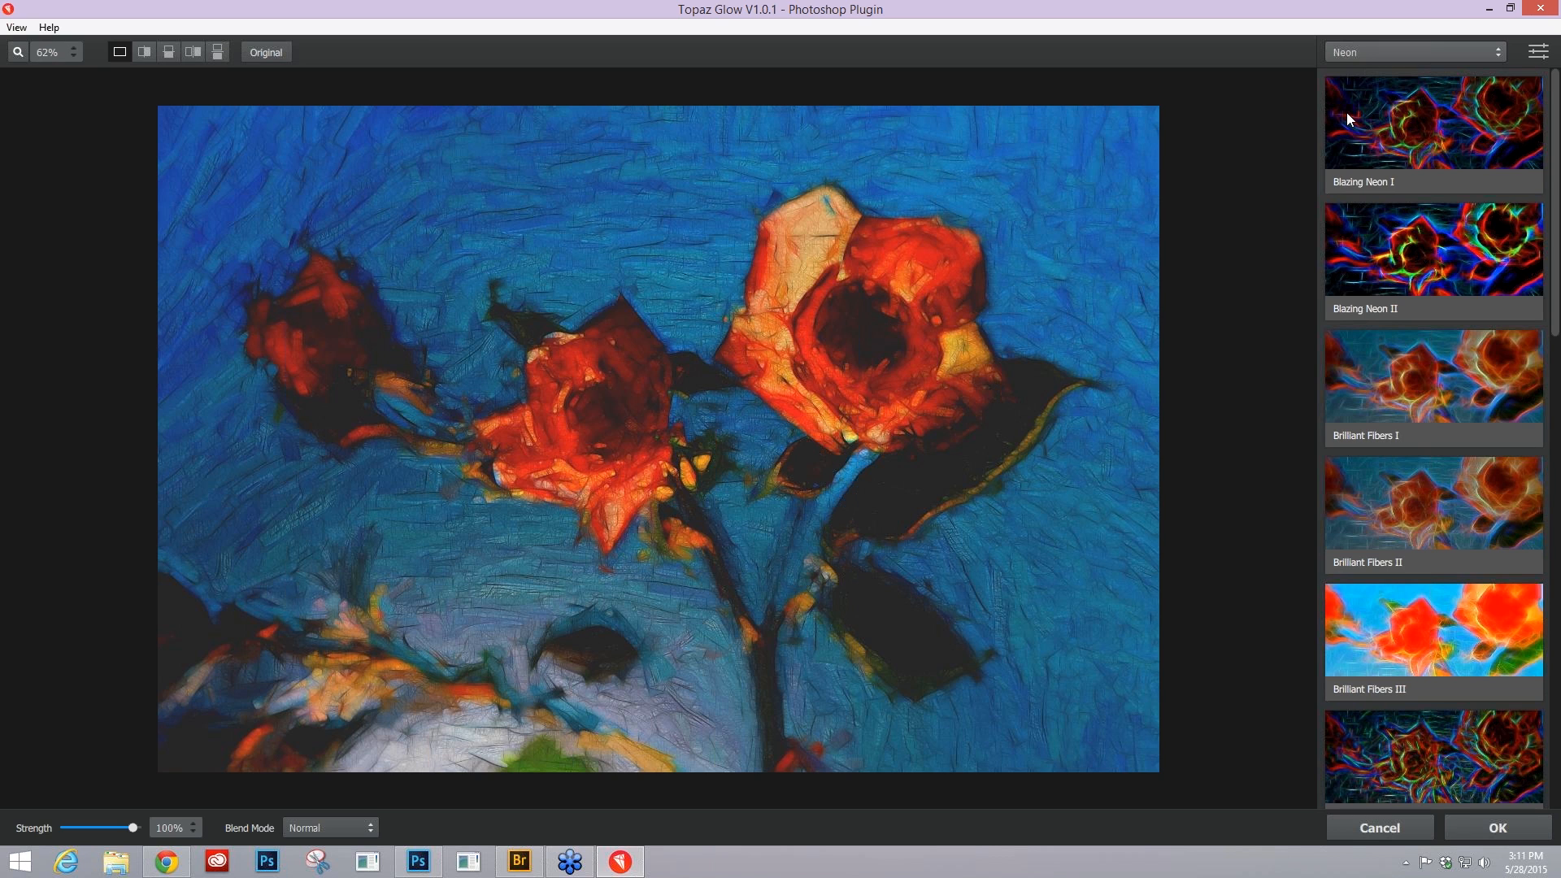
pyautogui.click(1423, 122)
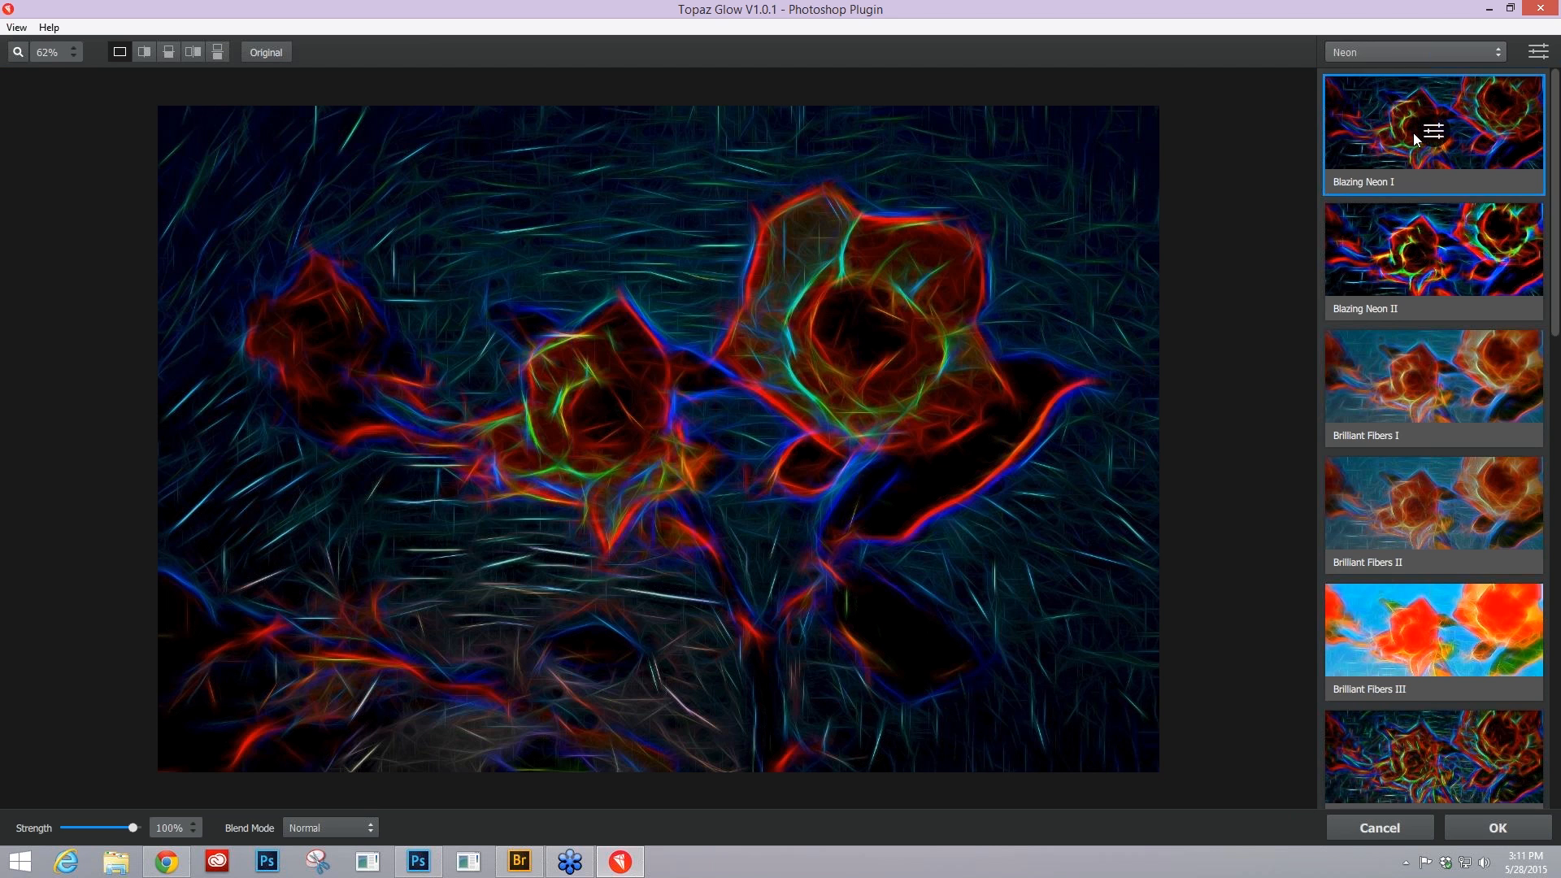
pyautogui.click(372, 828)
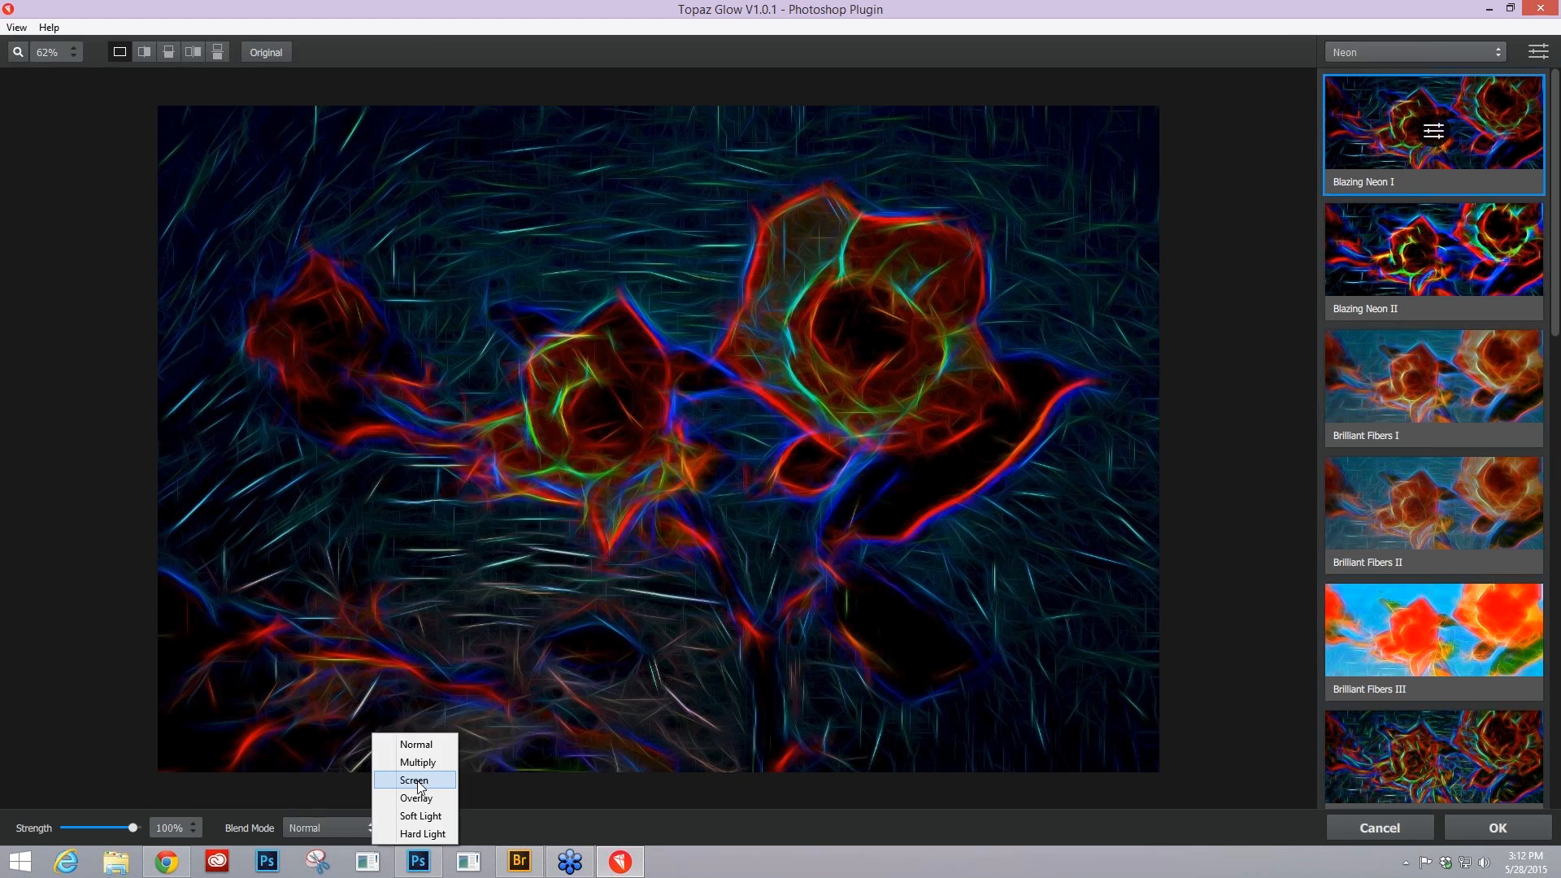
pyautogui.click(416, 781)
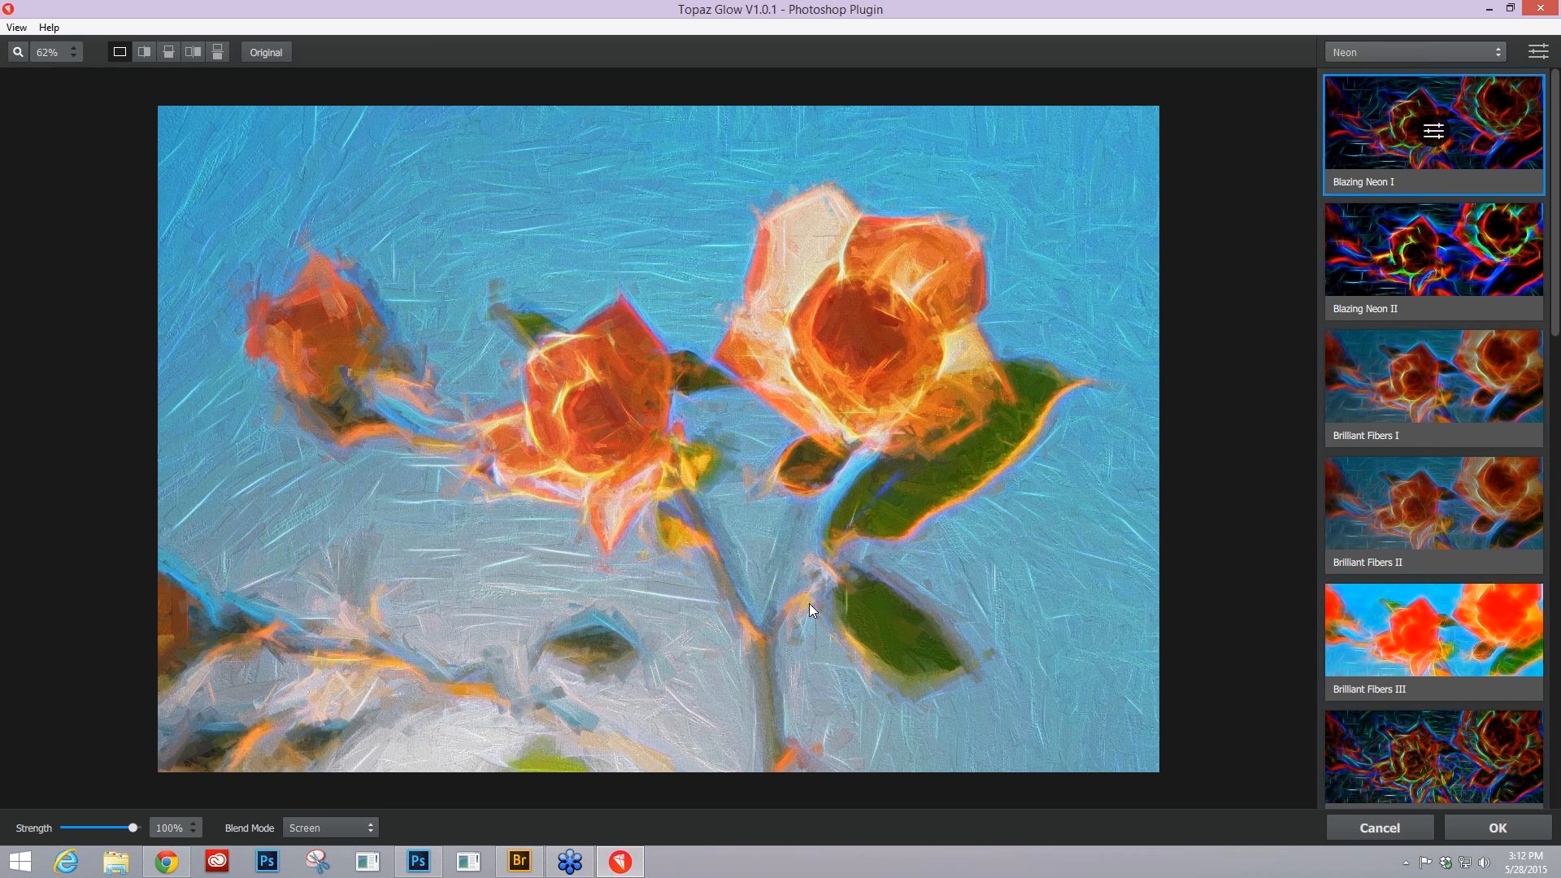
pyautogui.click(809, 606)
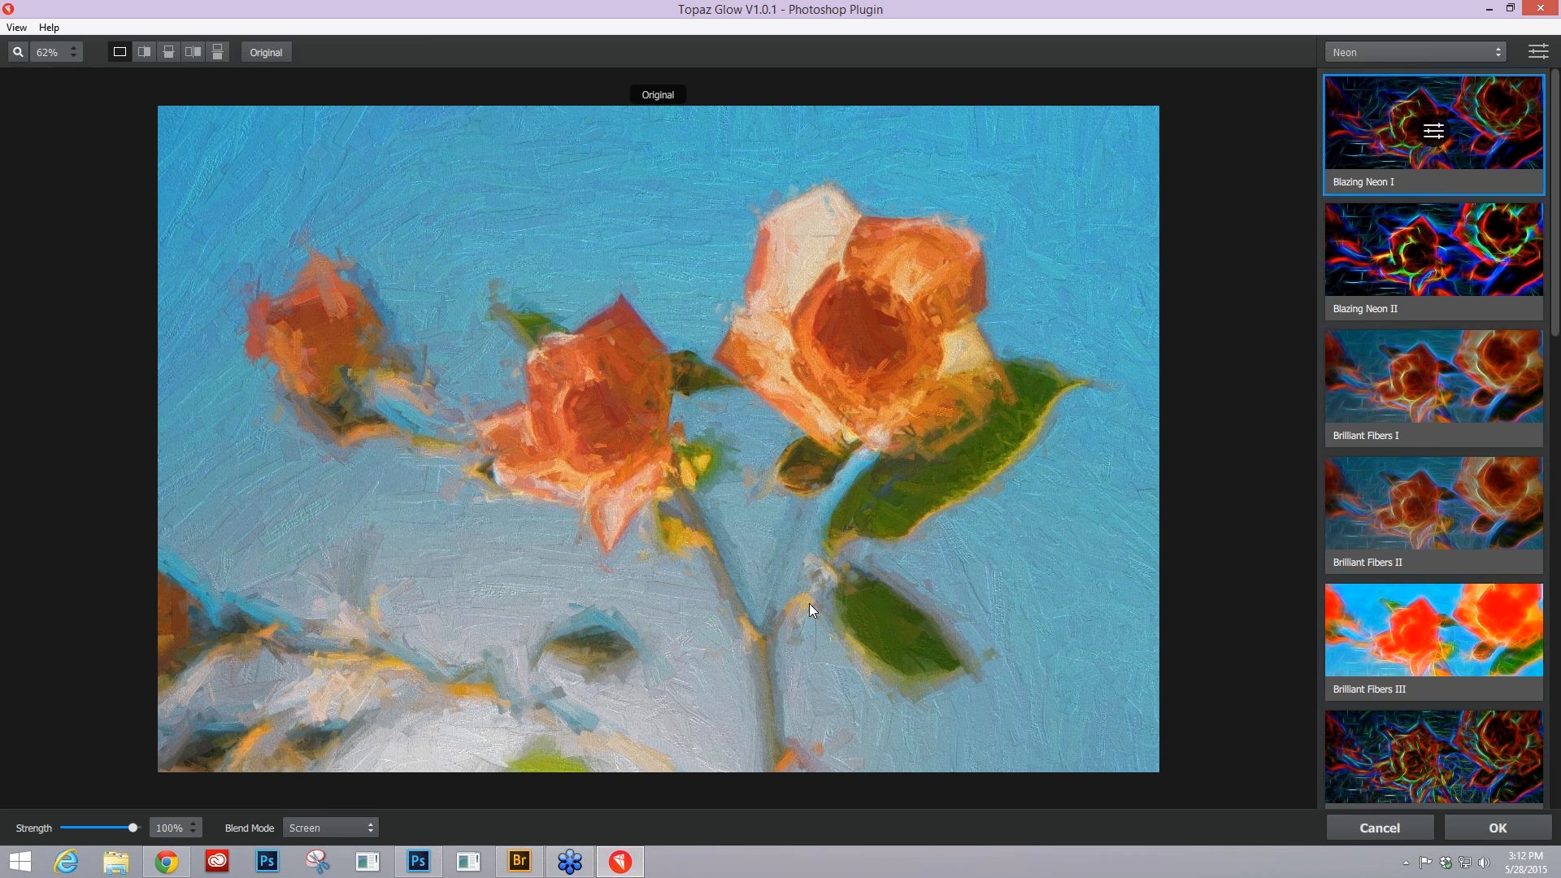
pyautogui.click(808, 603)
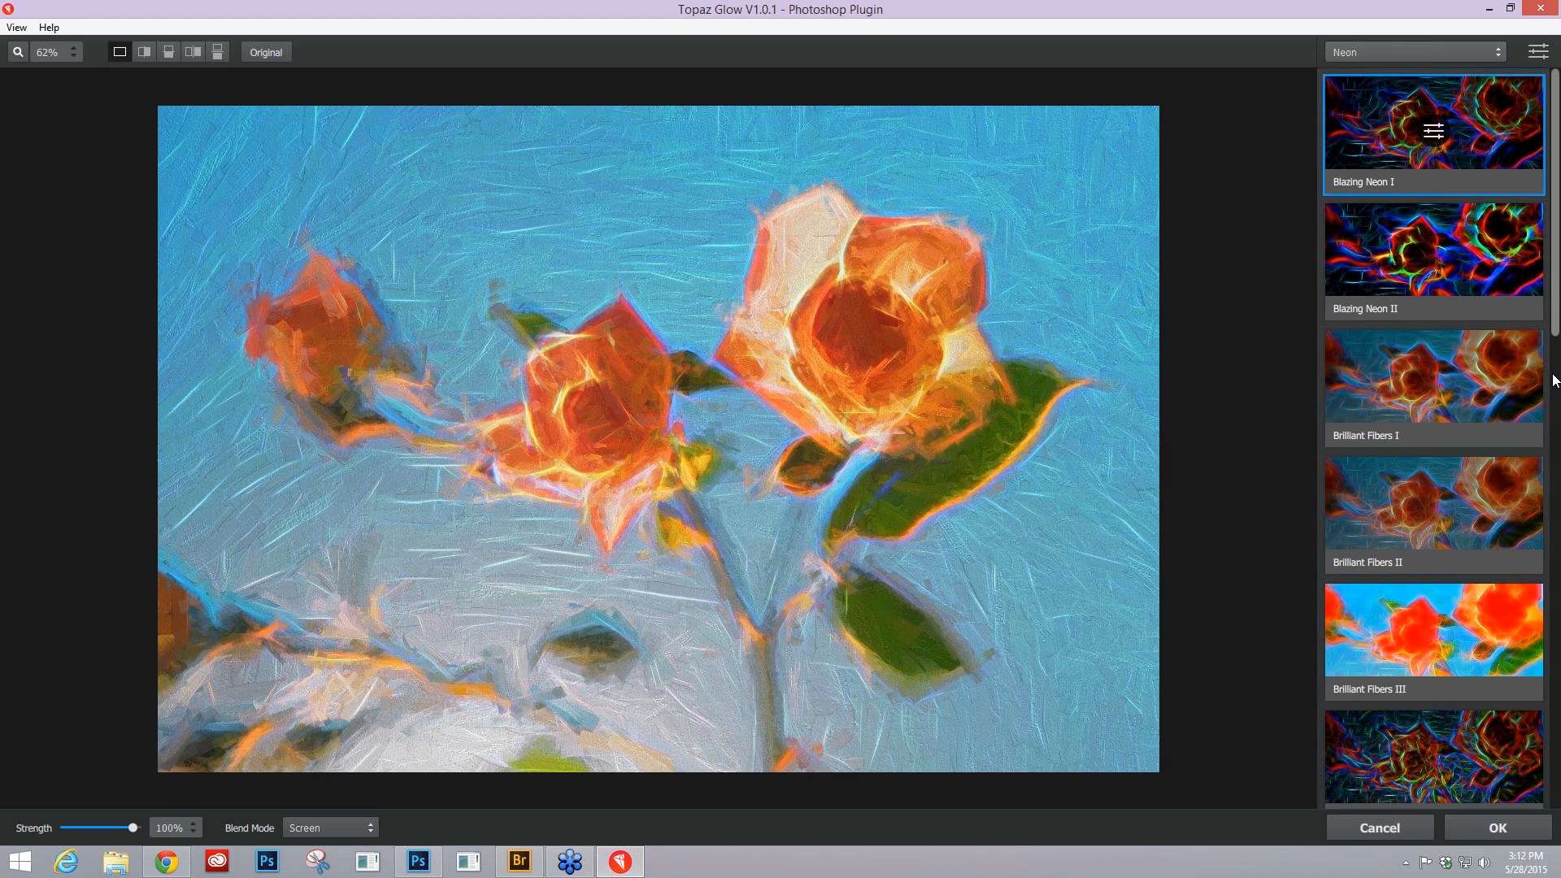
# - Preview the Natural Neon presets I to III and apply Natural Neon I in Screen blend mode
pyautogui.scroll(-1, 1555, 380)
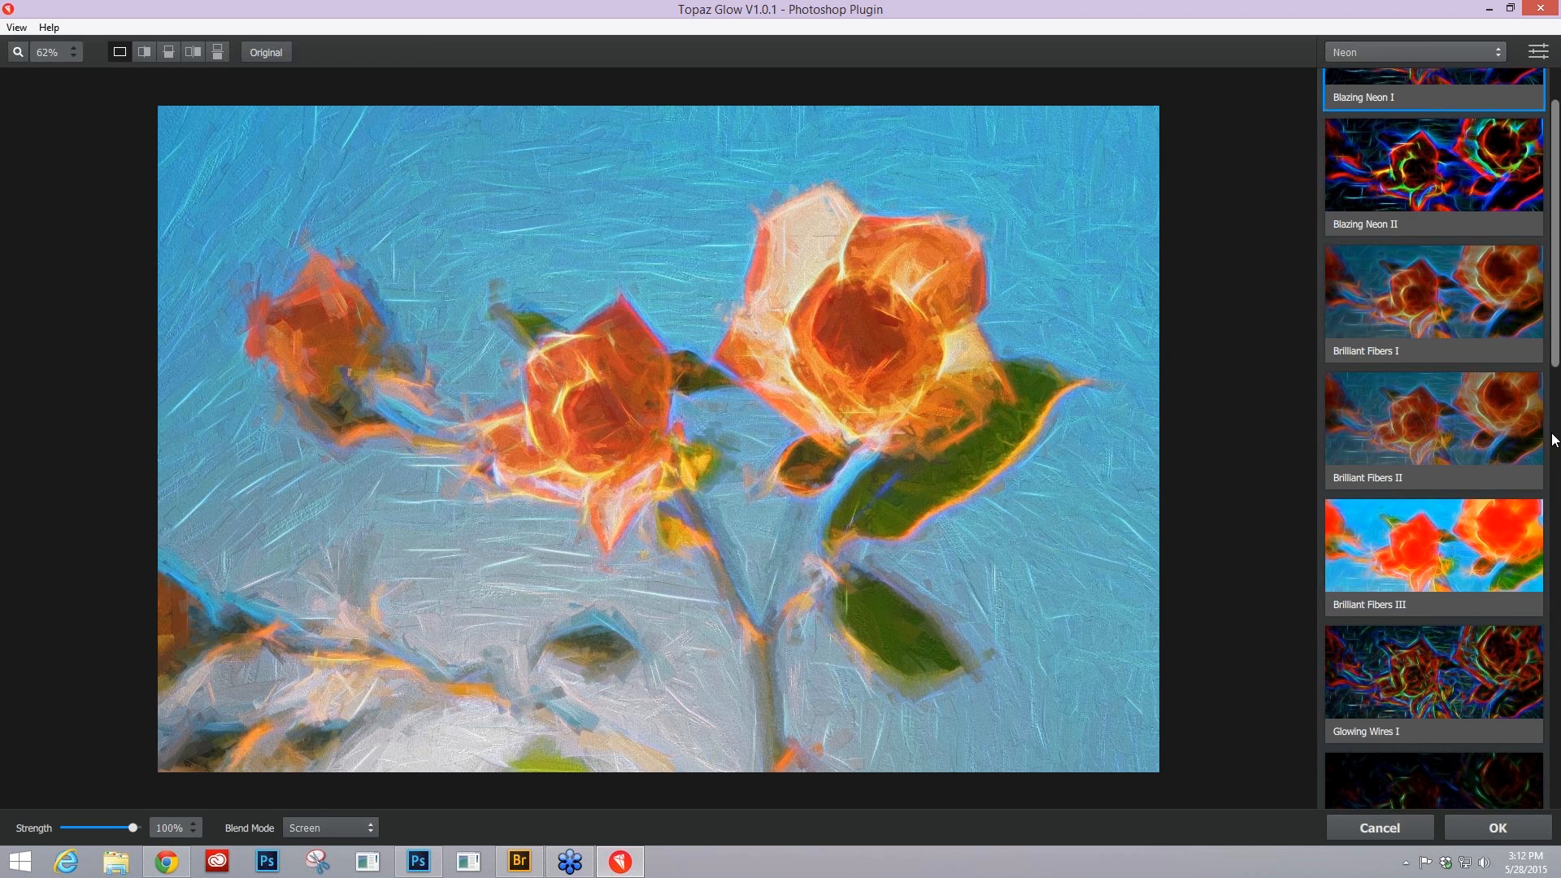
pyautogui.scroll(-12, 1554, 440)
pyautogui.click(1435, 321)
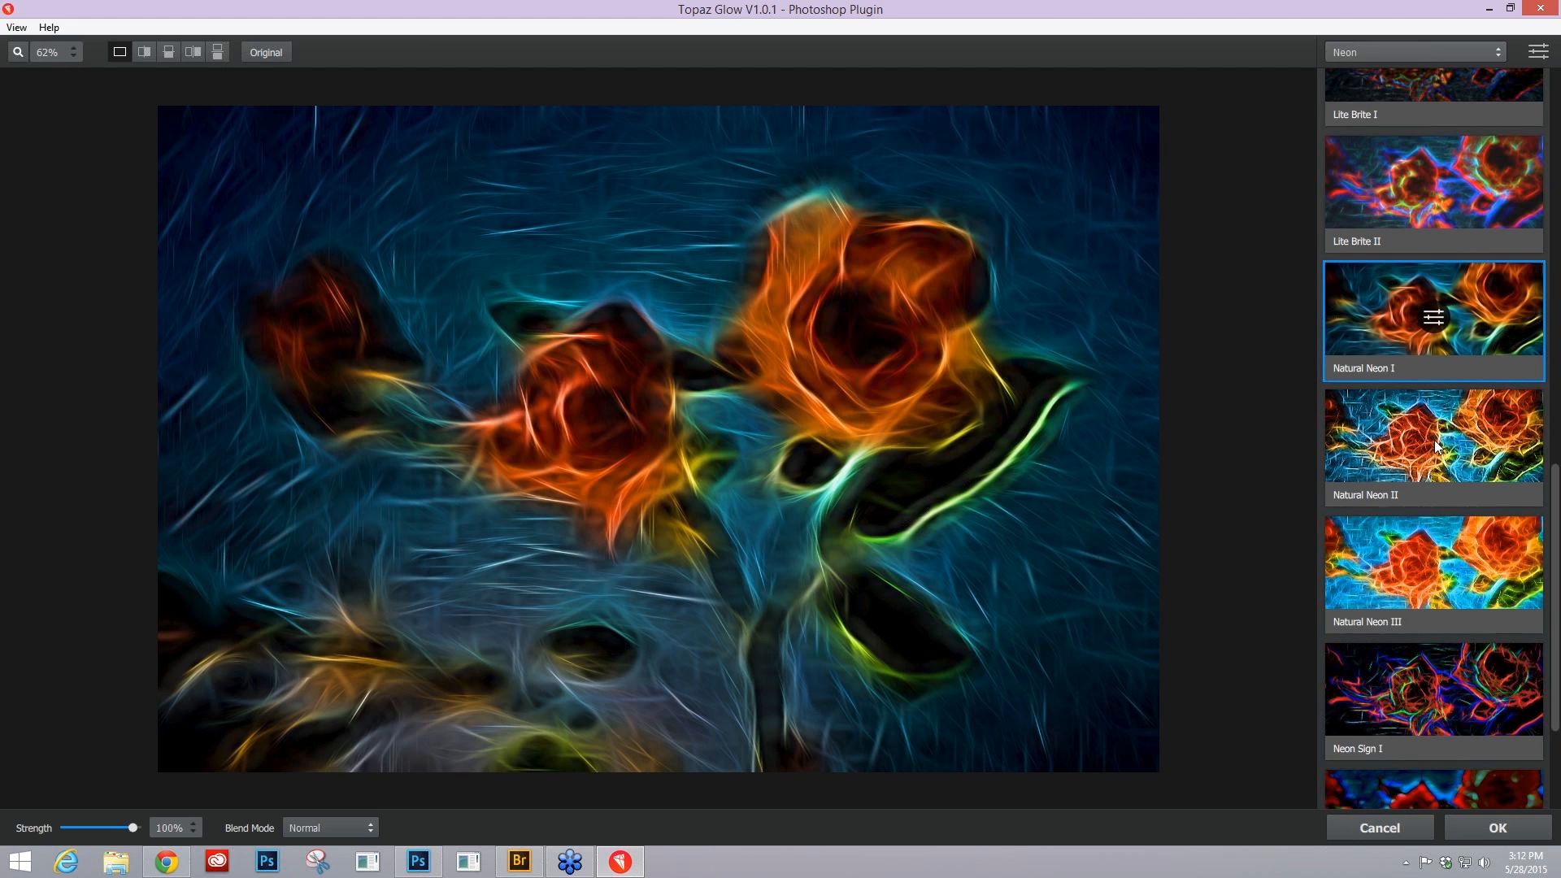
pyautogui.click(1436, 445)
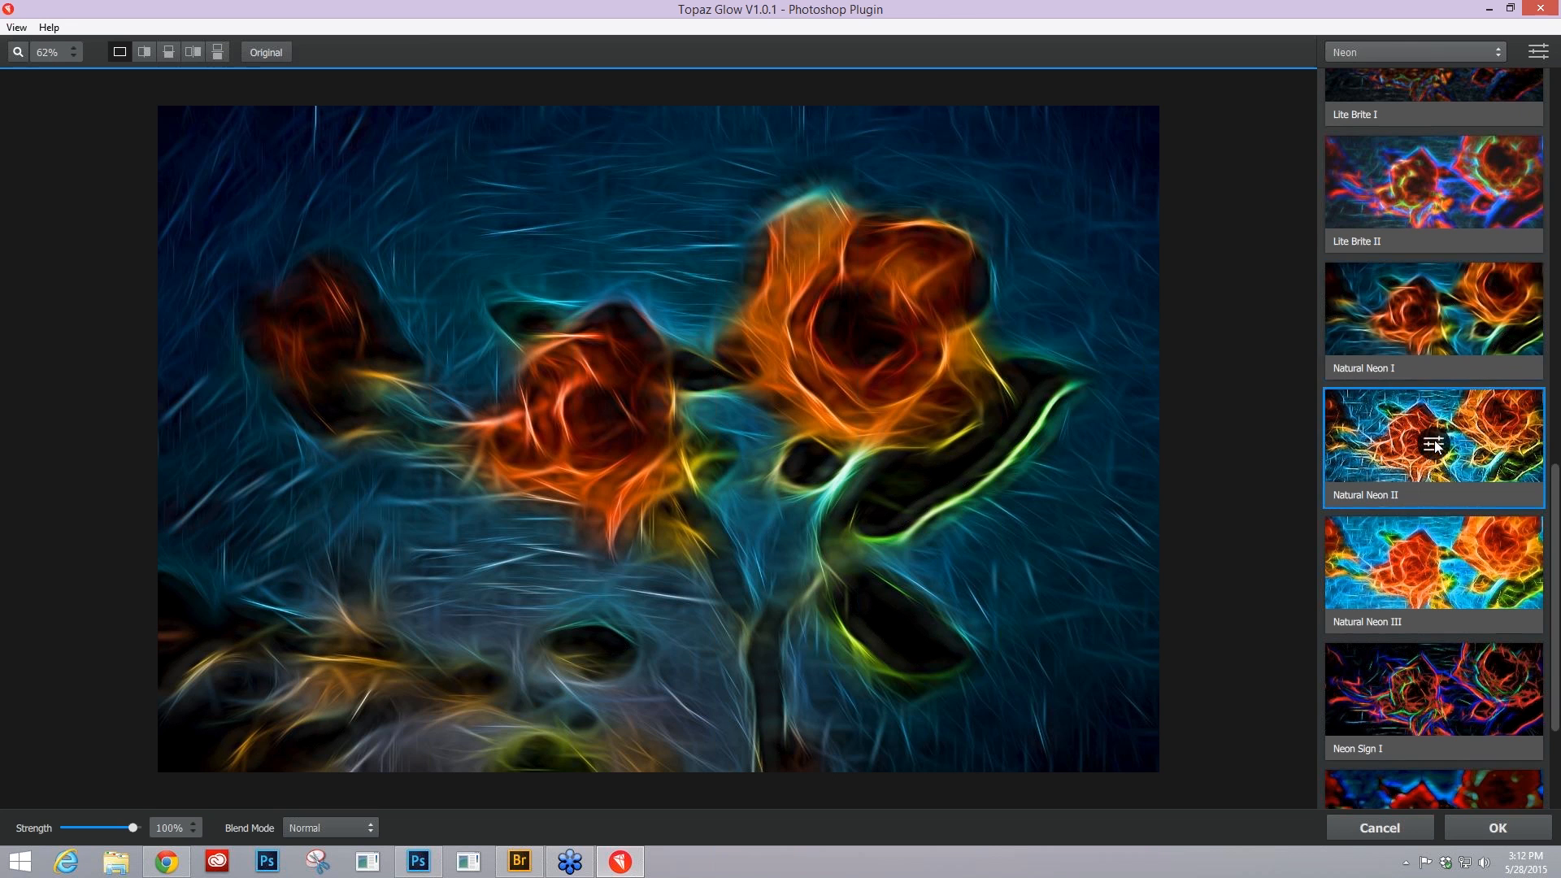
pyautogui.click(1454, 549)
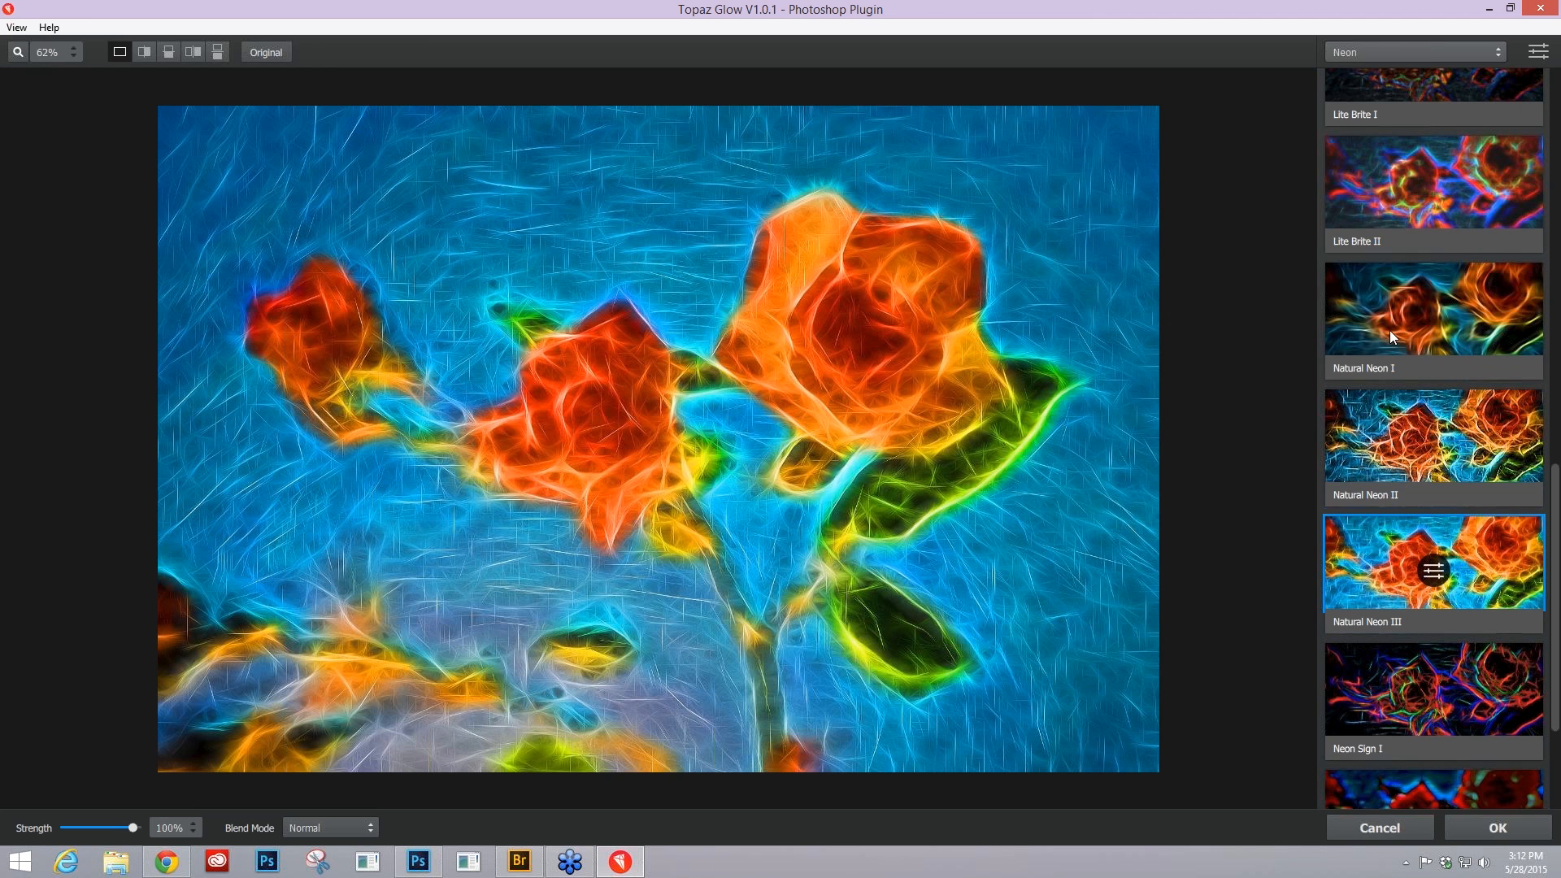
pyautogui.click(1392, 284)
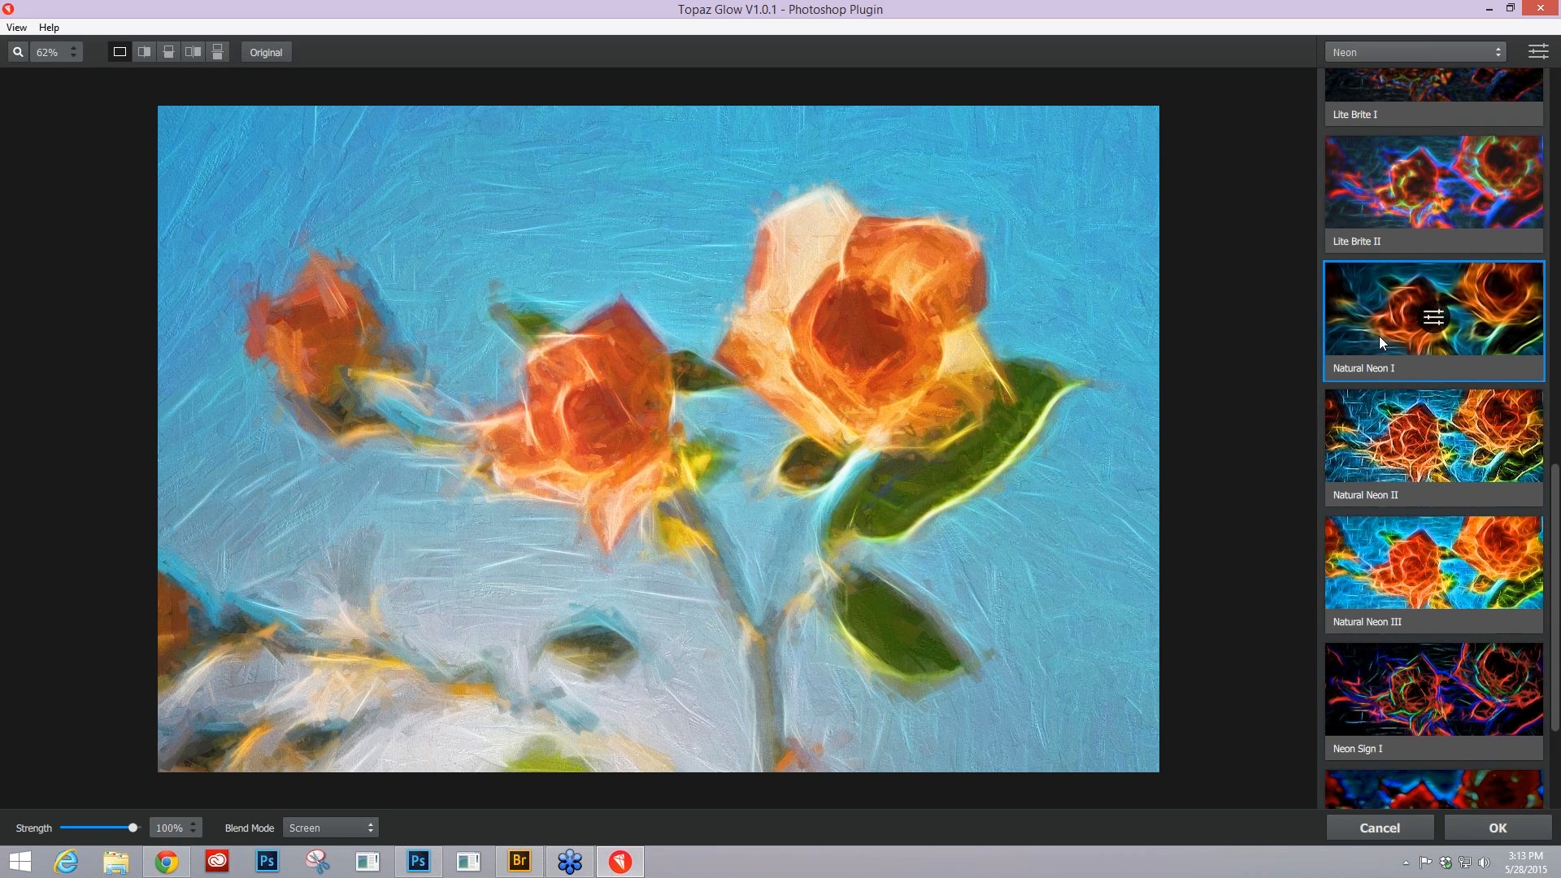
# - In the detailed settings of Natural Neon I, raise the green saturation and set the red saturation to 0.58 under Color
pyautogui.click(1433, 319)
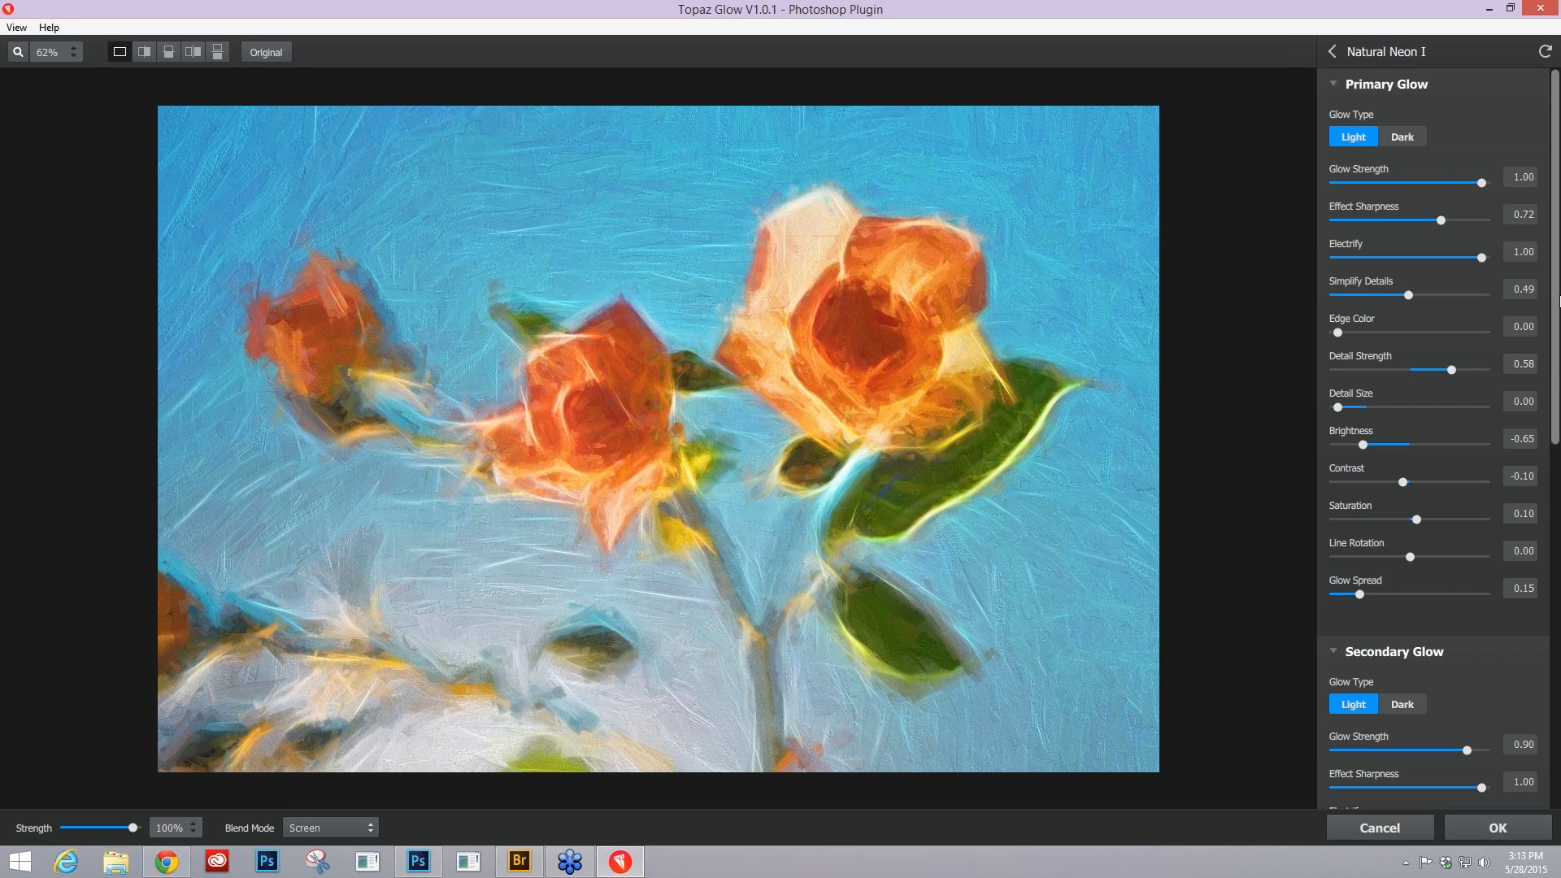
pyautogui.scroll(-1, 1558, 301)
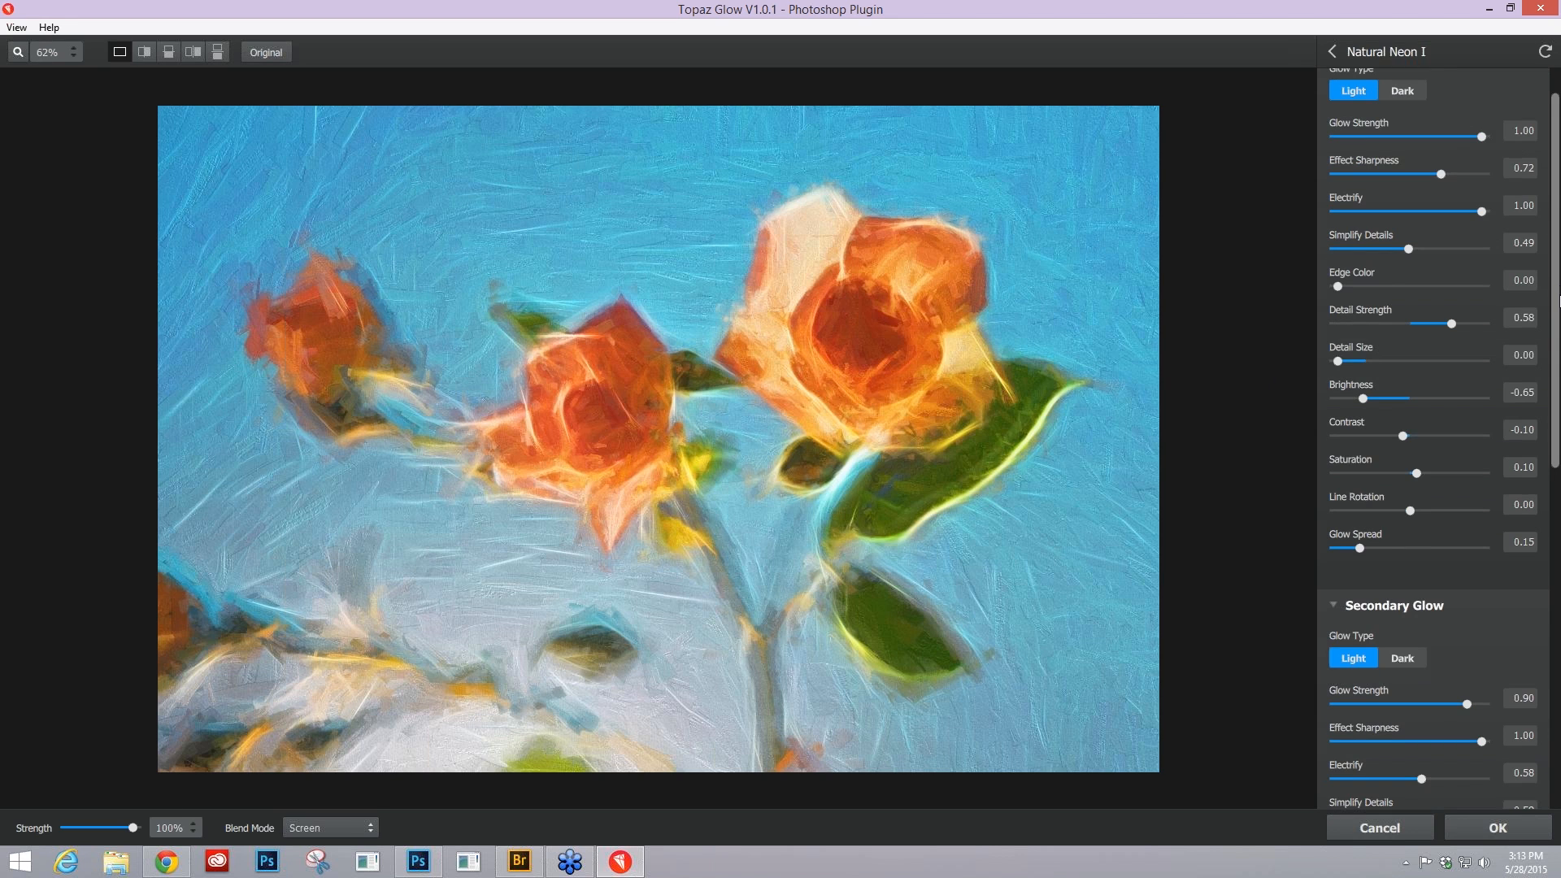
pyautogui.scroll(-1, 1558, 317)
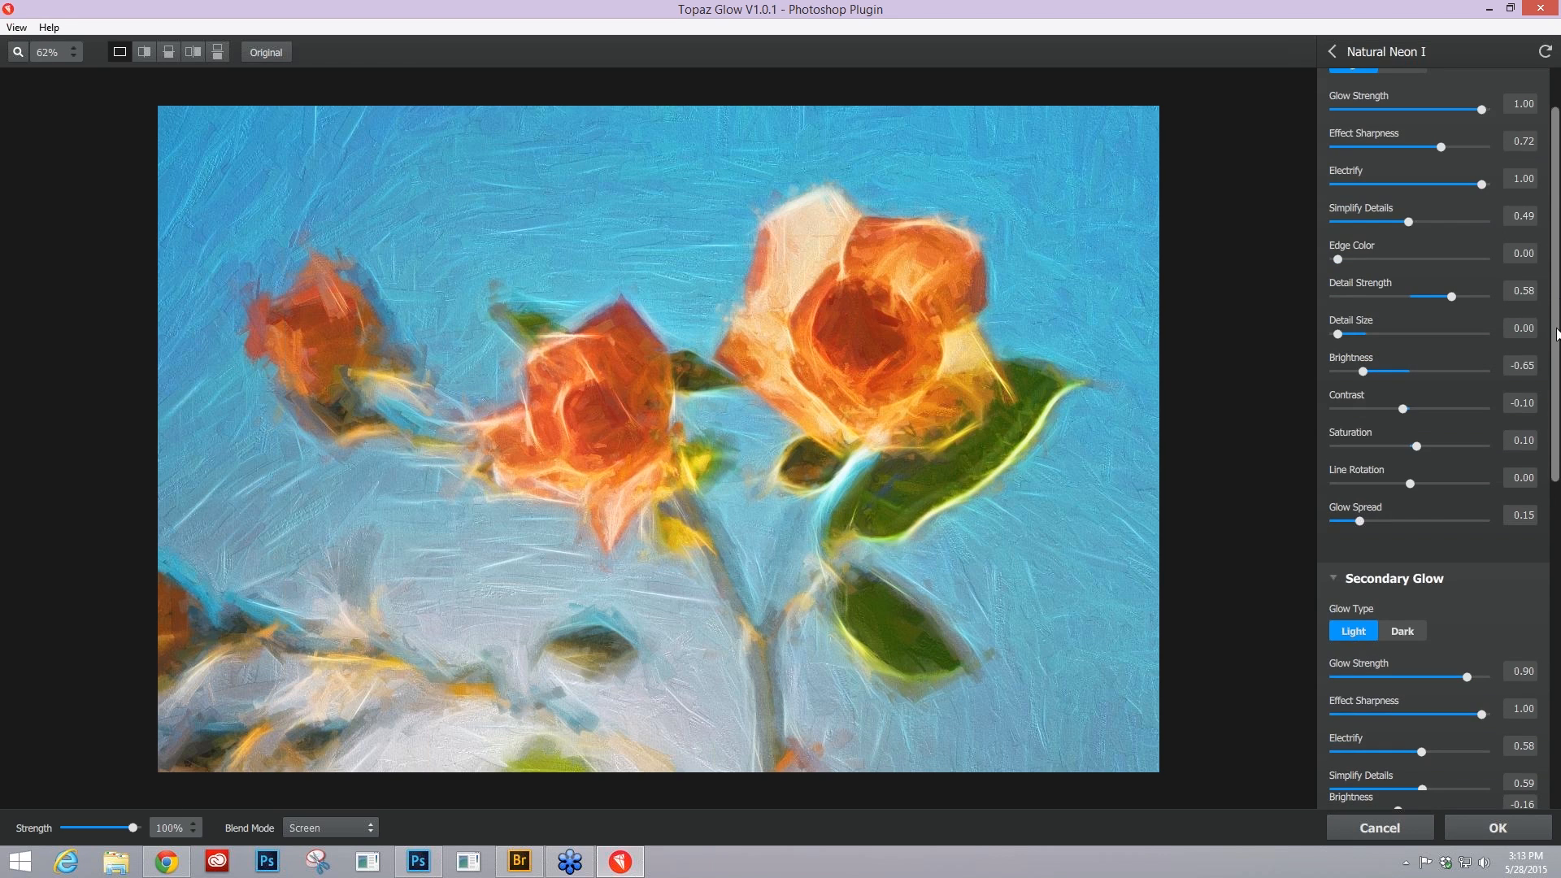
pyautogui.moveTo(1557, 333); pyautogui.dragTo(1546, 387)
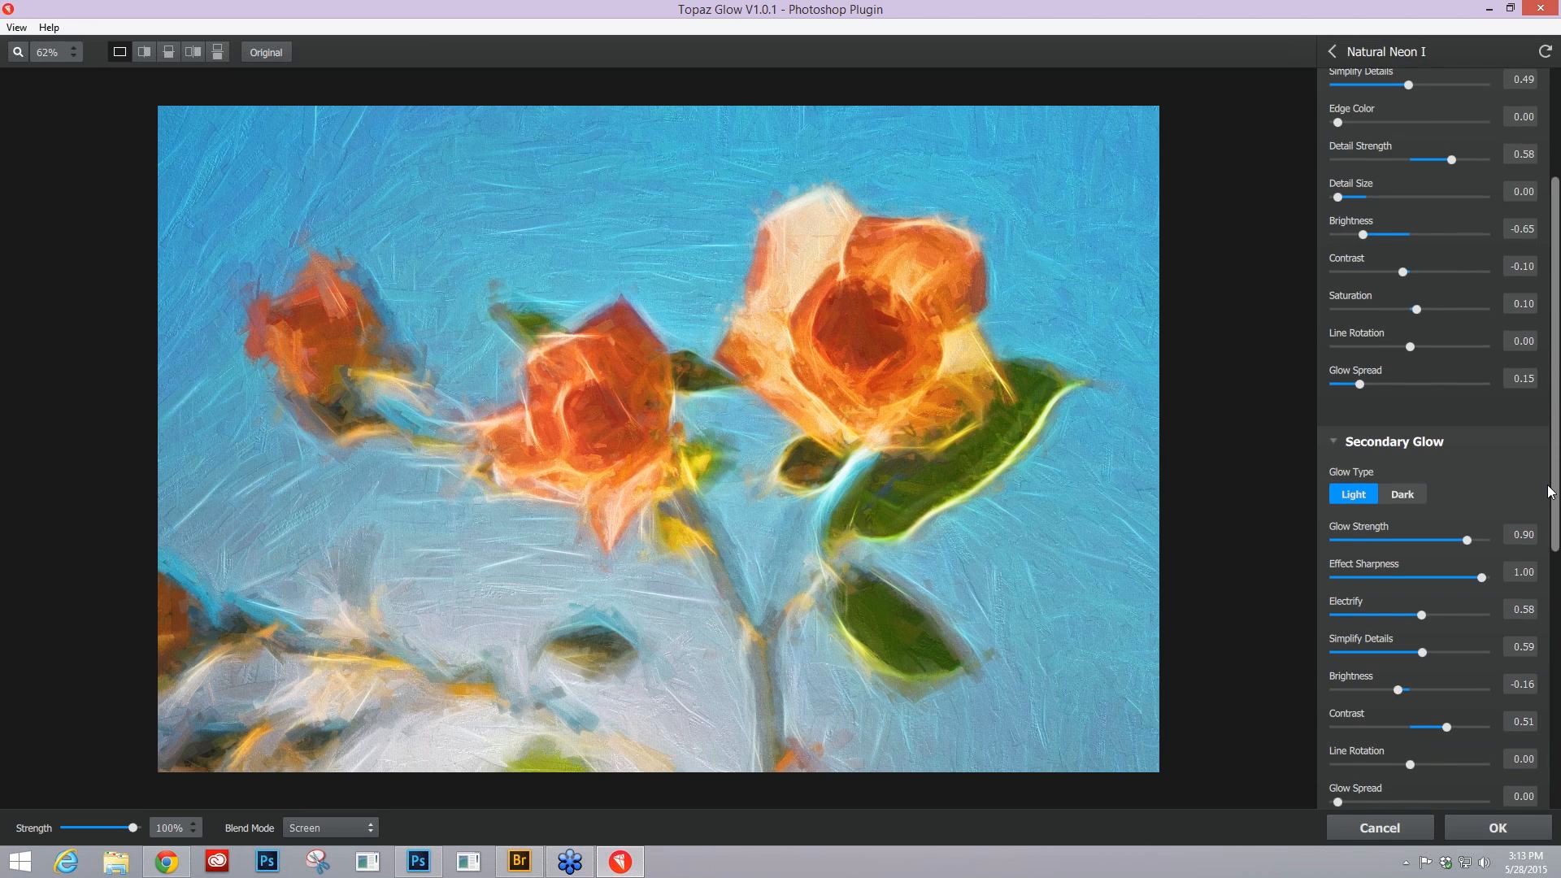
pyautogui.scroll(-1, 1548, 492)
pyautogui.moveTo(1552, 492); pyautogui.dragTo(1556, 650)
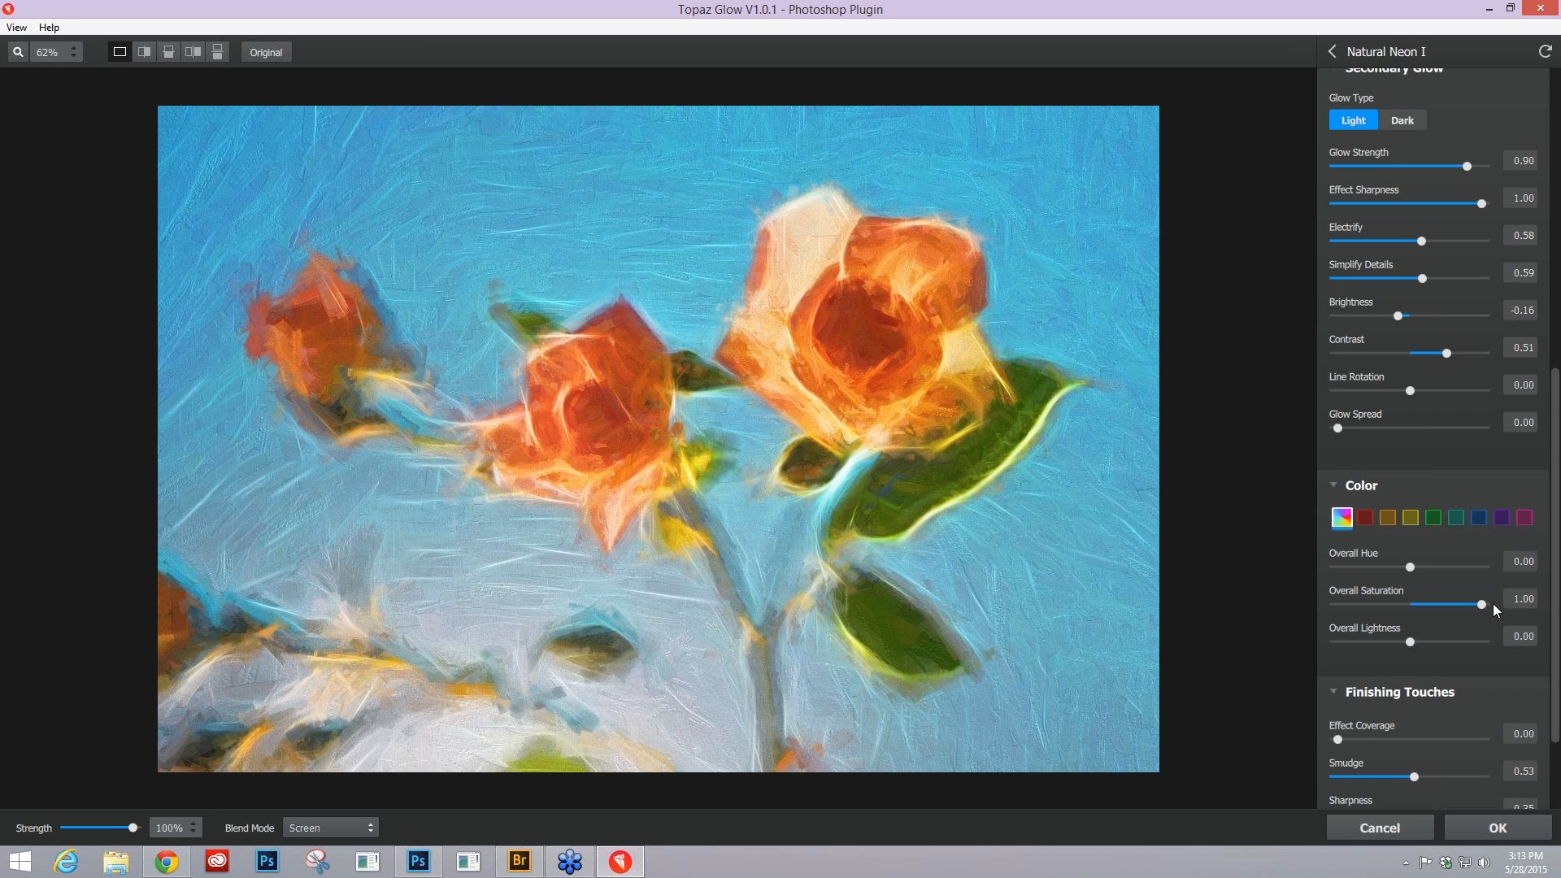
pyautogui.click(1432, 517)
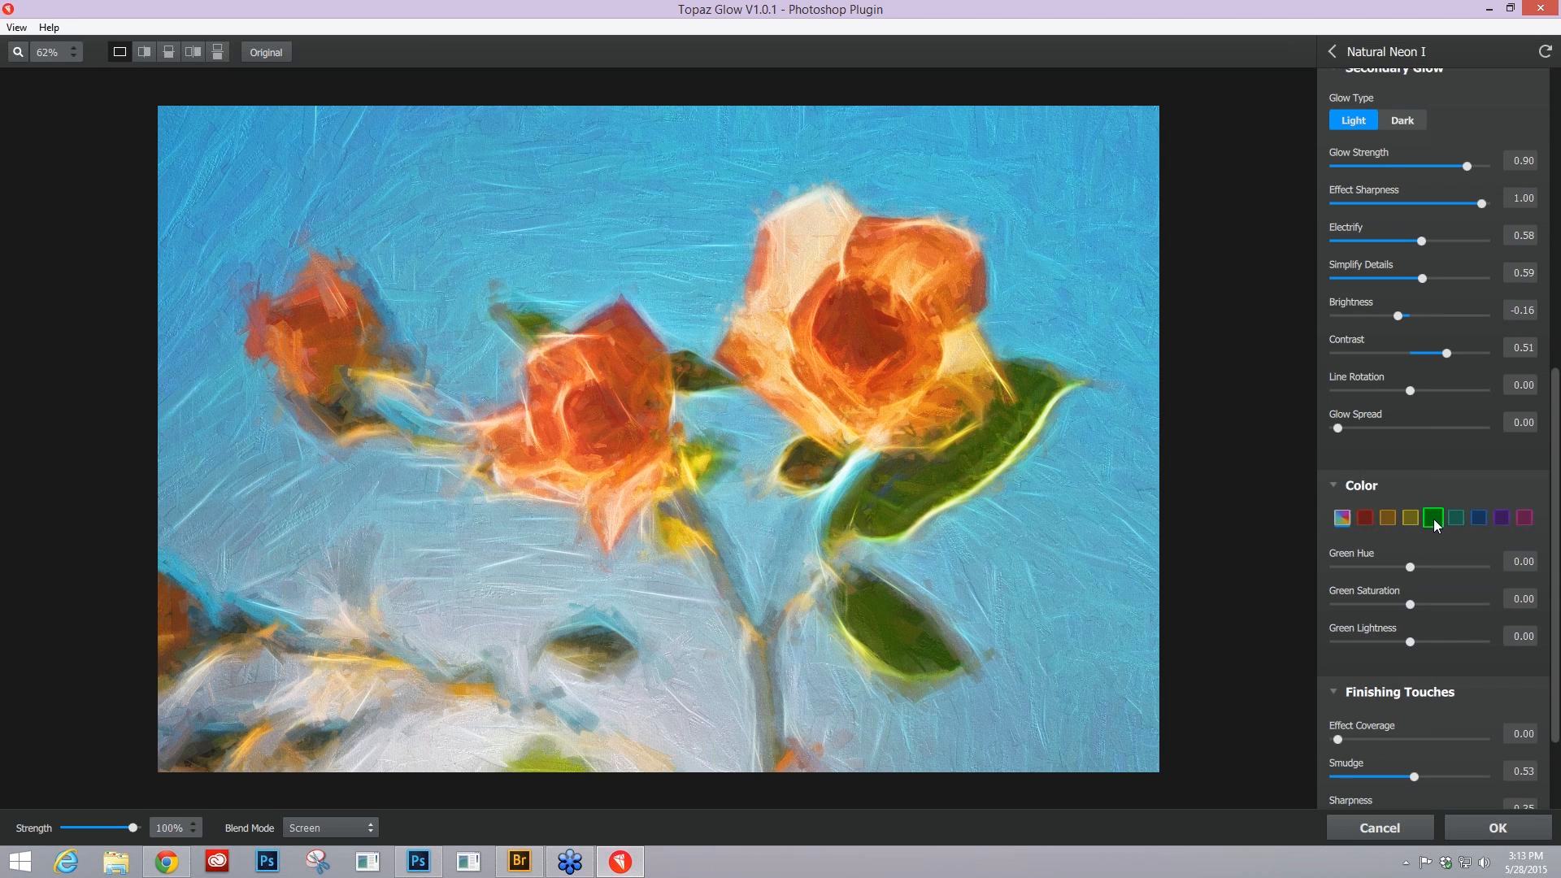
pyautogui.click(1431, 604)
pyautogui.moveTo(1431, 602); pyautogui.dragTo(1440, 602)
pyautogui.press('Left')
pyautogui.moveTo(1444, 606); pyautogui.dragTo(1459, 602)
pyautogui.click(1366, 519)
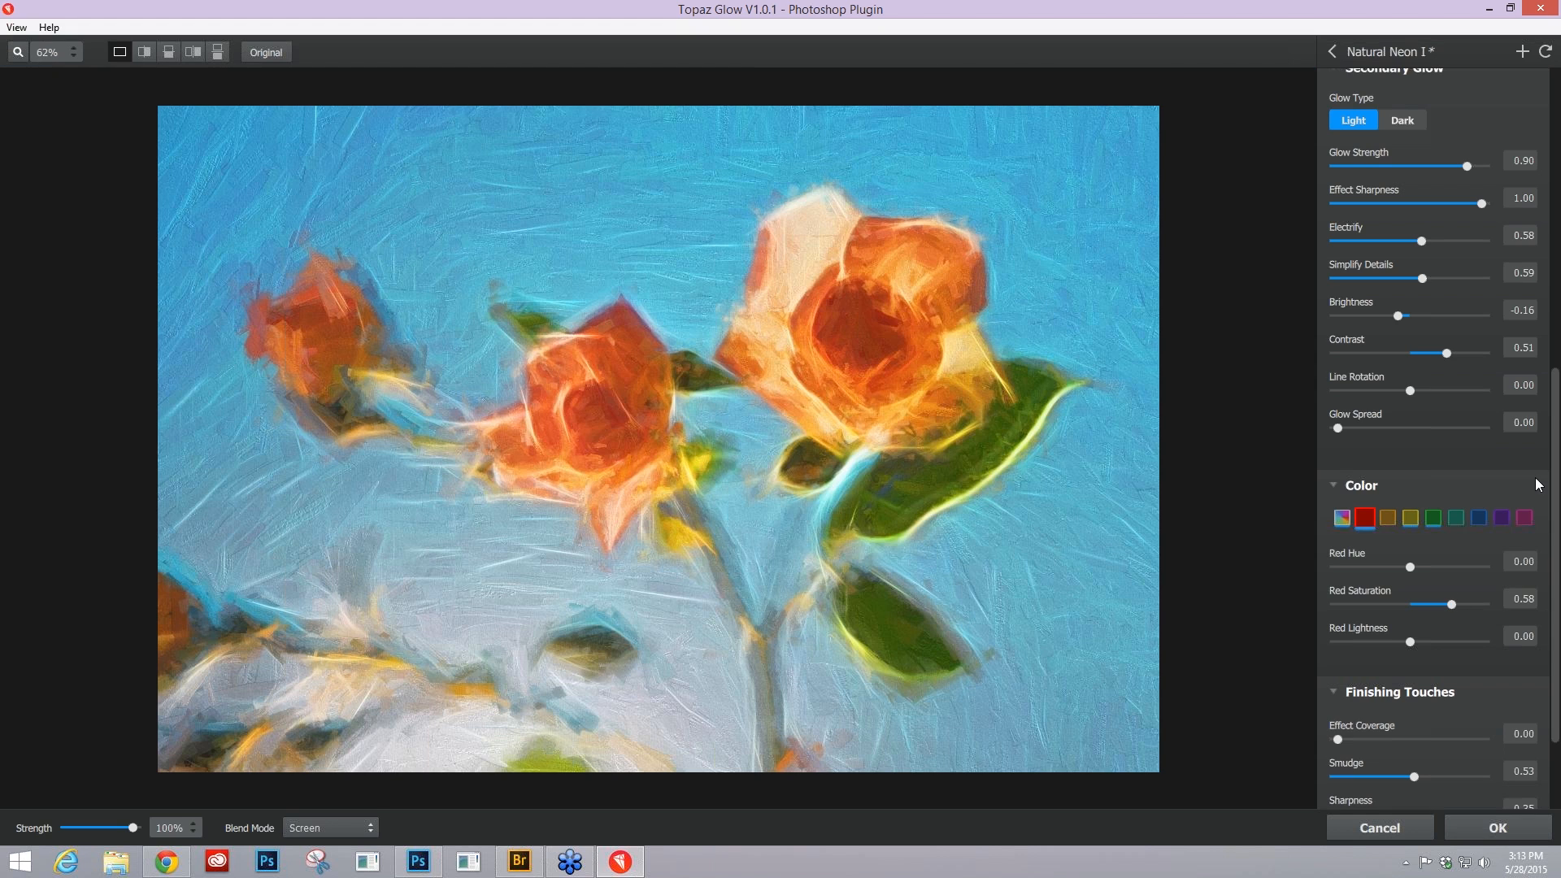
# - Set the Primary Glow saturation to 1.00 and compare the result with the original painting
pyautogui.scroll(2, 1504, 362)
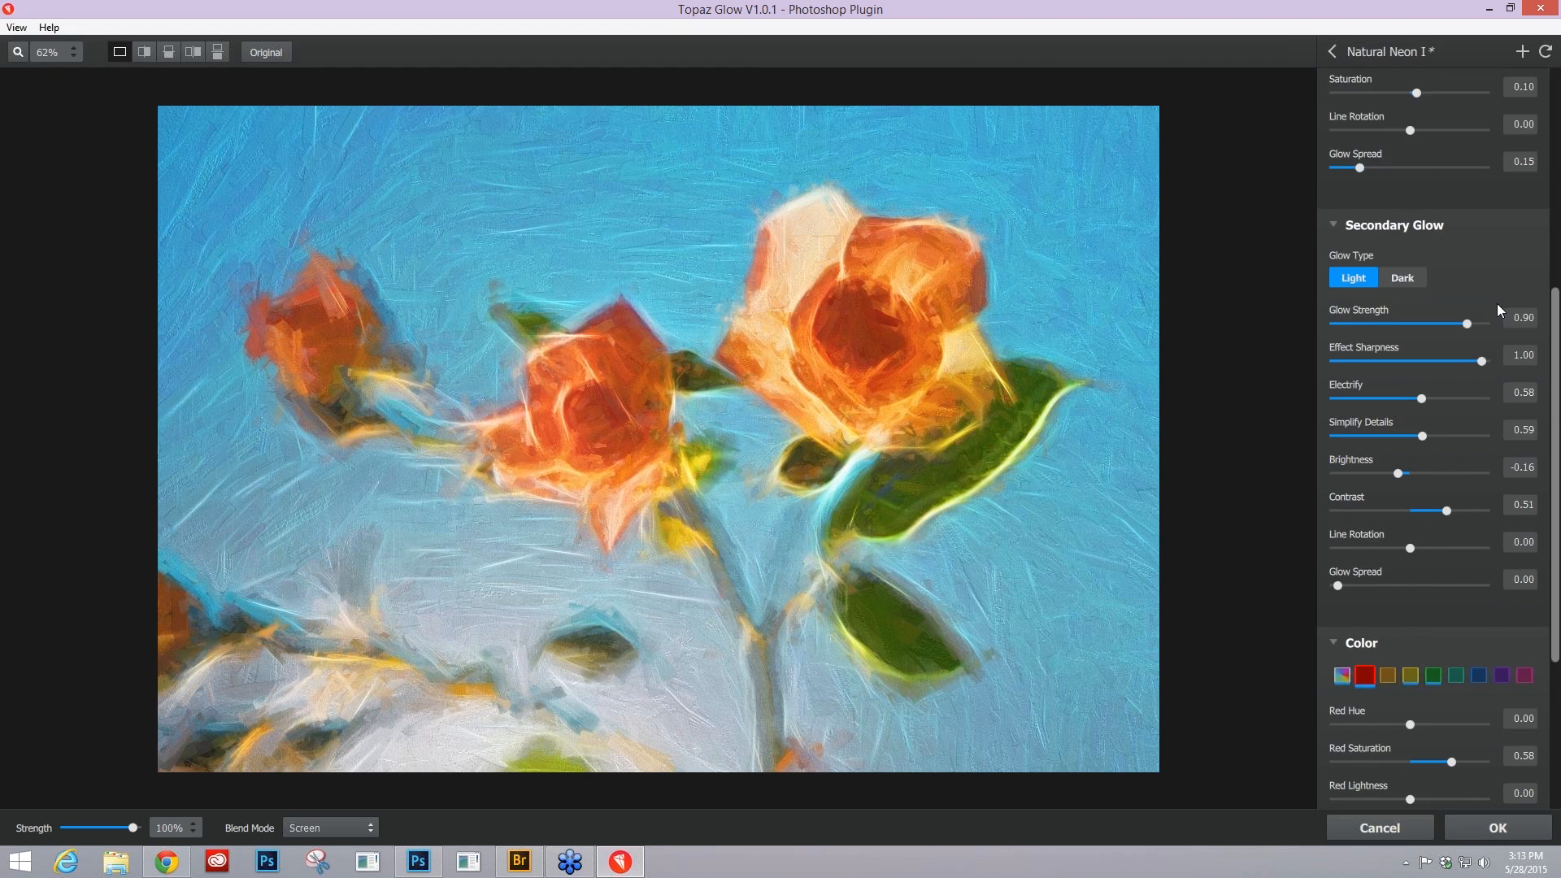
pyautogui.scroll(5, 1509, 252)
pyautogui.scroll(1, 1510, 251)
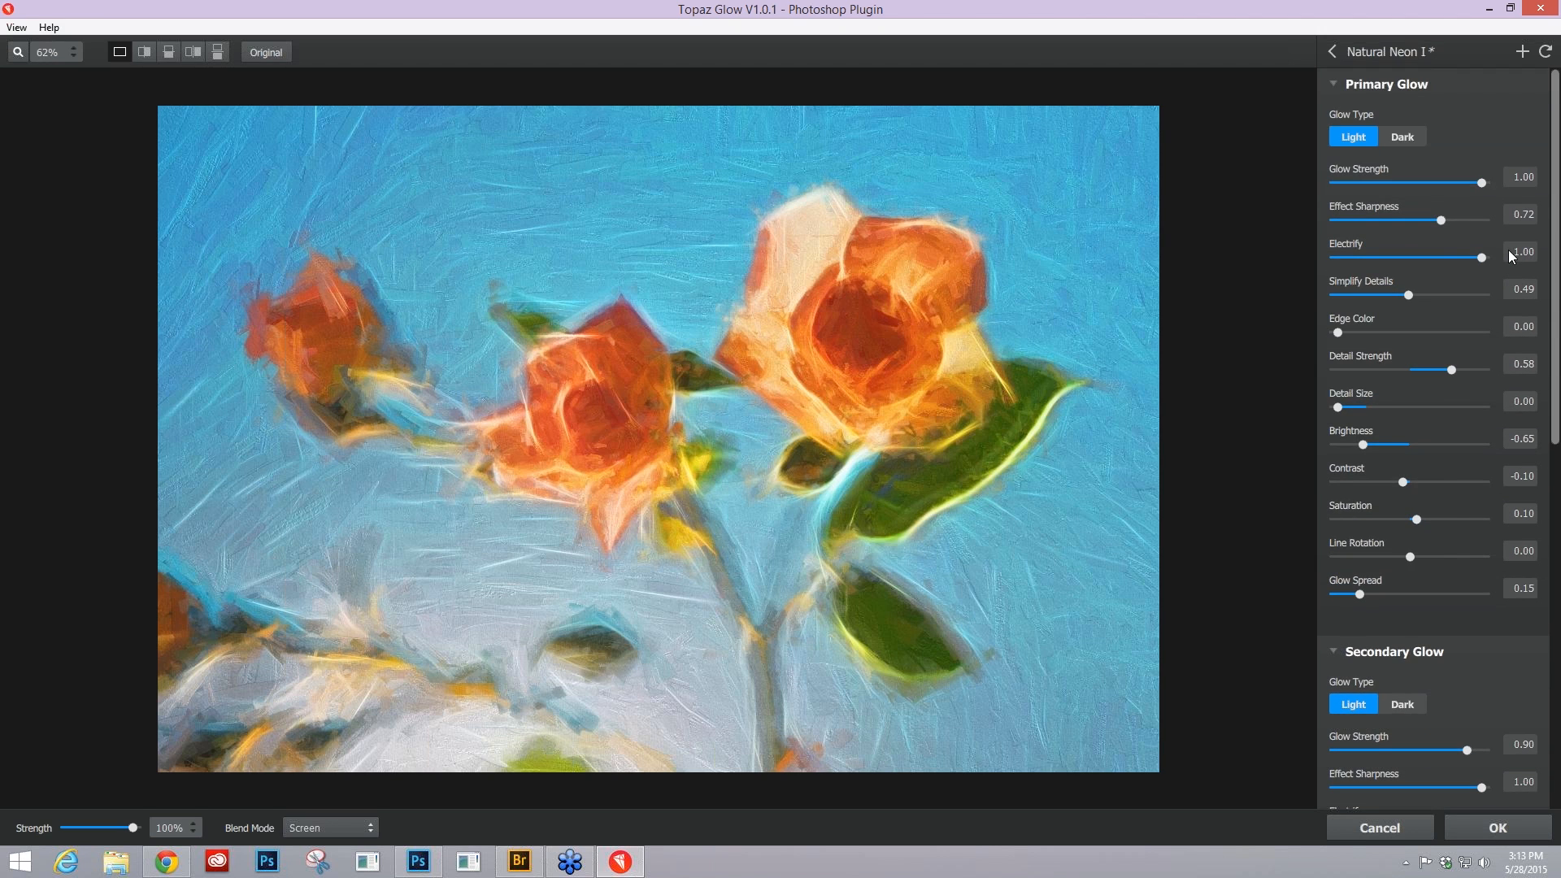
pyautogui.click(1457, 517)
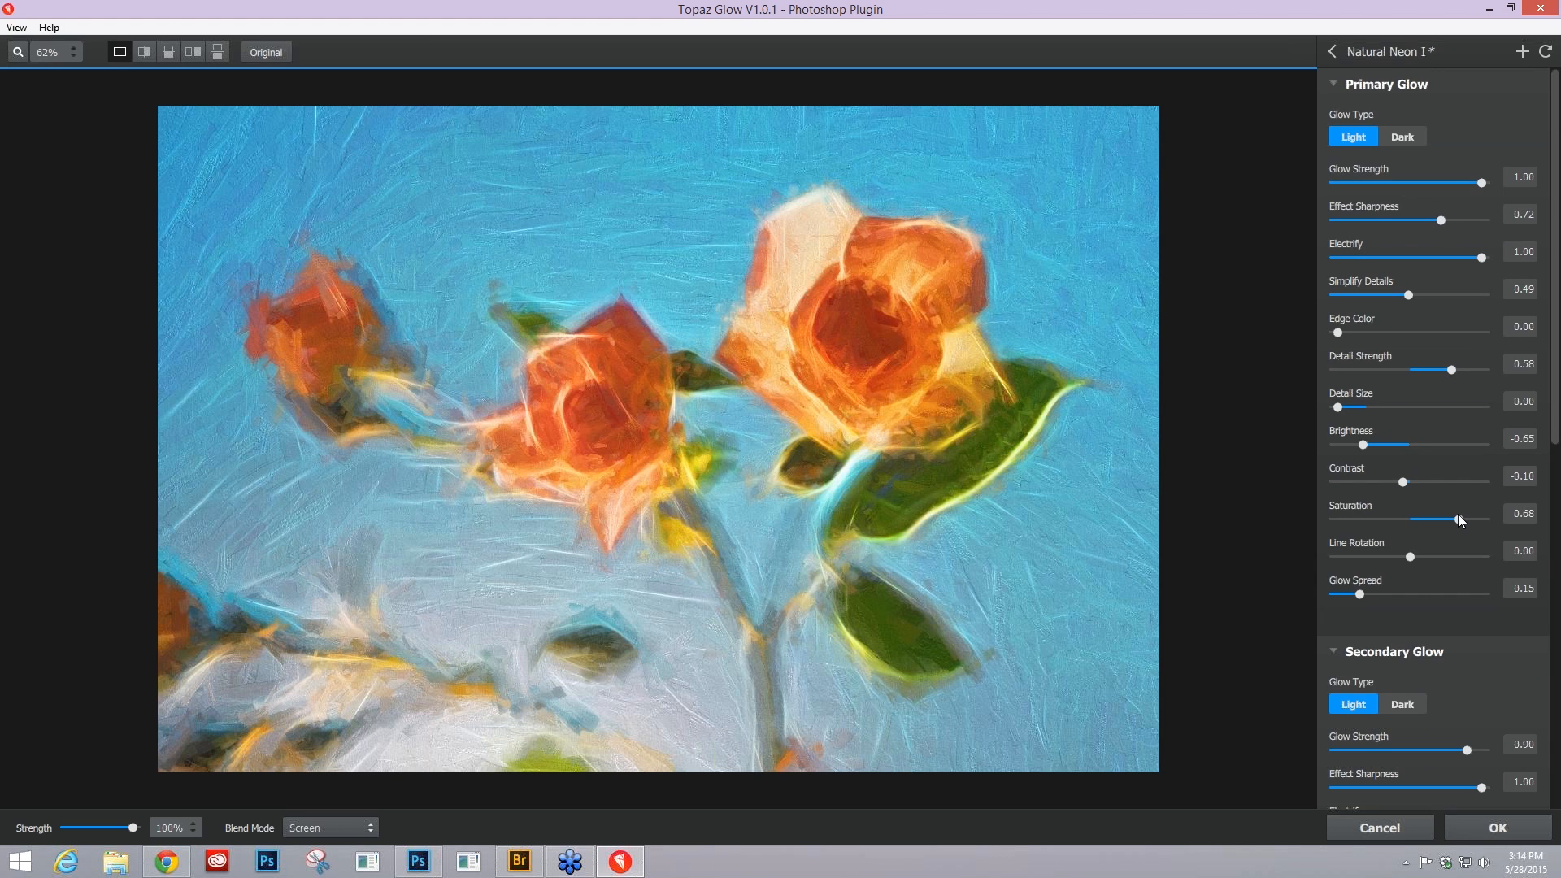
pyautogui.moveTo(1458, 518); pyautogui.dragTo(1481, 519)
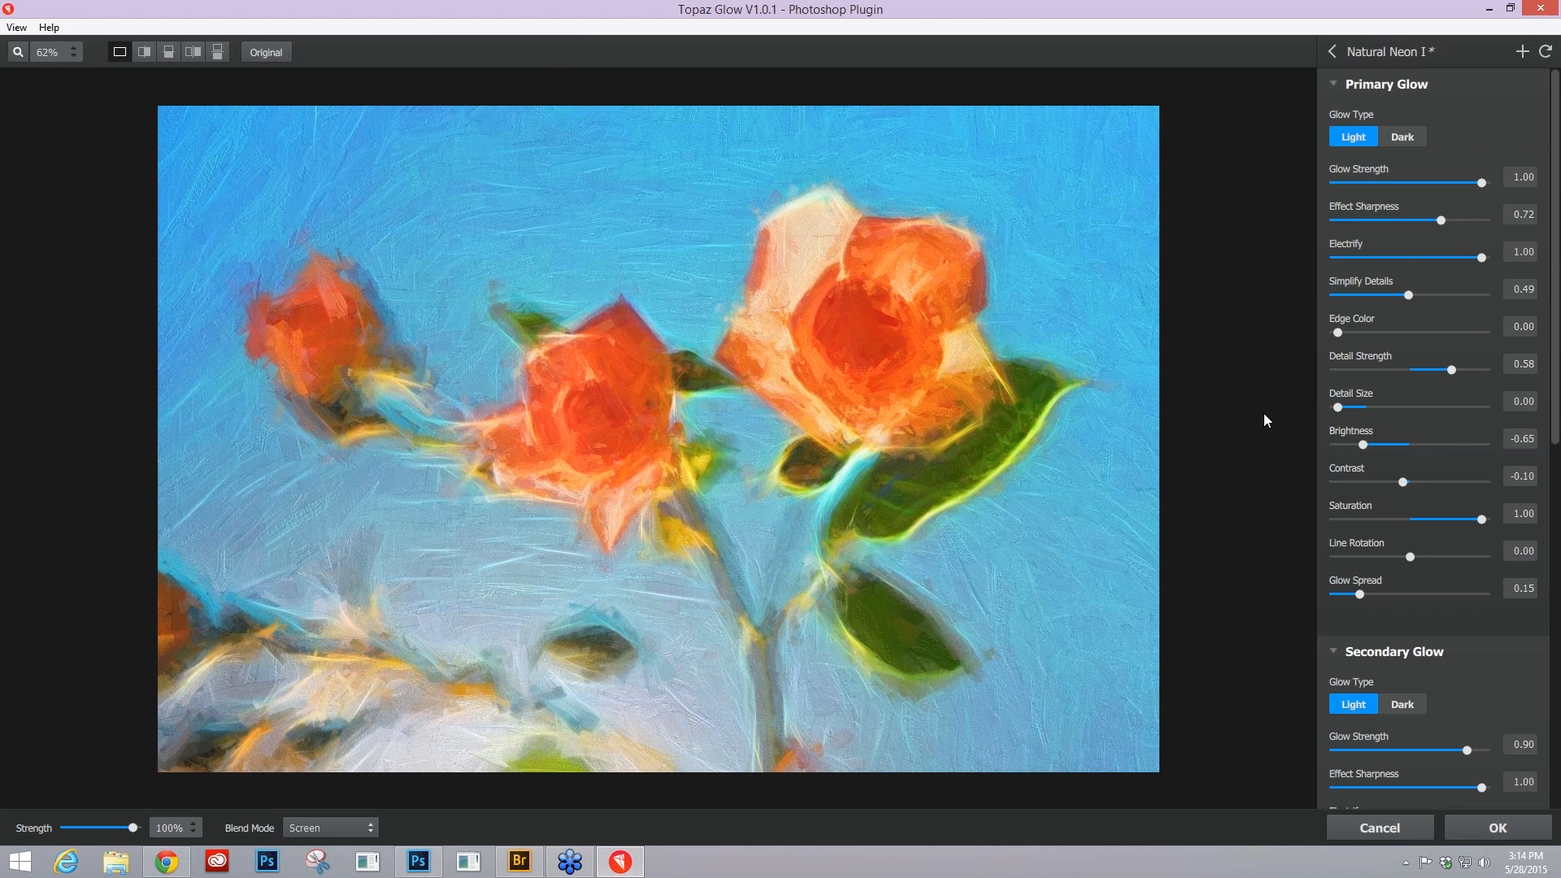
pyautogui.press('space')
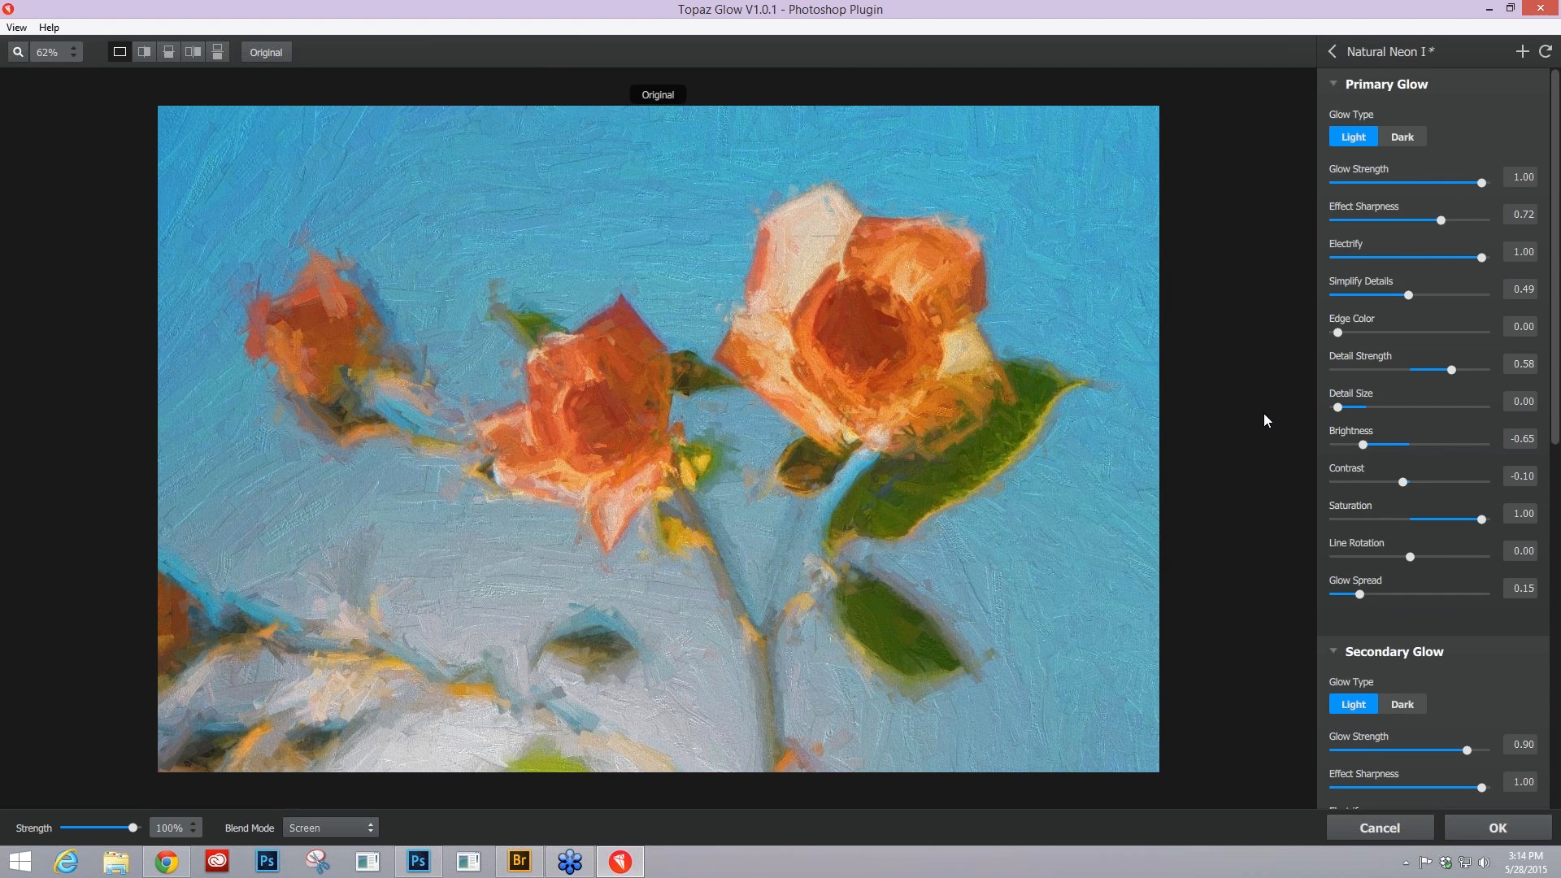
pyautogui.press('space')
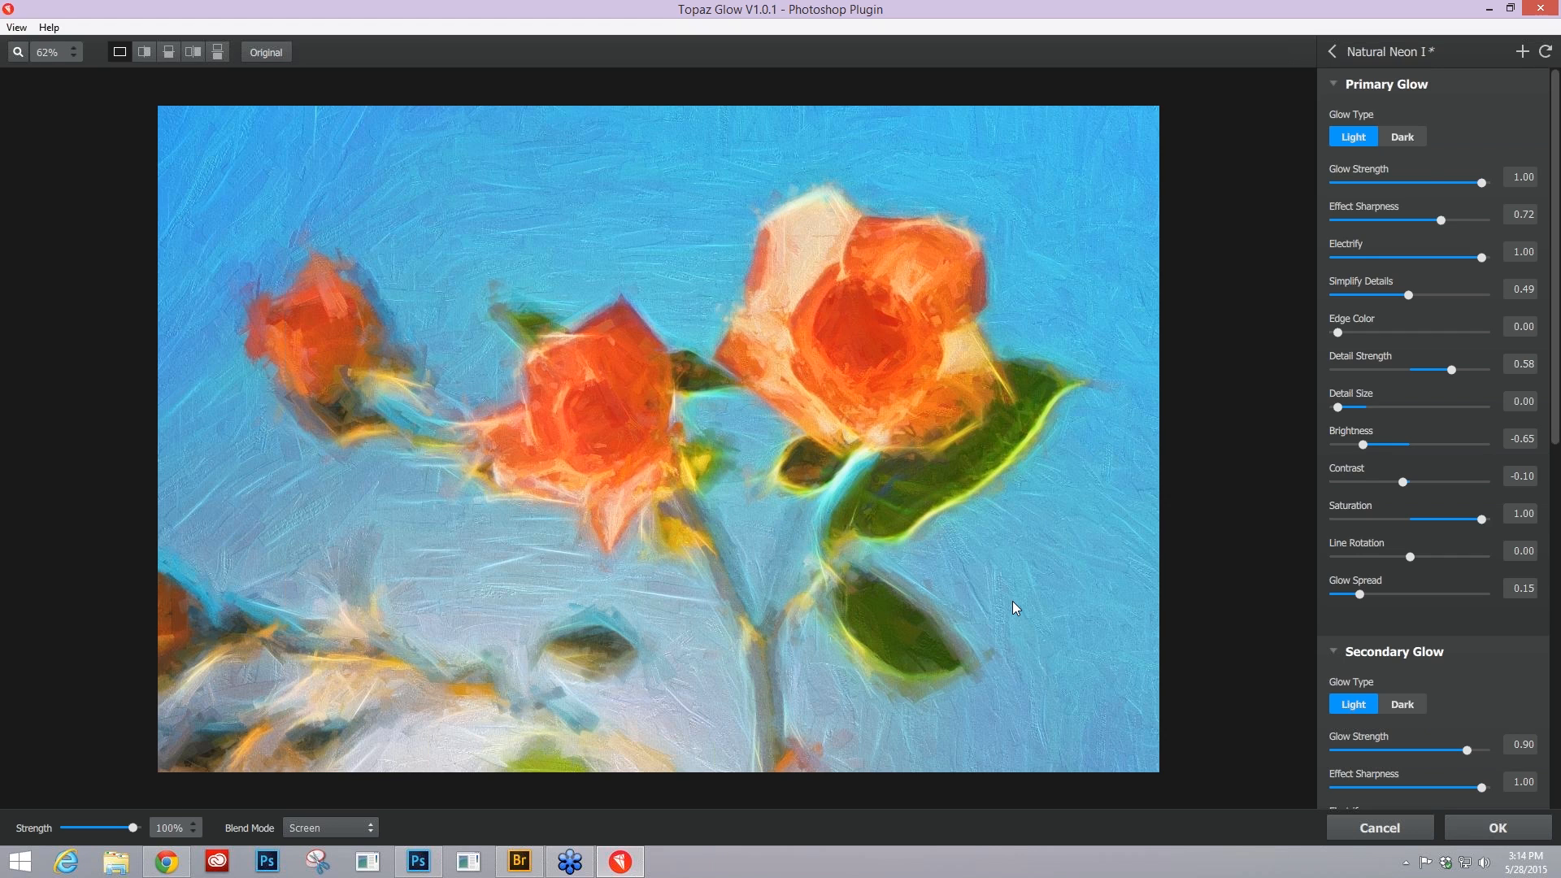